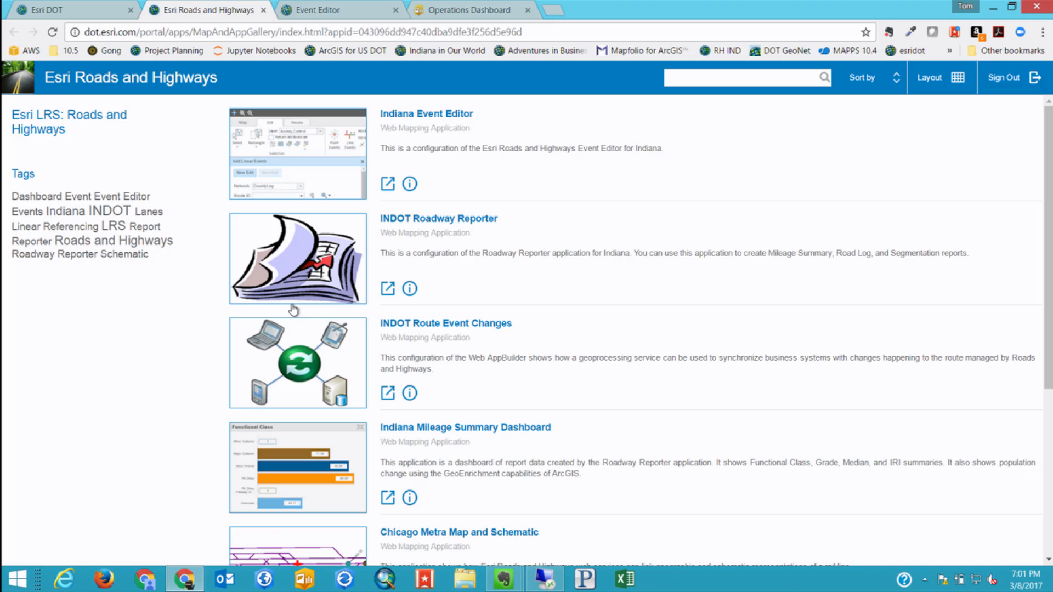
# Find the INDOT Lanes web map in the Roads and Highways gallery and open it
pyautogui.scroll(-3, 488, 470)
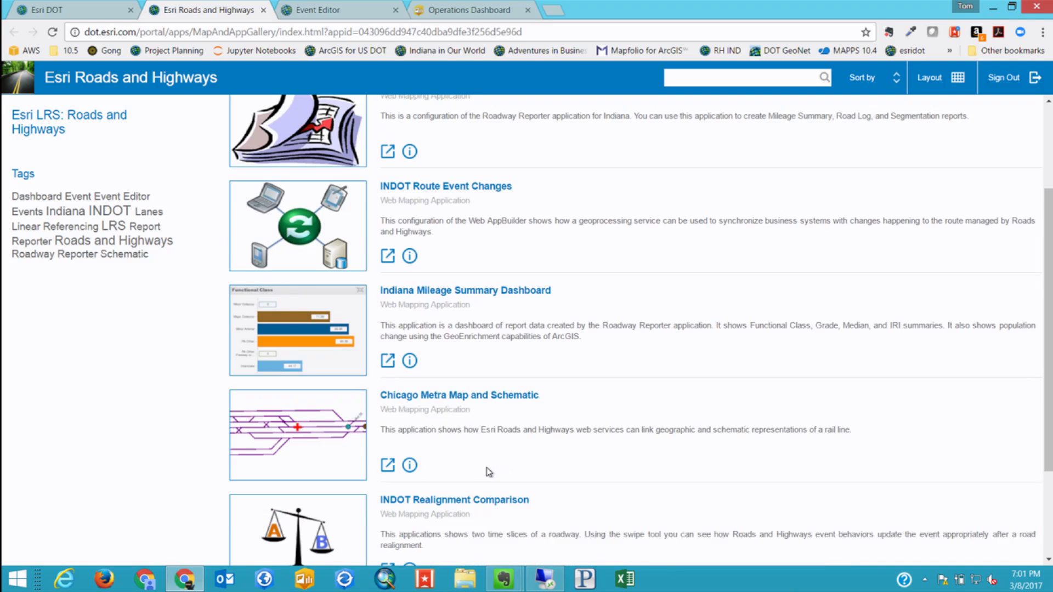
pyautogui.scroll(-3, 529, 460)
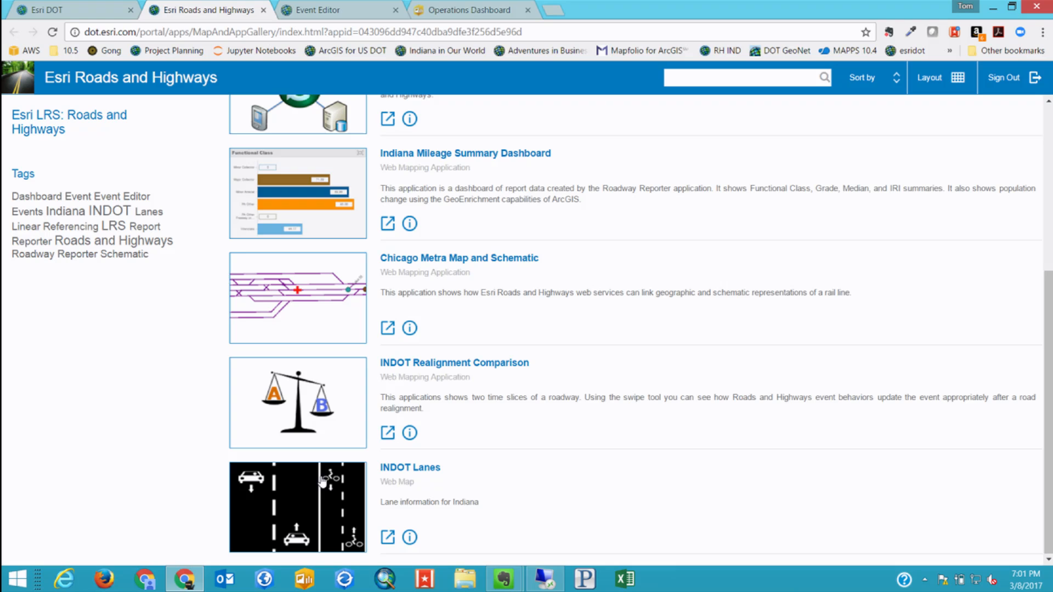
pyautogui.click(354, 486)
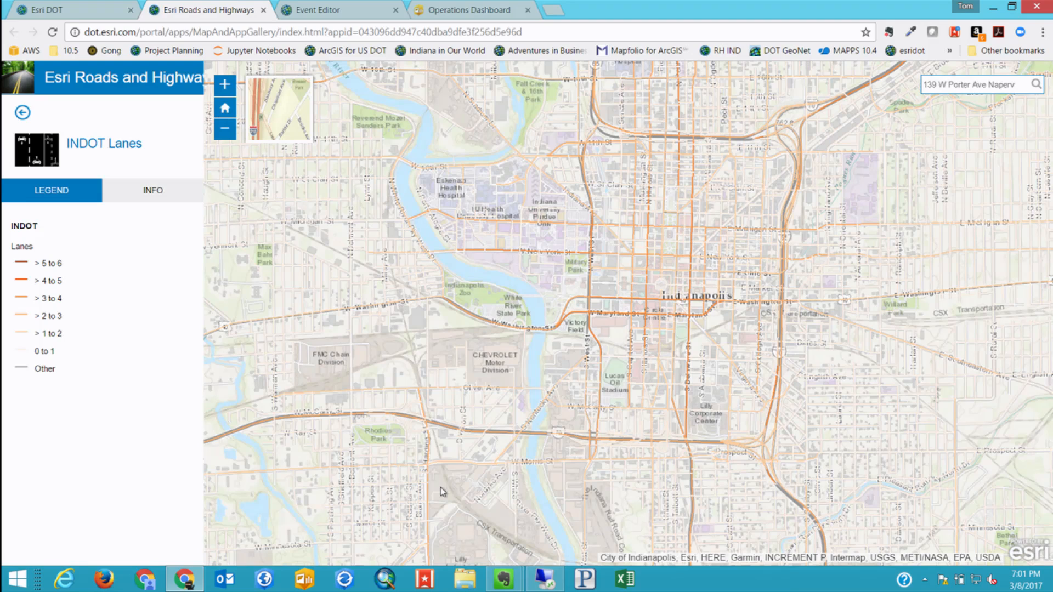
# Inspect the lane pop-ups of two roads north of downtown Indianapolis, and close the pop-up when done
pyautogui.moveTo(564, 218); pyautogui.dragTo(535, 453)
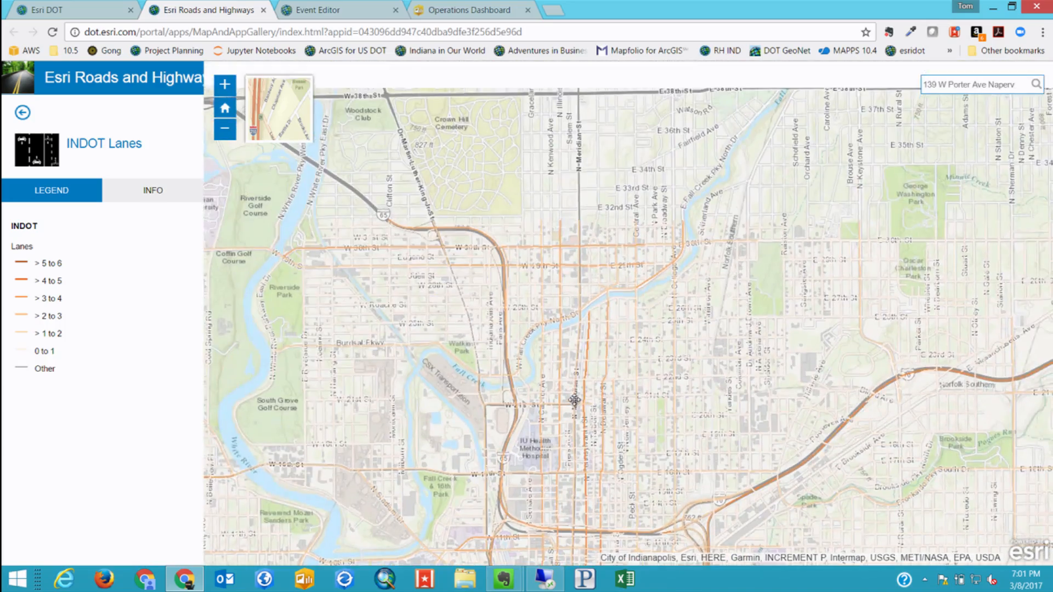
pyautogui.scroll(-1, 606, 362)
pyautogui.moveTo(541, 249); pyautogui.dragTo(533, 433)
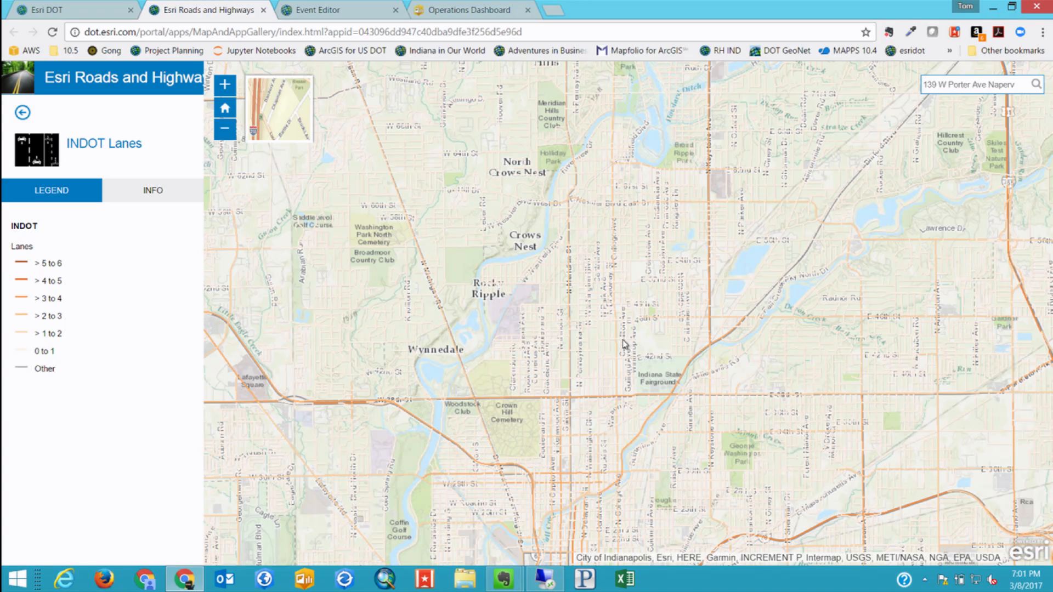
pyautogui.click(568, 298)
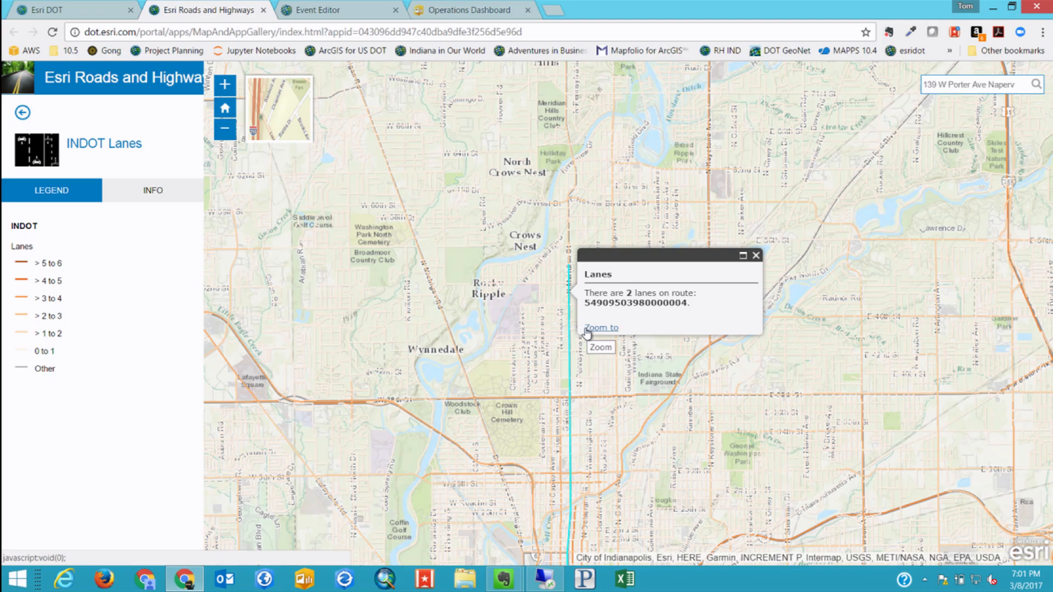
pyautogui.click(433, 268)
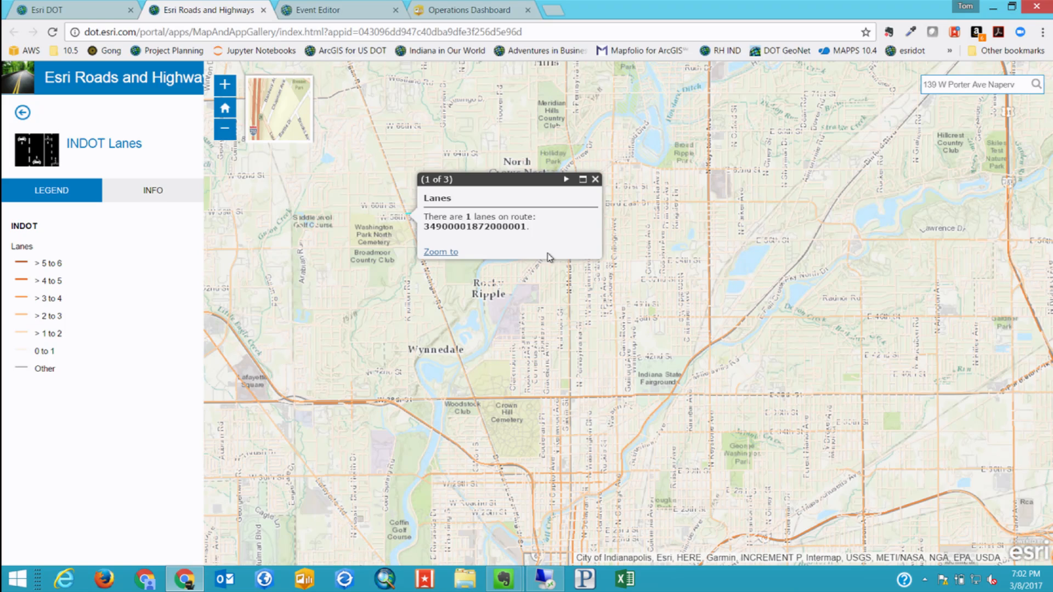
pyautogui.click(595, 179)
# Leave the INDOT Lanes map for the app gallery and switch to the Event Editor
pyautogui.moveTo(573, 148); pyautogui.dragTo(570, 410)
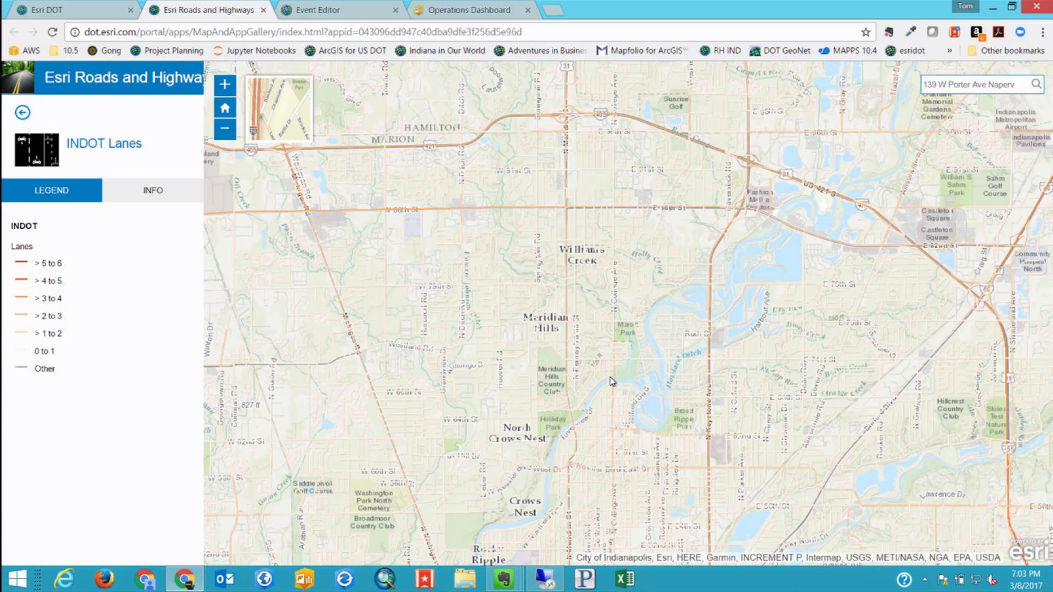
pyautogui.moveTo(610, 377); pyautogui.dragTo(554, 143)
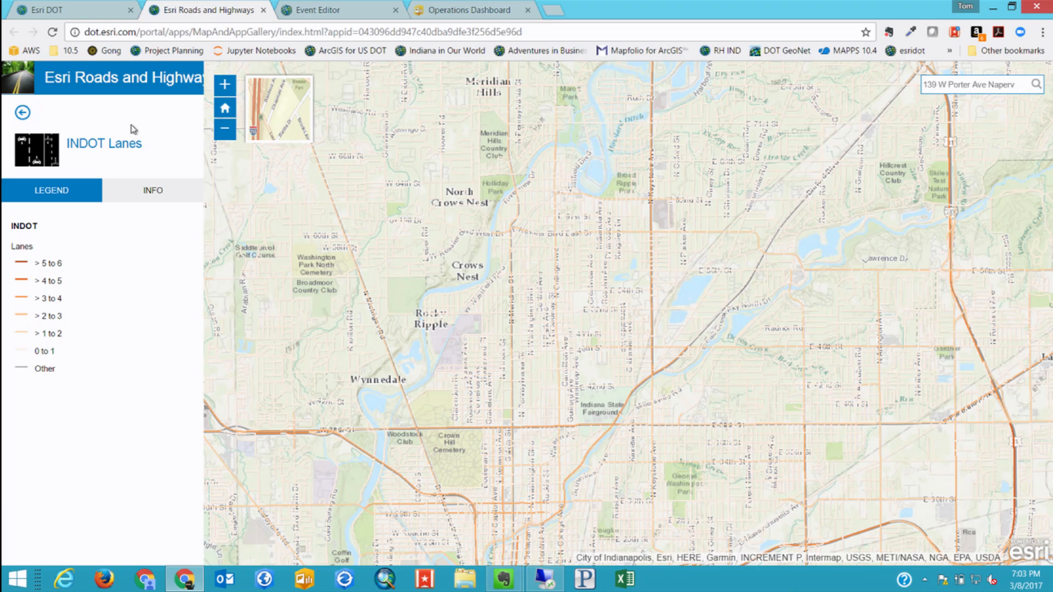
pyautogui.click(21, 112)
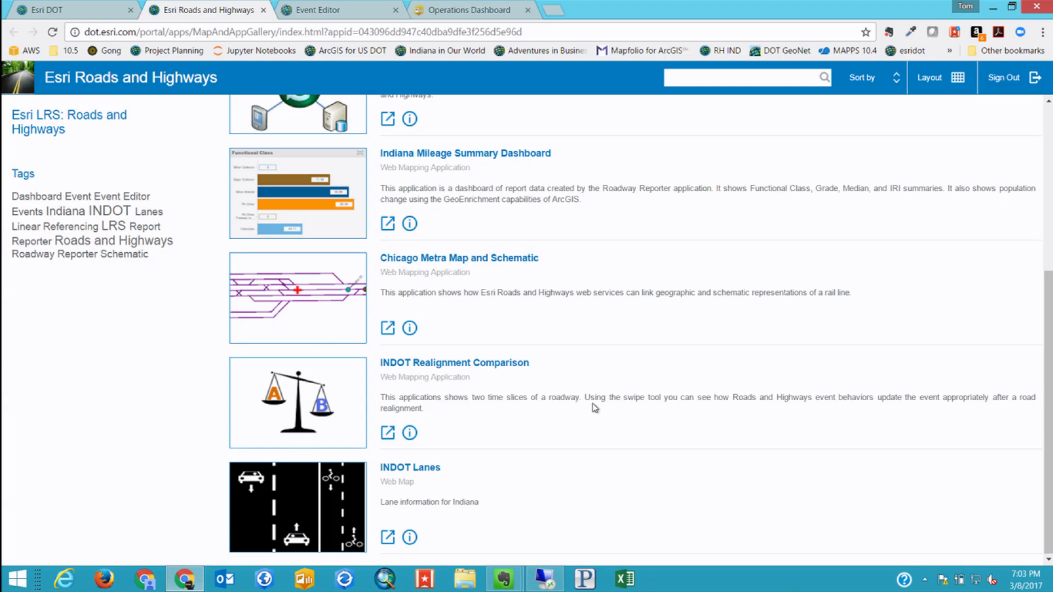
pyautogui.scroll(5, 591, 395)
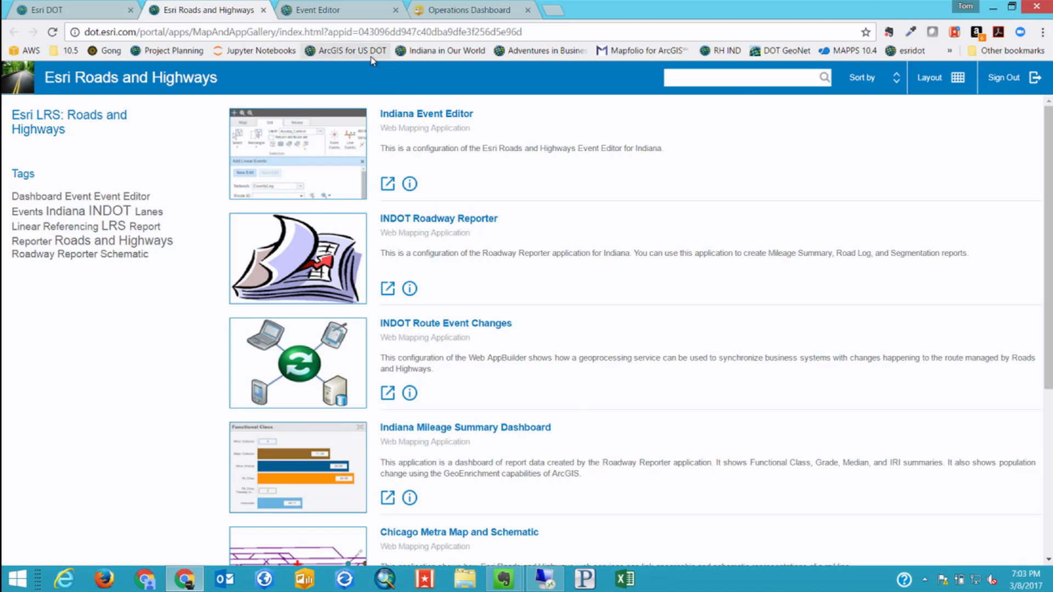
pyautogui.click(337, 13)
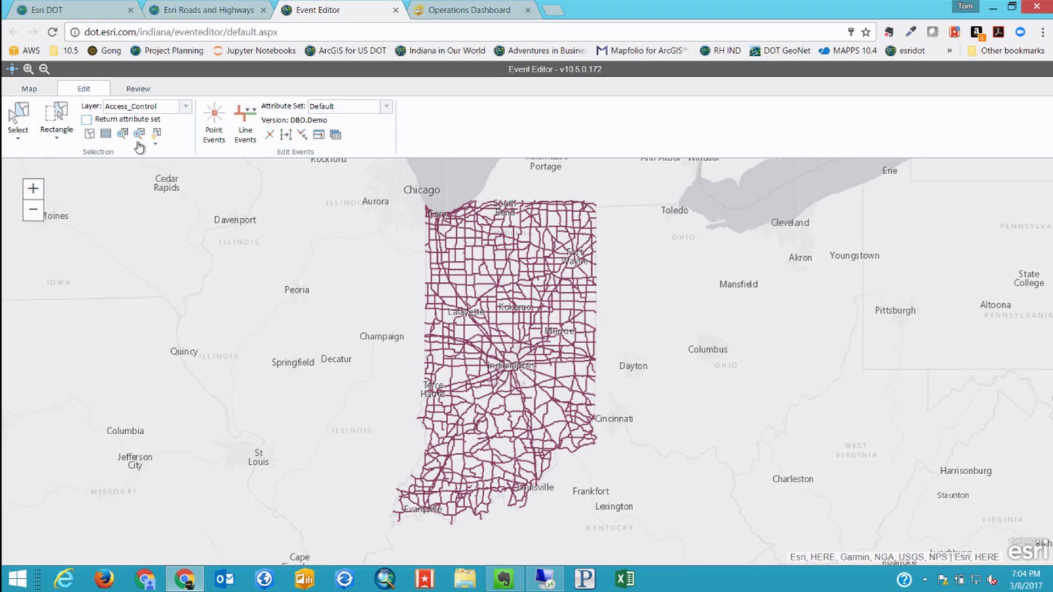
pyautogui.click(43, 93)
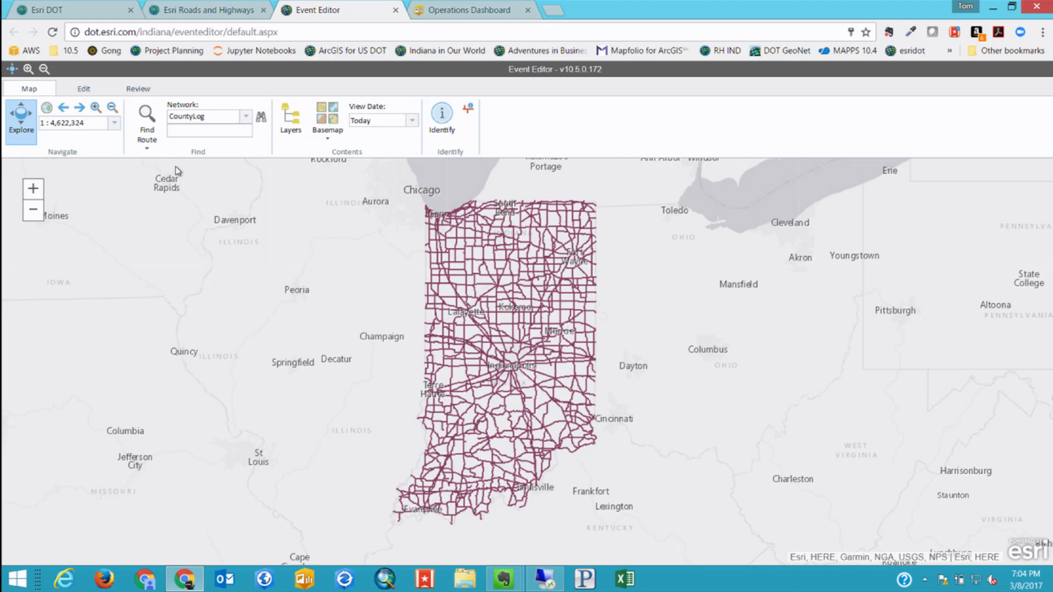
pyautogui.moveTo(504, 578)
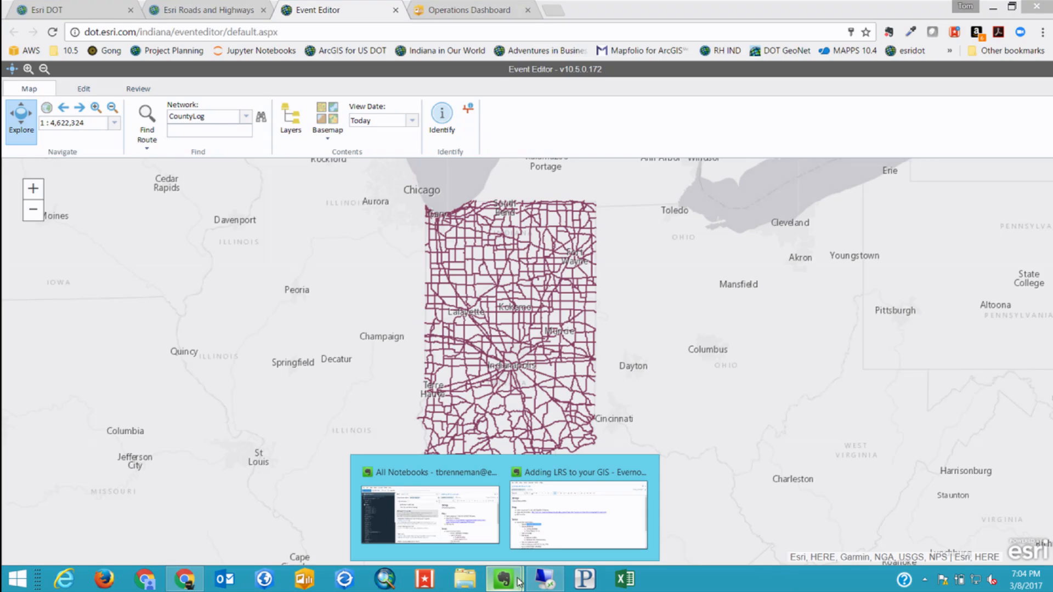
pyautogui.click(577, 533)
pyautogui.rightClick(163, 285)
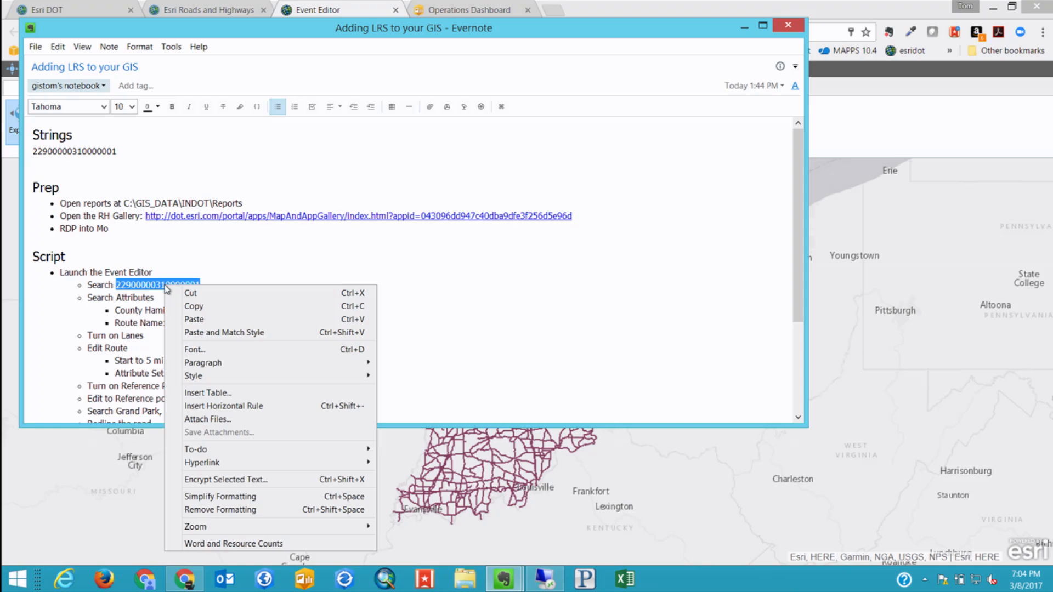
pyautogui.click(205, 306)
pyautogui.click(745, 25)
pyautogui.click(184, 130)
pyautogui.hotkey('ctrl', 'v')
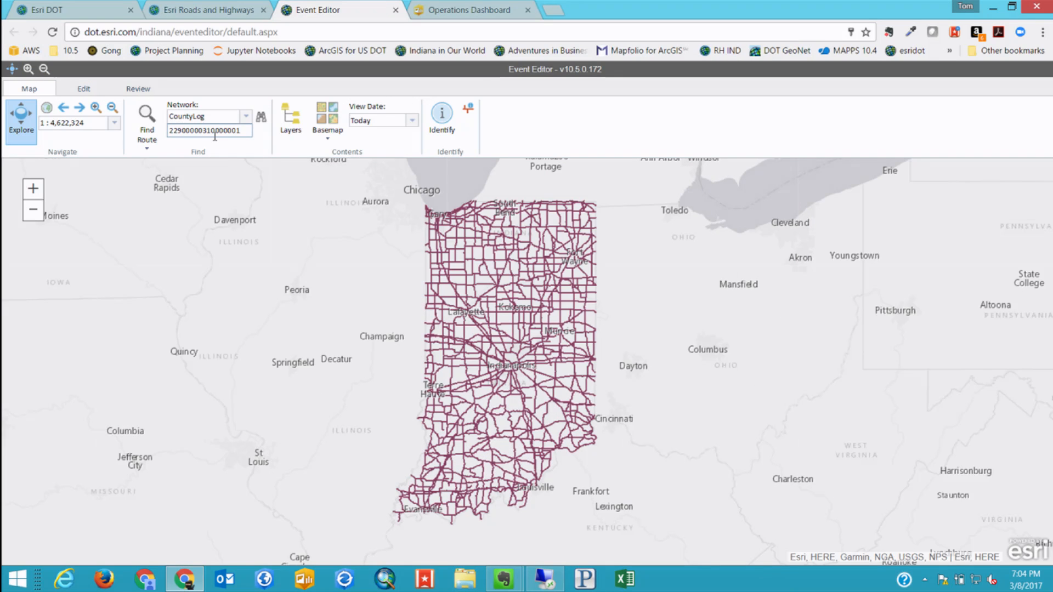
pyautogui.press('Return')
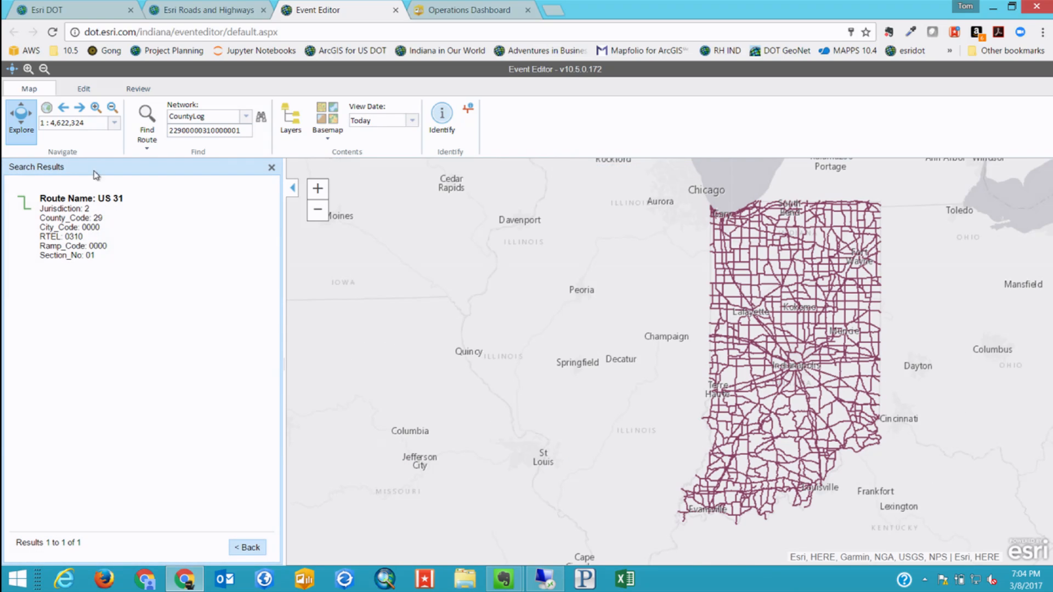
pyautogui.click(111, 256)
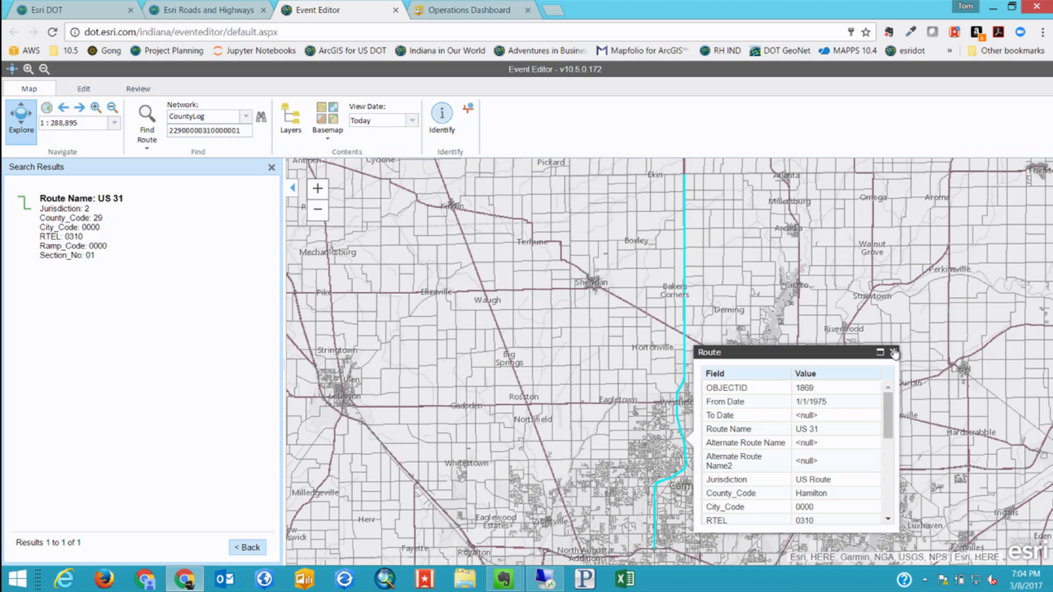
pyautogui.click(249, 130)
pyautogui.press('BackSpace')
pyautogui.press('BackSpace')
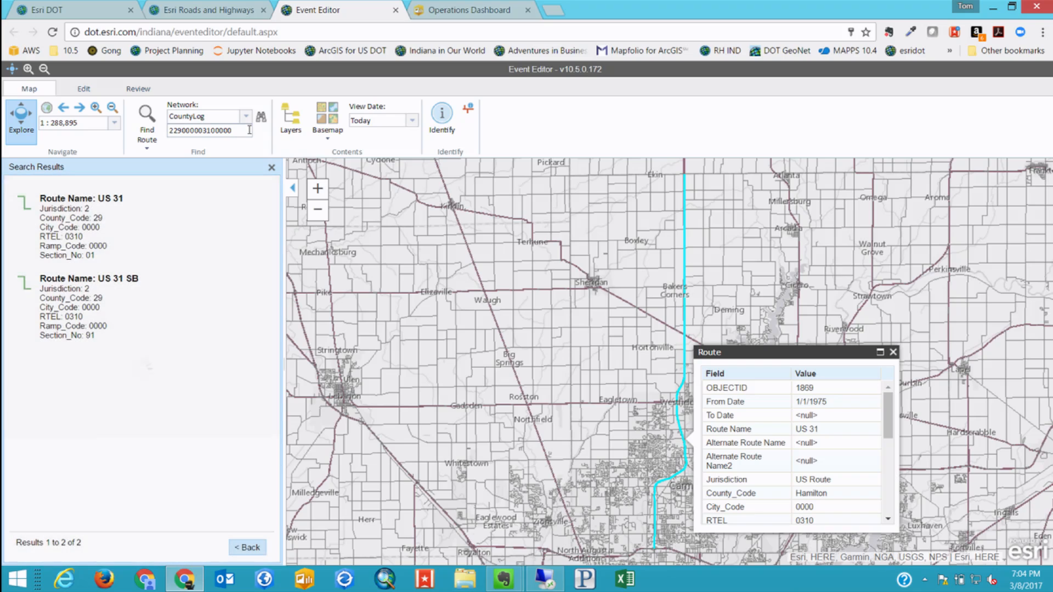
pyautogui.click(243, 131)
pyautogui.press('BackSpace')
pyautogui.press('BackSpace')
pyautogui.press('BackSpace')
pyautogui.press('Return')
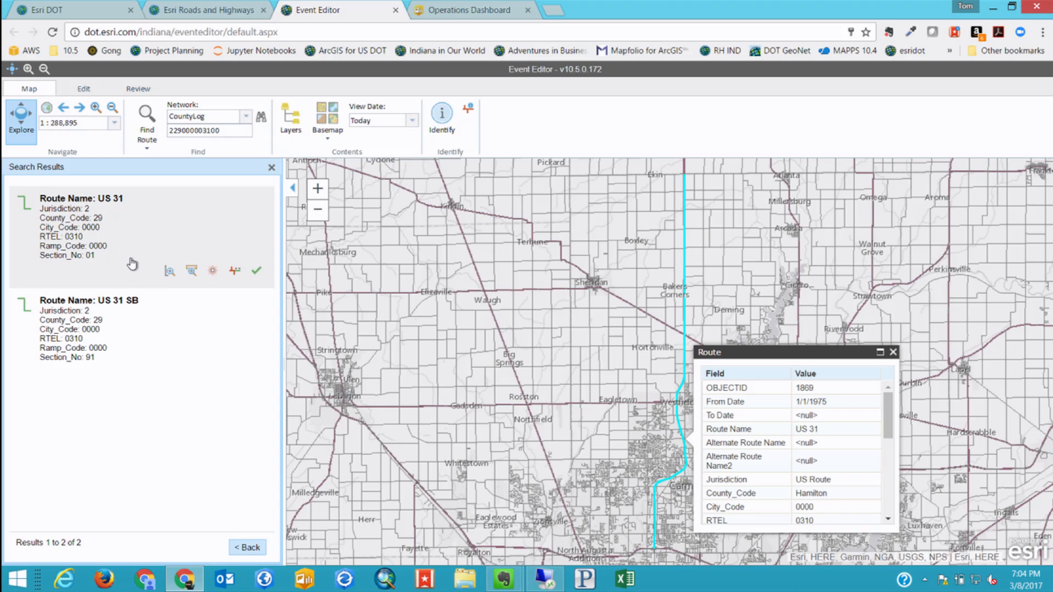
pyautogui.click(119, 260)
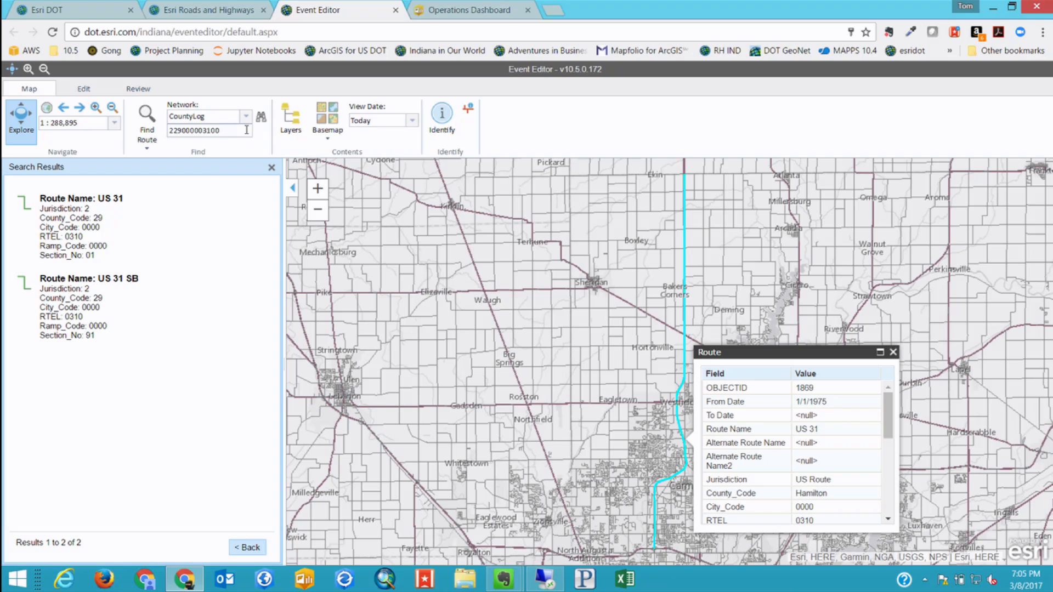
# Open the advanced route search and choose Hamilton as the County_Code
pyautogui.click(262, 119)
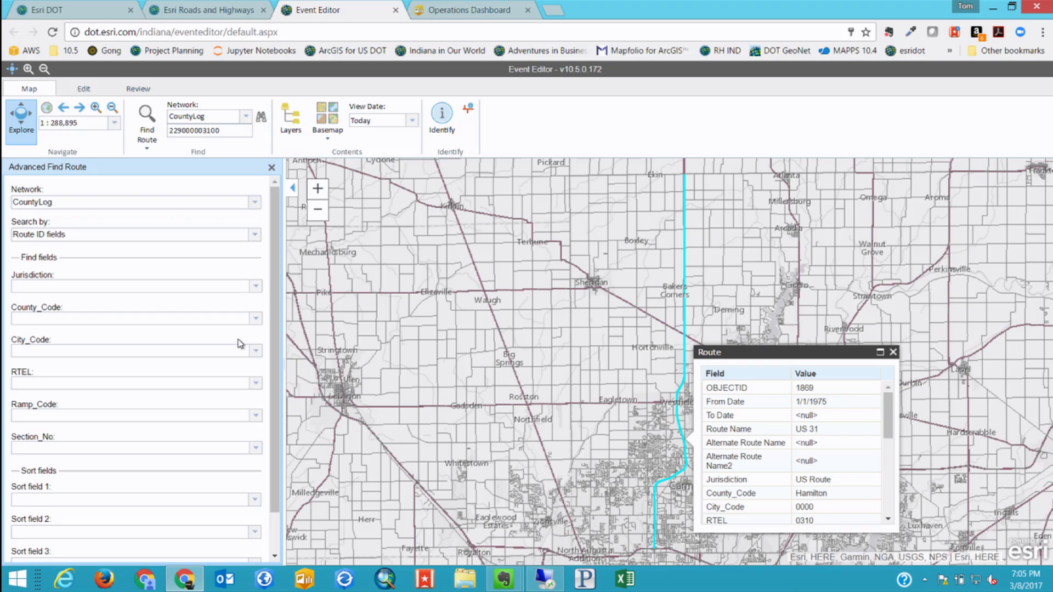
pyautogui.click(253, 321)
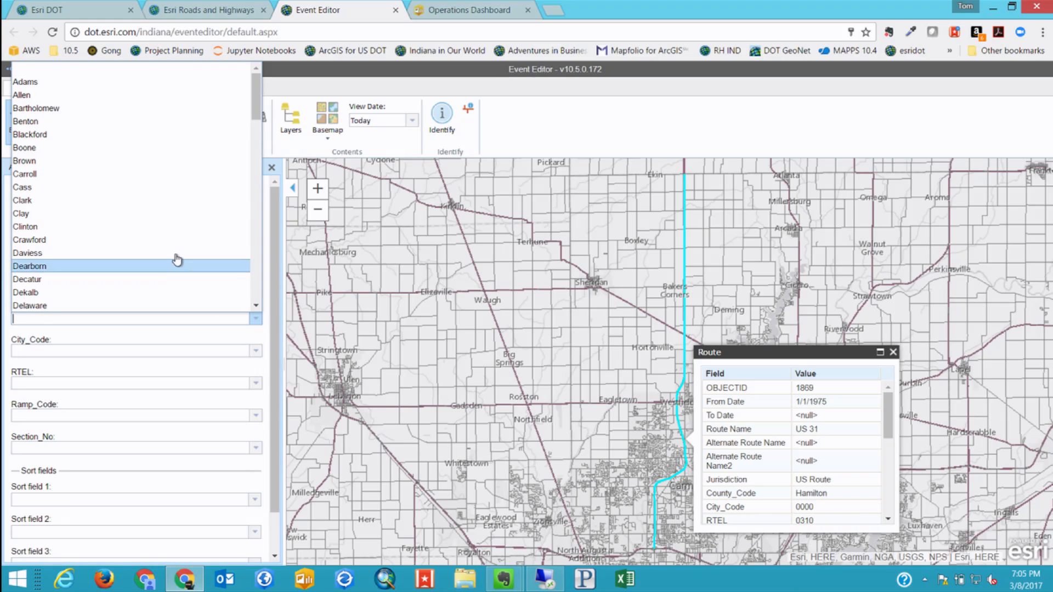
pyautogui.moveTo(255, 114); pyautogui.dragTo(254, 164)
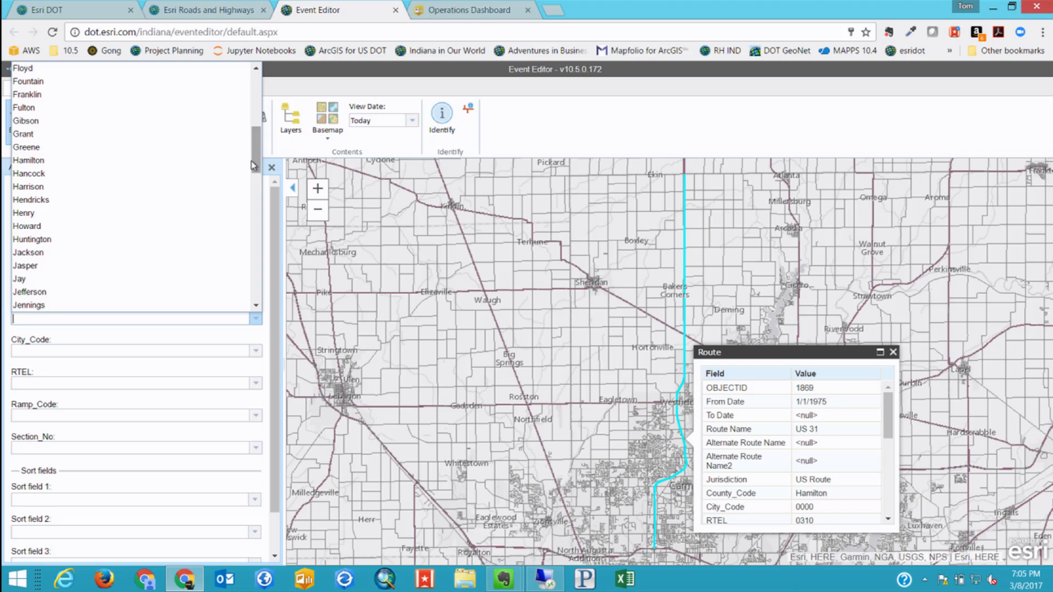
pyautogui.click(47, 160)
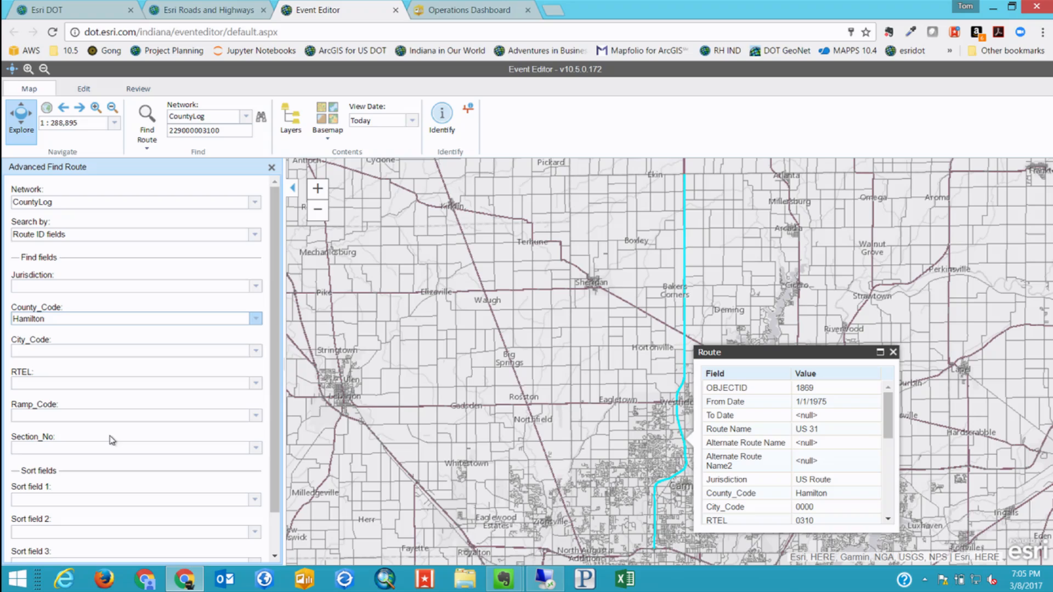
# Switch the advanced search to all fields and set its County_Code to Hamilton
pyautogui.click(122, 236)
pyautogui.click(82, 266)
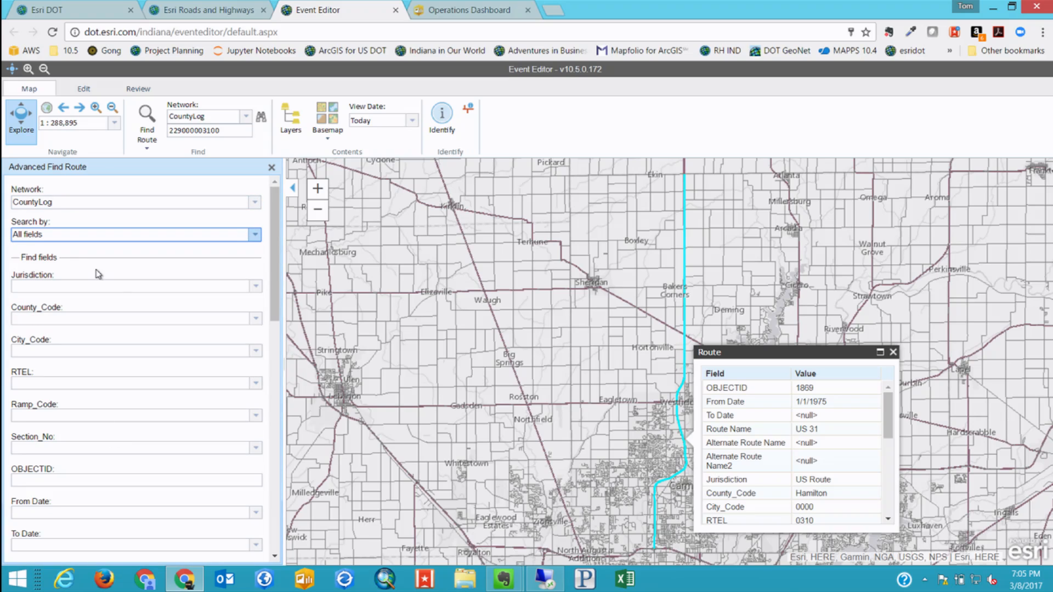
pyautogui.click(181, 319)
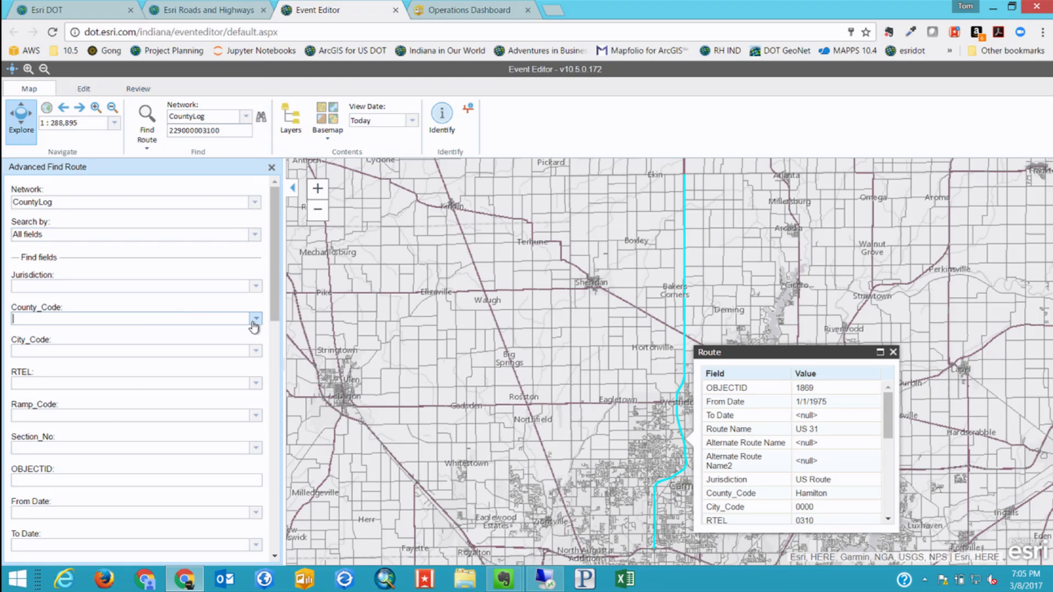
pyautogui.click(254, 323)
pyautogui.scroll(-5, 106, 263)
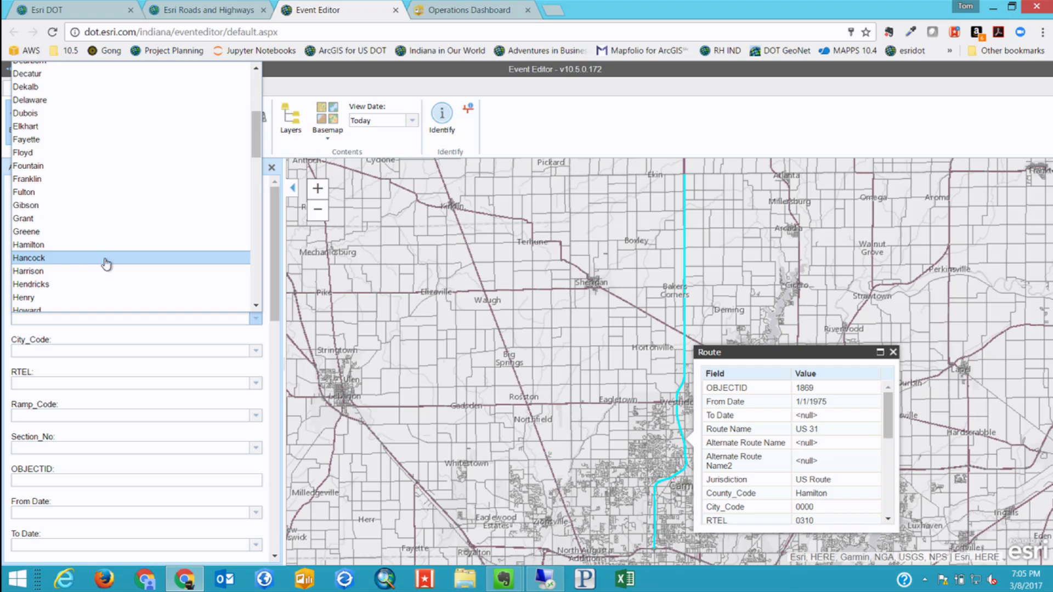
pyautogui.click(85, 246)
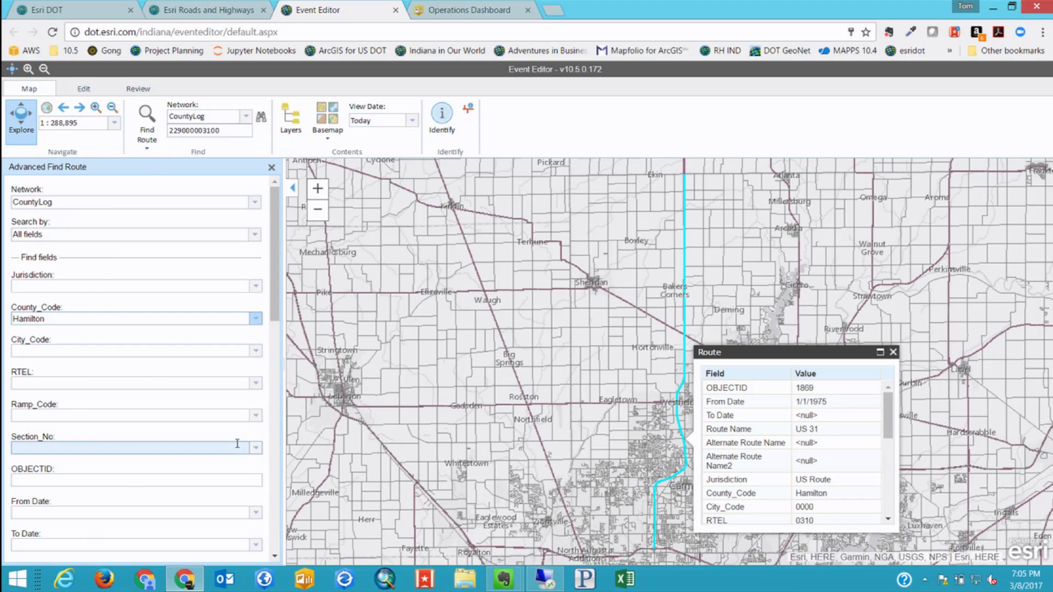
# Set the Route Name criterion to US 31 and run the advanced route search
pyautogui.scroll(-5, 237, 443)
pyautogui.click(246, 370)
pyautogui.write('US')
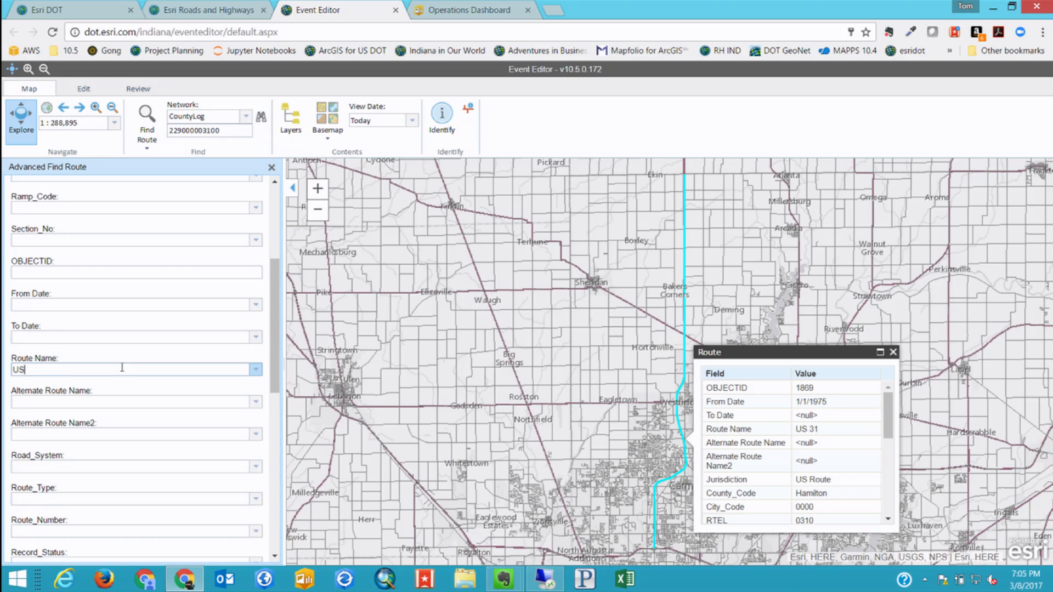
pyautogui.write(' 3')
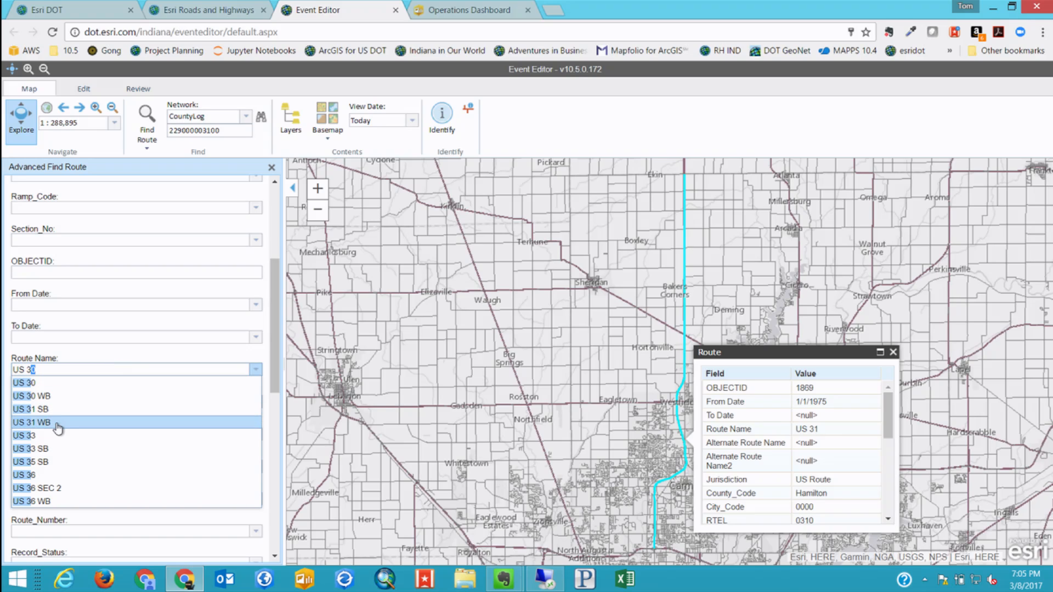
pyautogui.write('1')
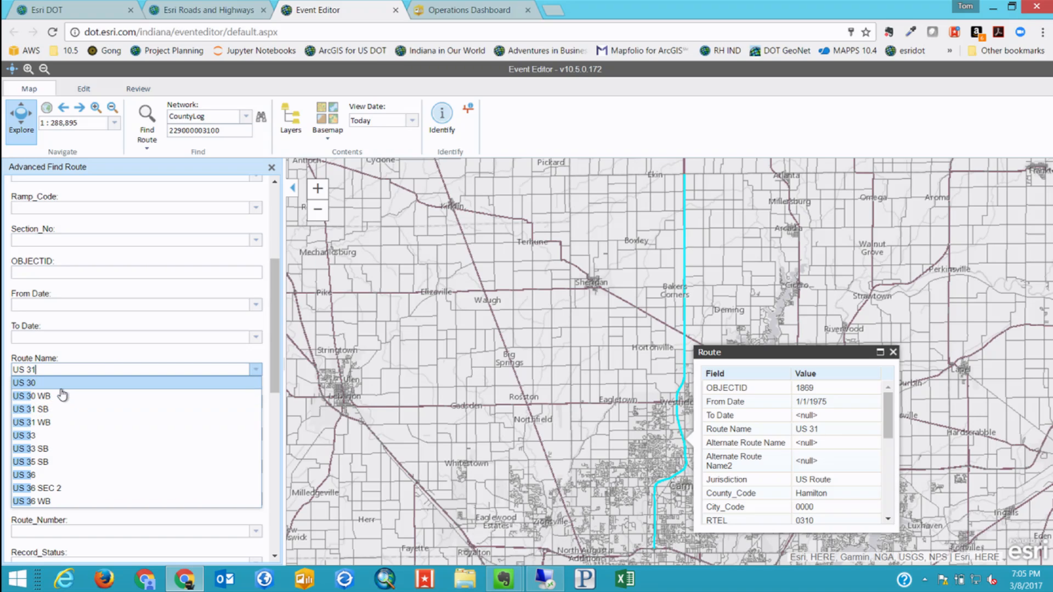
pyautogui.press('Return')
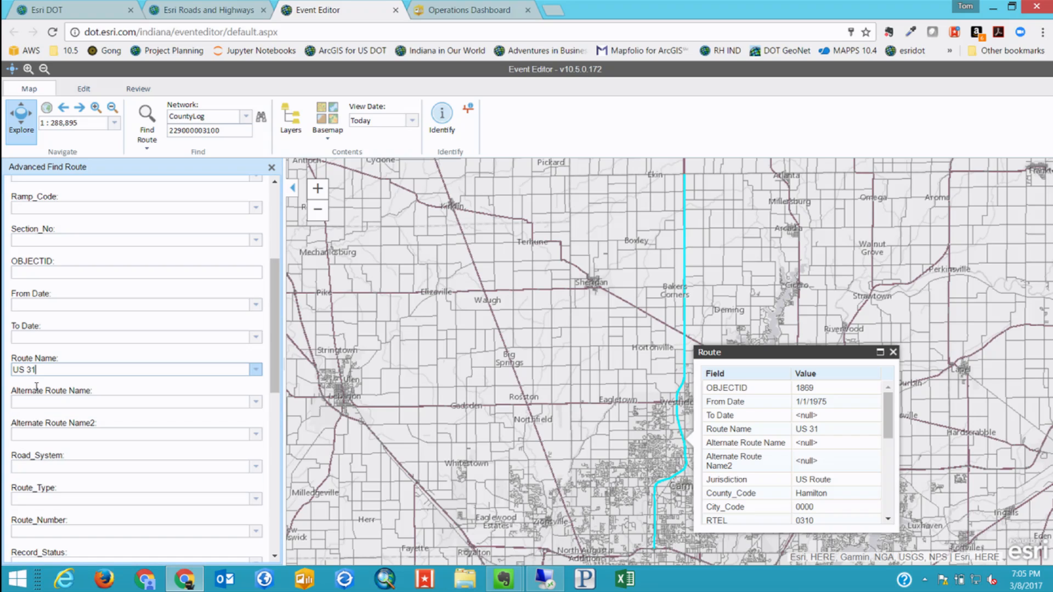
pyautogui.scroll(-10, 209, 464)
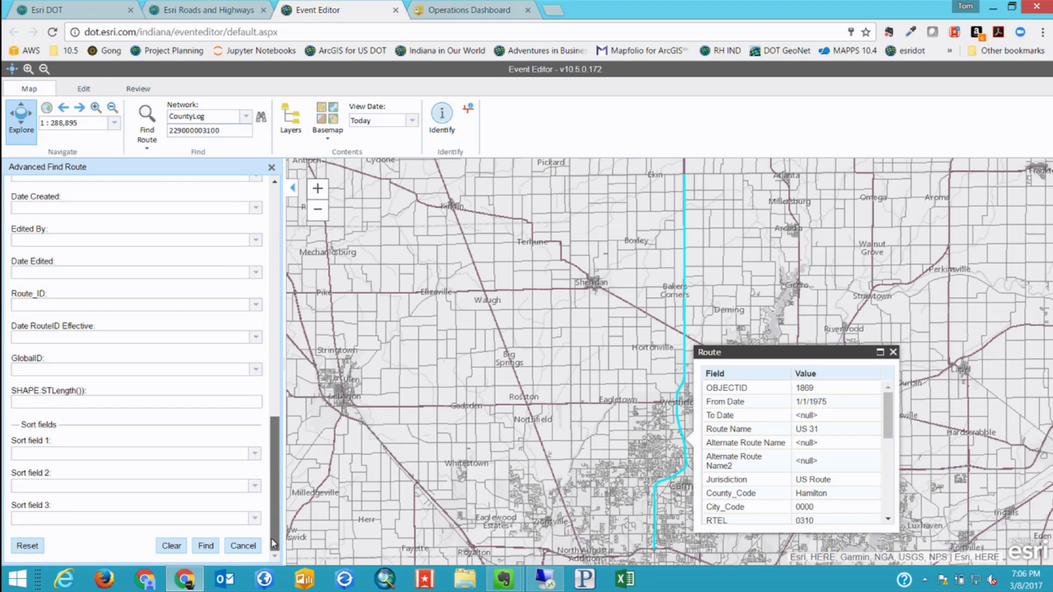
pyautogui.click(213, 545)
pyautogui.moveTo(128, 260)
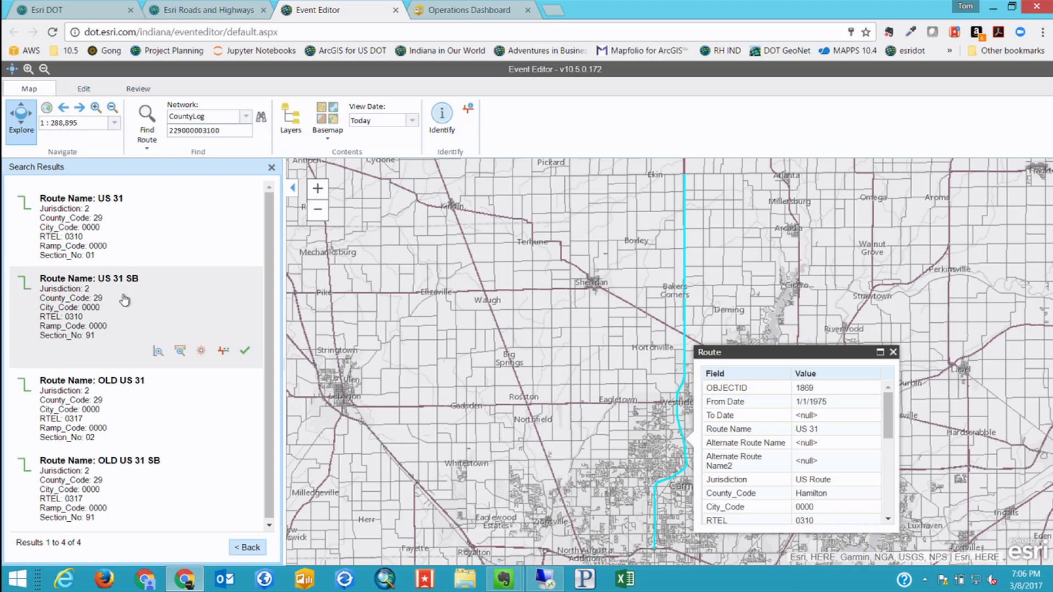
# Turn on the Lanes layer and dismiss the US 31 route details to show lane data on the map
pyautogui.click(115, 246)
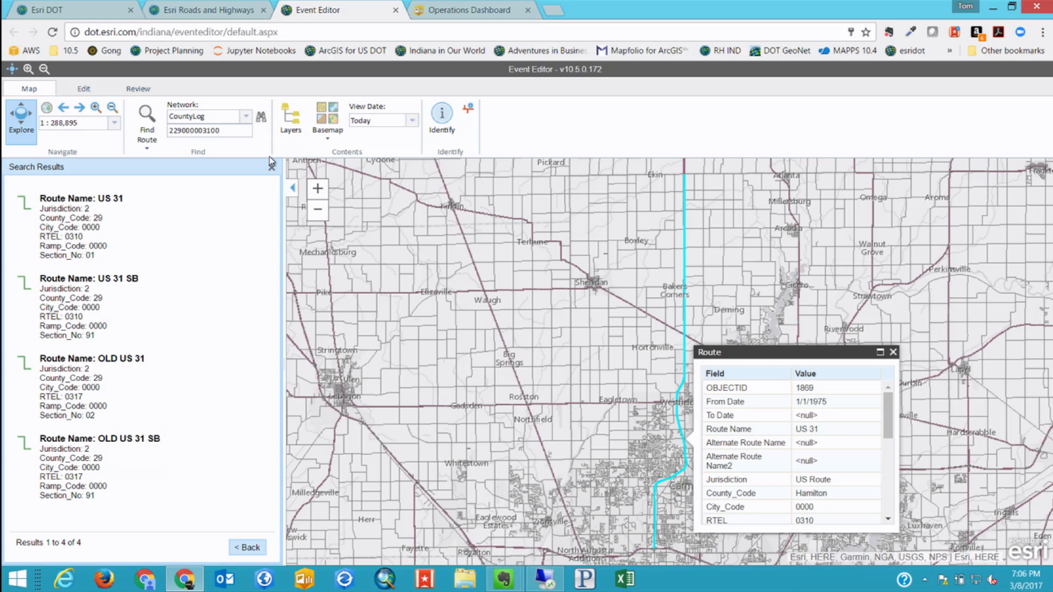
pyautogui.click(291, 121)
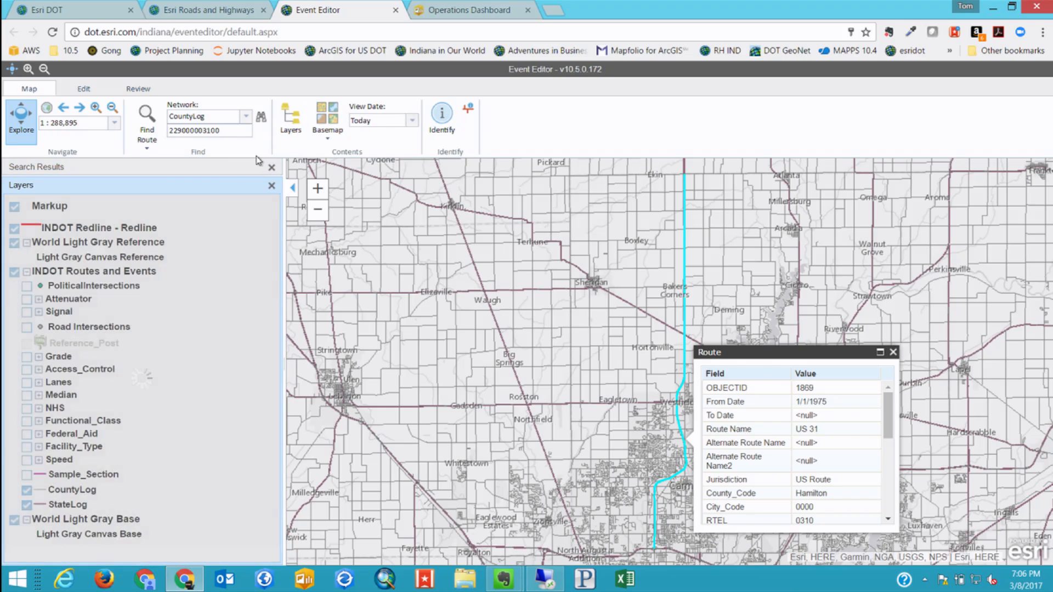
pyautogui.click(27, 382)
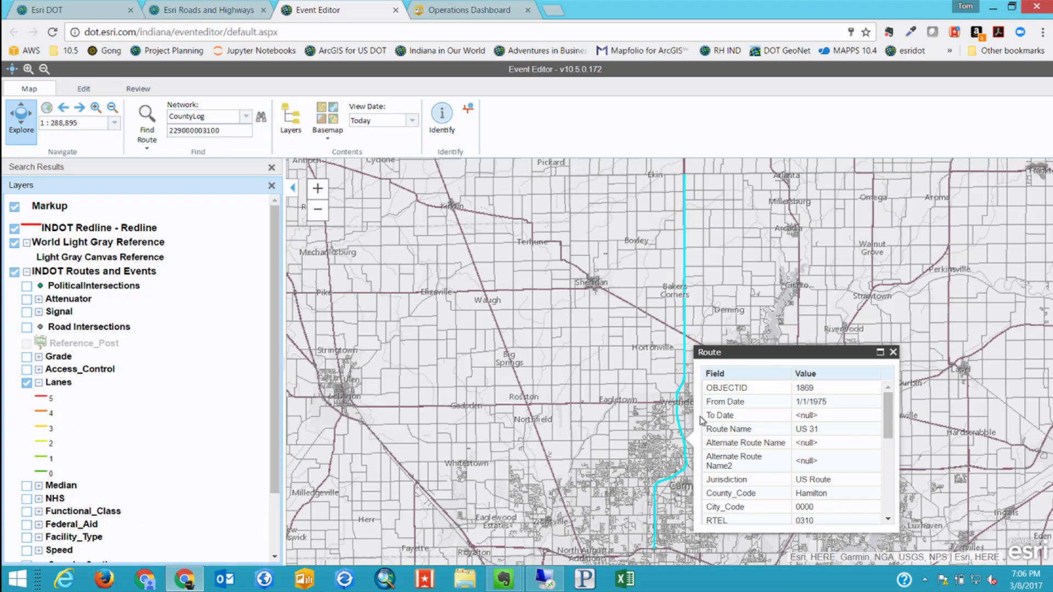
pyautogui.click(892, 352)
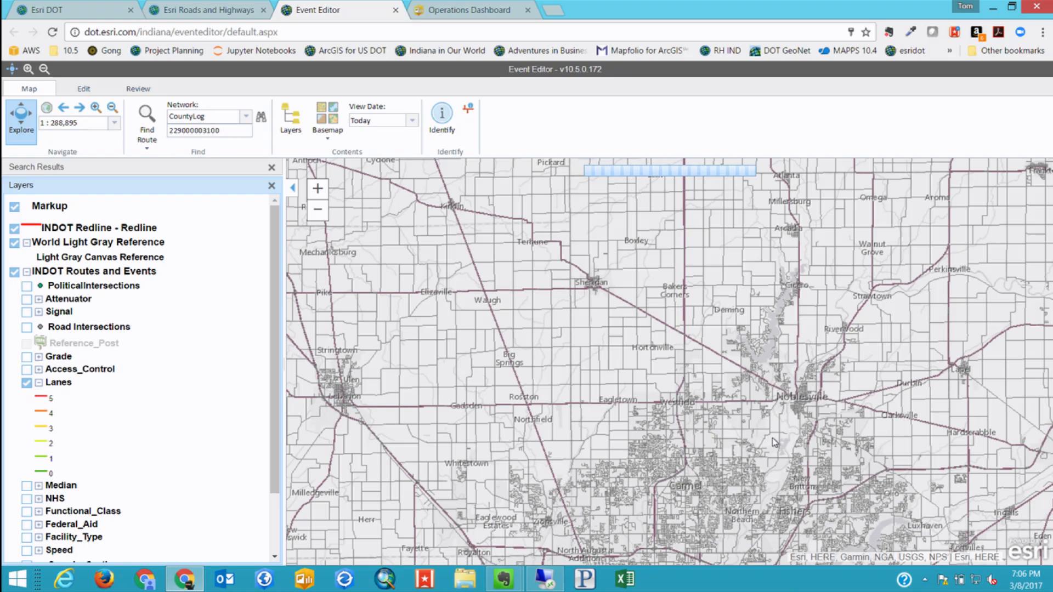
pyautogui.moveTo(743, 485); pyautogui.dragTo(716, 414)
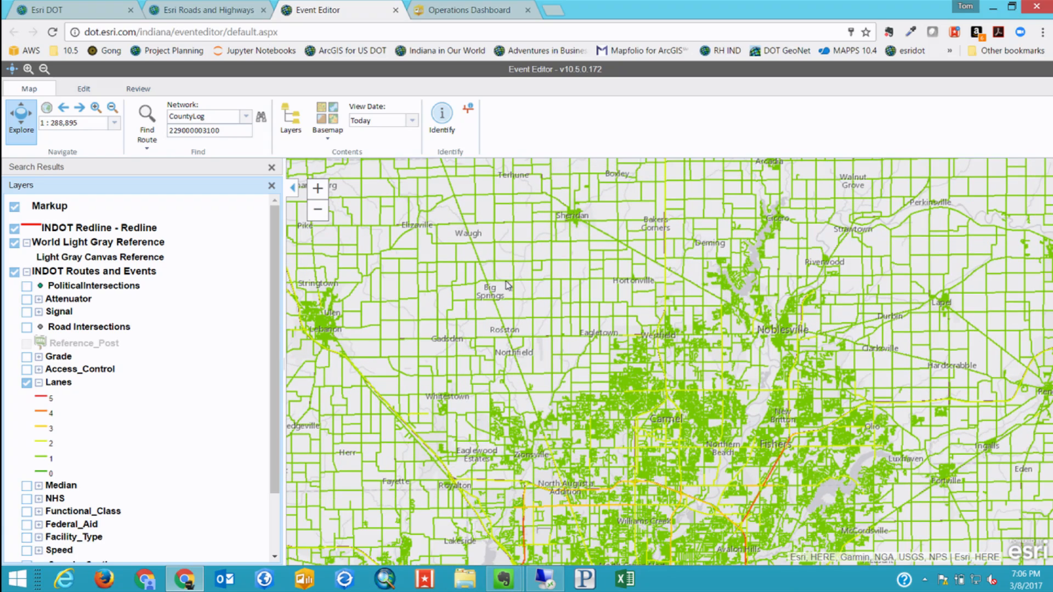
# Start adding linear events on US 31 from the search results, with the To measure set to 5 miles
pyautogui.click(122, 167)
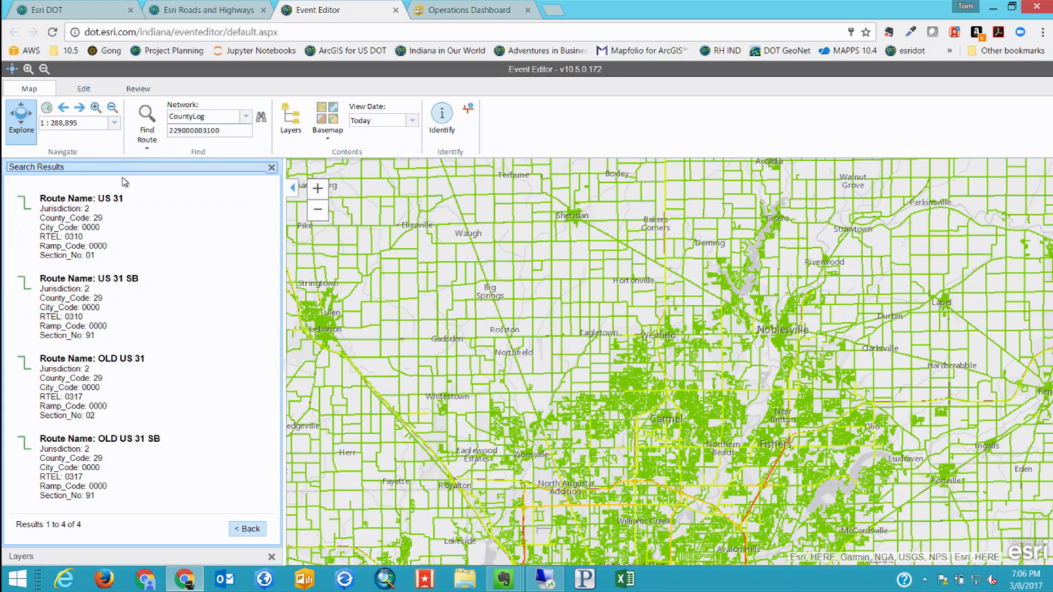
pyautogui.moveTo(118, 342)
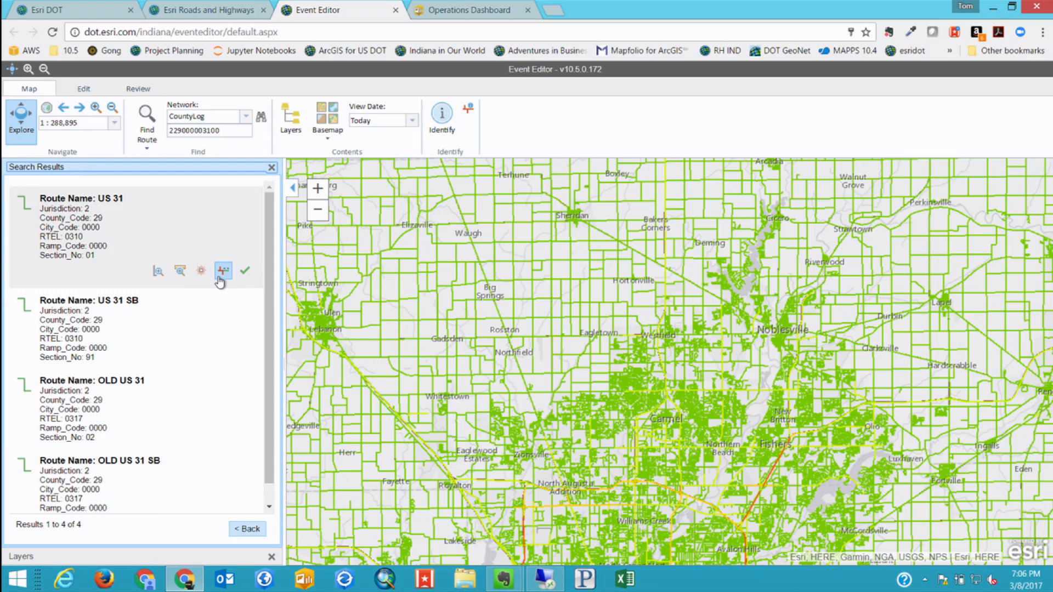
pyautogui.click(224, 274)
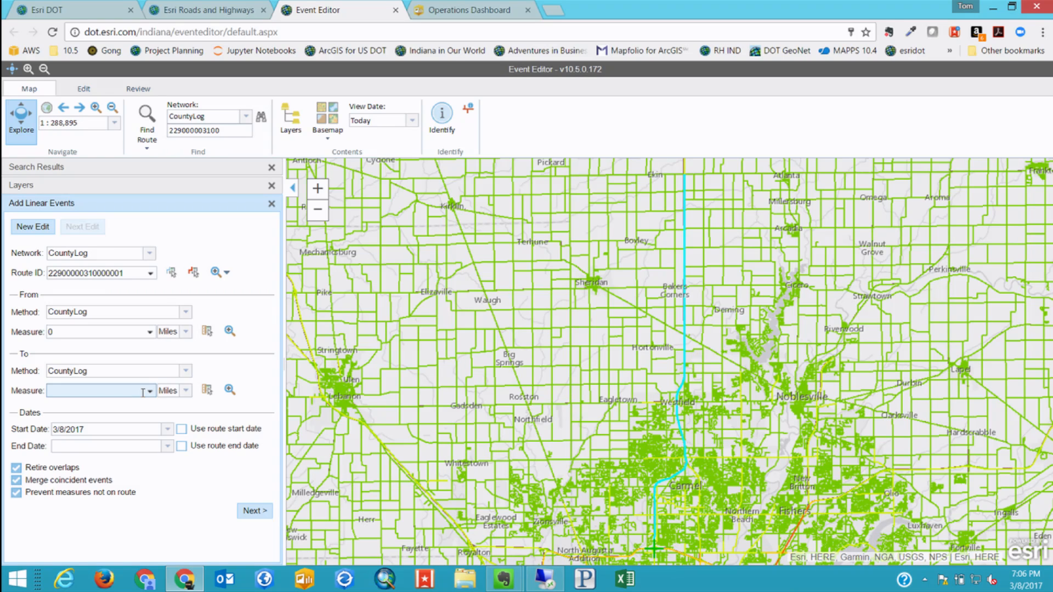
pyautogui.click(94, 392)
pyautogui.write('5')
pyautogui.click(62, 331)
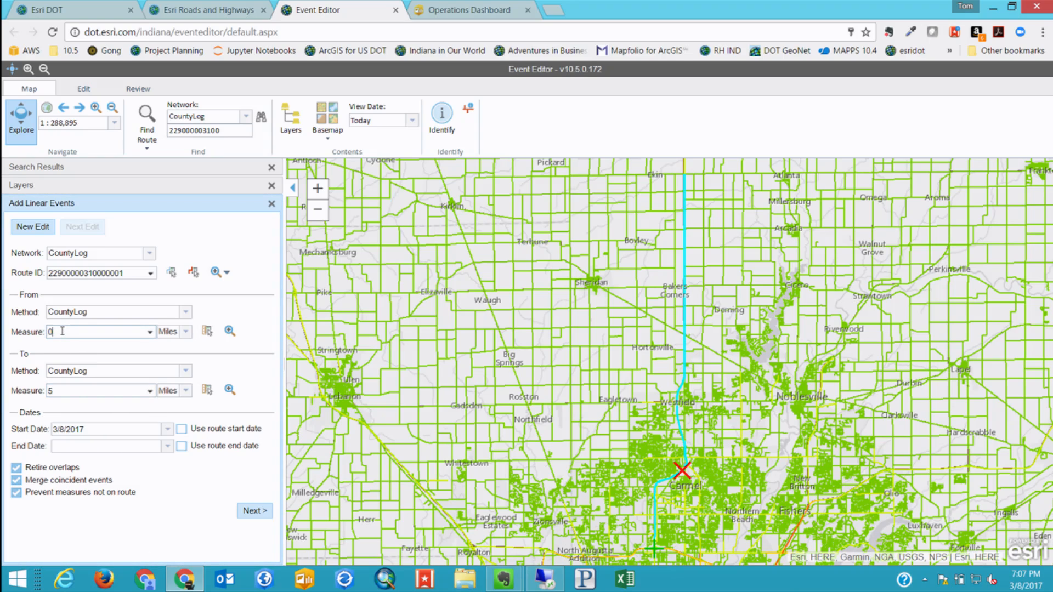
pyautogui.click(230, 390)
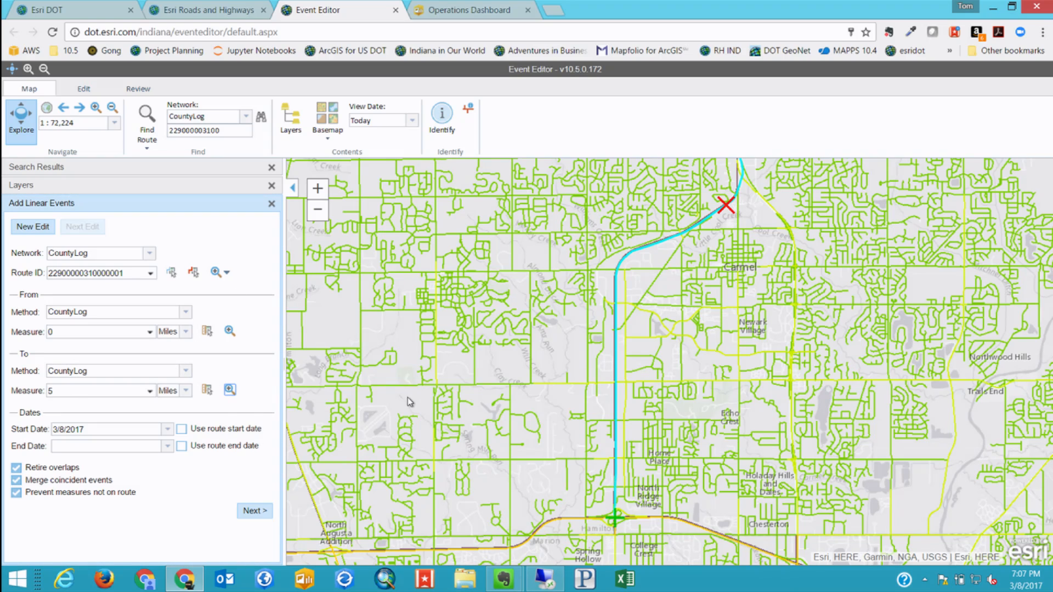
# Try picking the To measure on the US 31 curve west of Carmel, and restore it to 5 miles
pyautogui.click(206, 389)
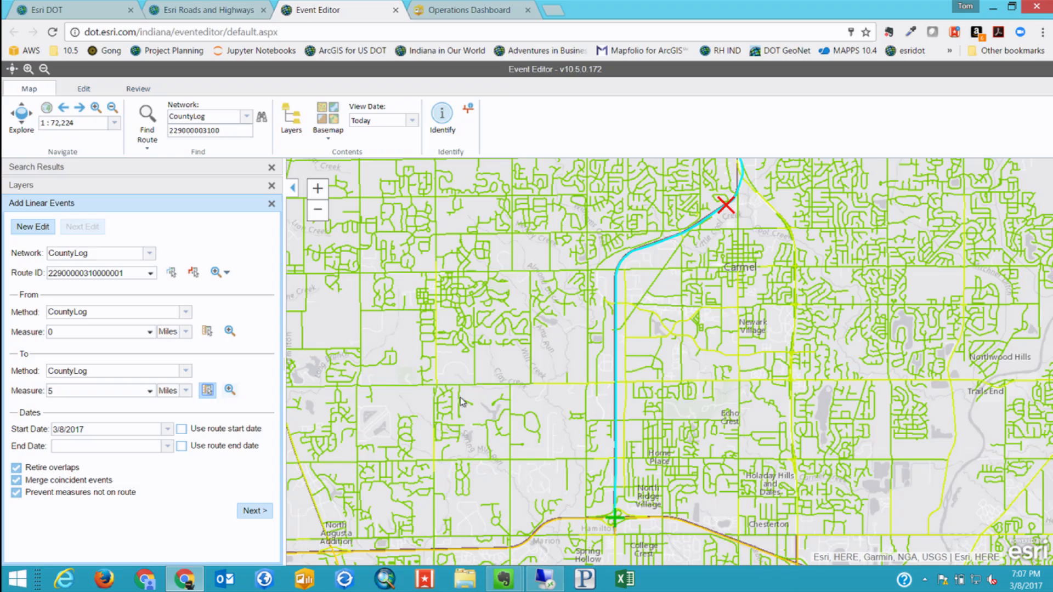
pyautogui.click(635, 252)
pyautogui.moveTo(102, 391); pyautogui.dragTo(48, 392)
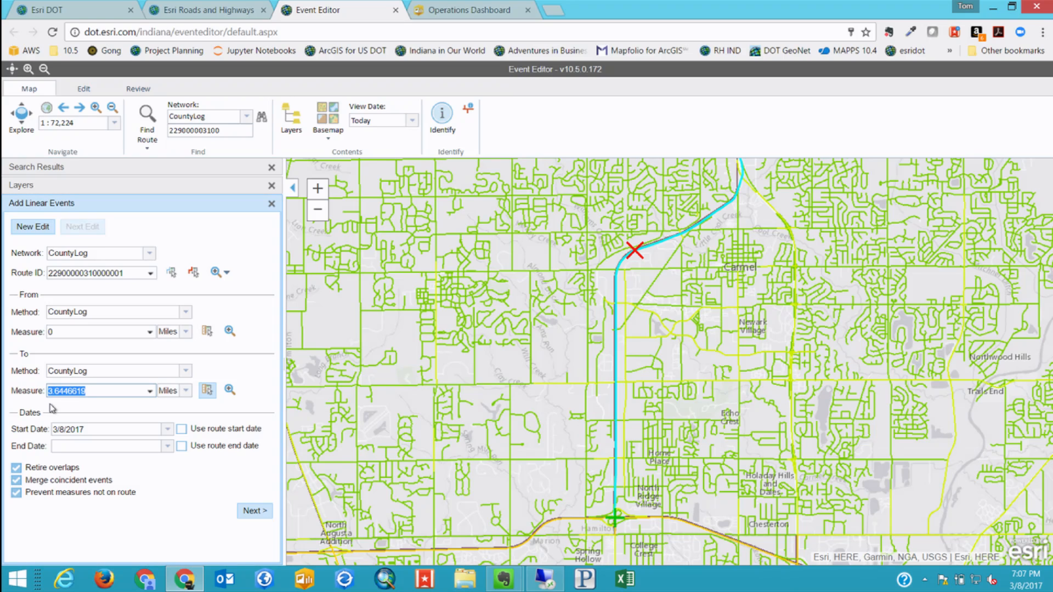
pyautogui.write('5')
pyautogui.click(66, 331)
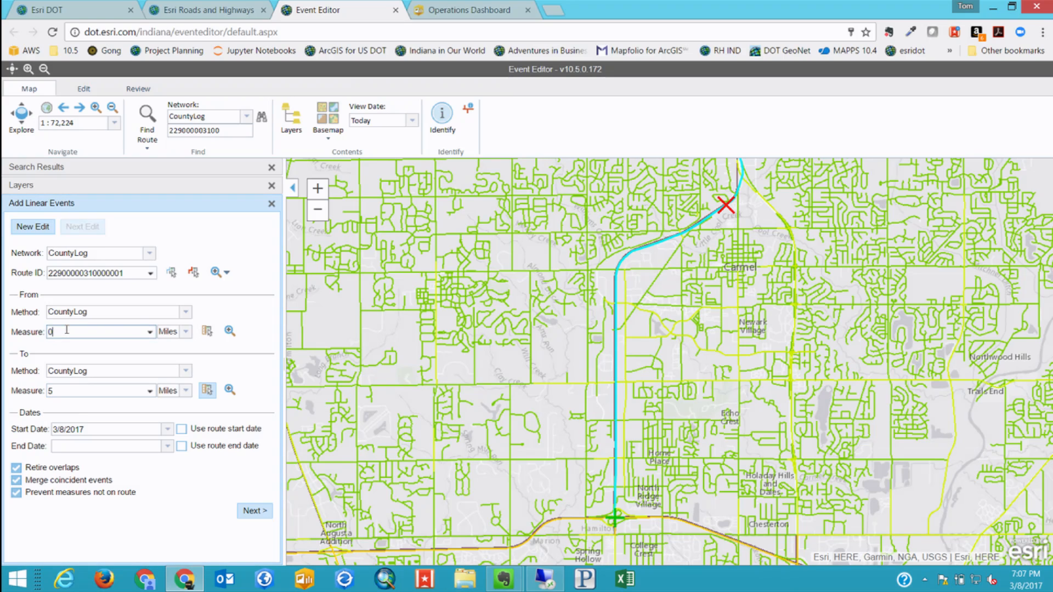
# Set the attribute set to Characteristics and continue to the linear event attributes
pyautogui.click(132, 448)
pyautogui.click(84, 88)
pyautogui.click(384, 106)
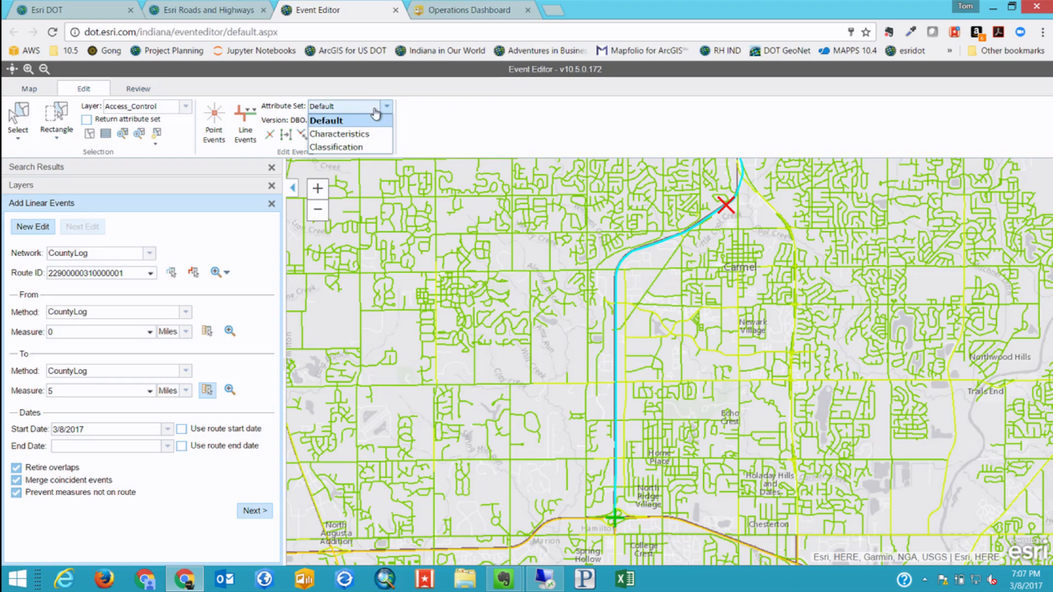
pyautogui.click(354, 138)
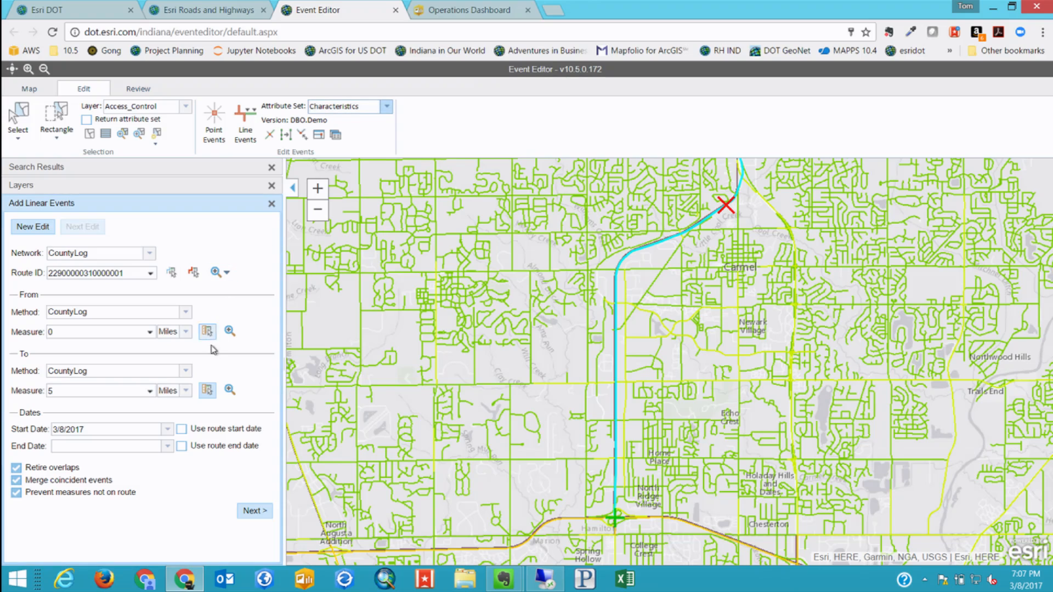
pyautogui.click(254, 510)
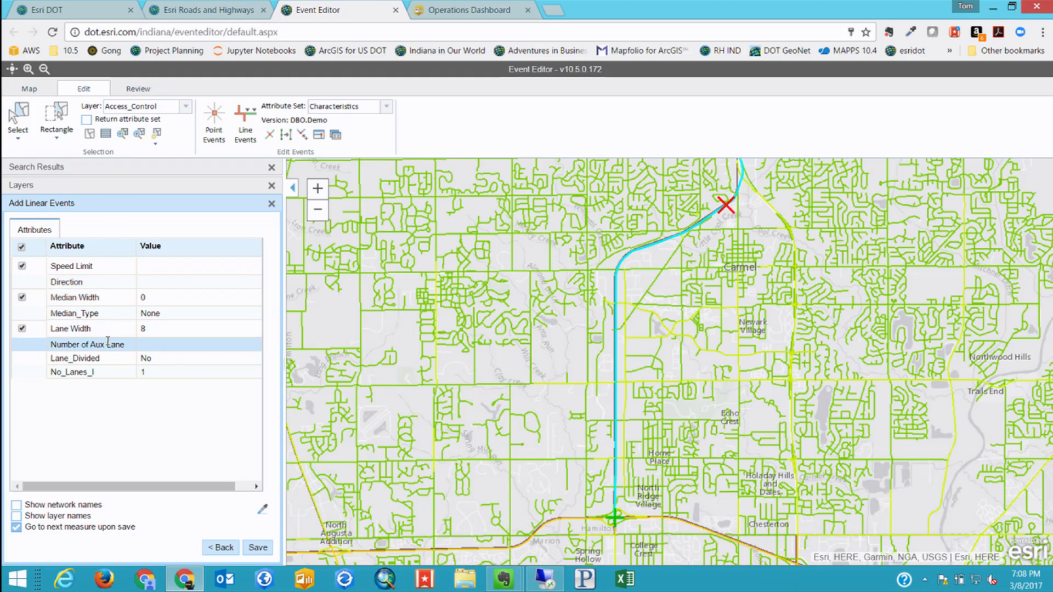
pyautogui.click(262, 512)
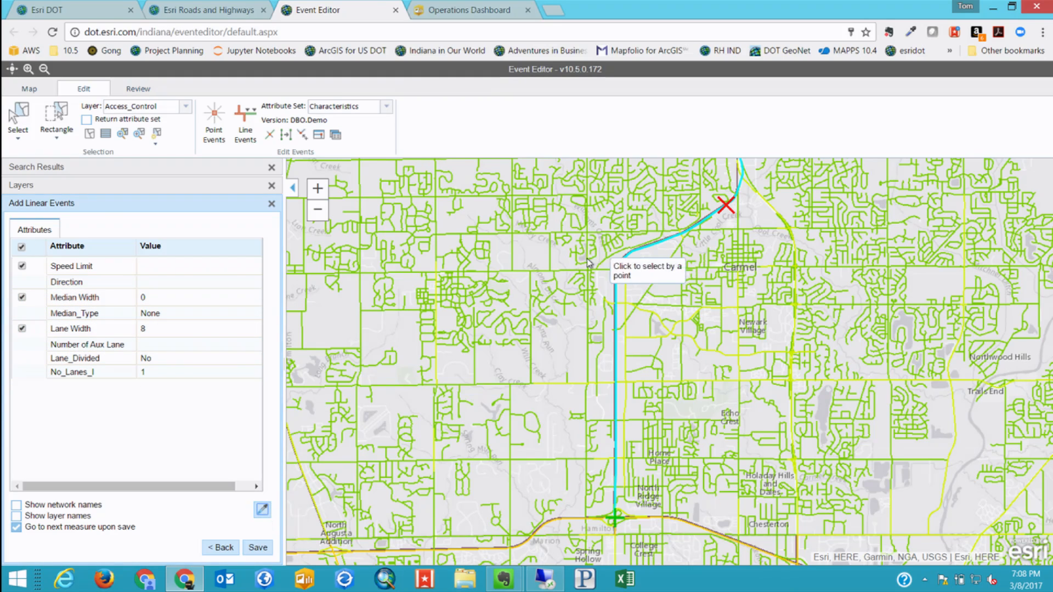
pyautogui.click(617, 281)
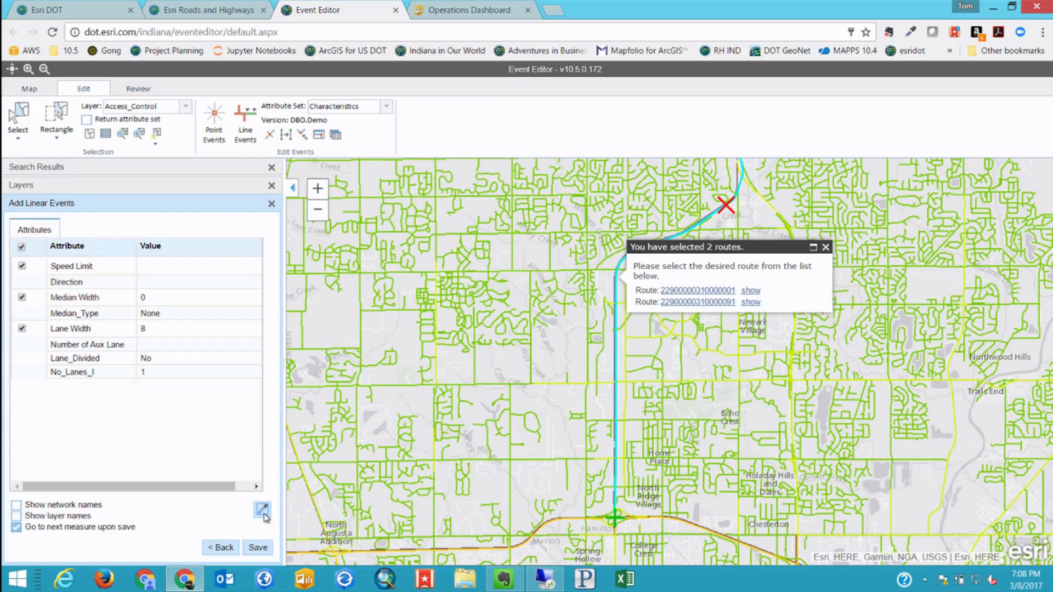
pyautogui.click(710, 302)
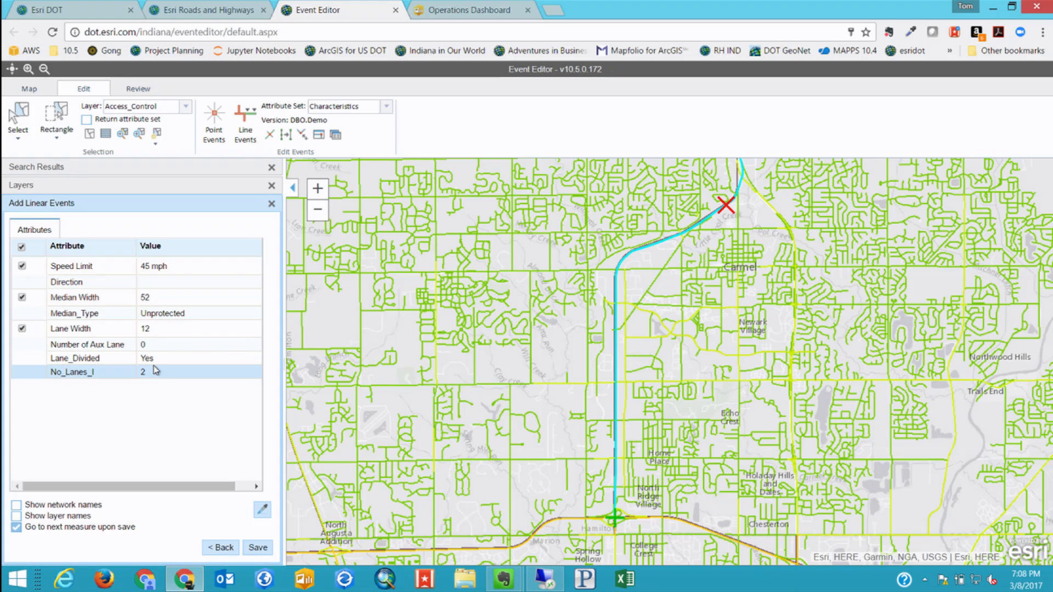
# Set the Speed Limit attribute of the new linear event to 70 mph
pyautogui.click(167, 269)
pyautogui.click(167, 269)
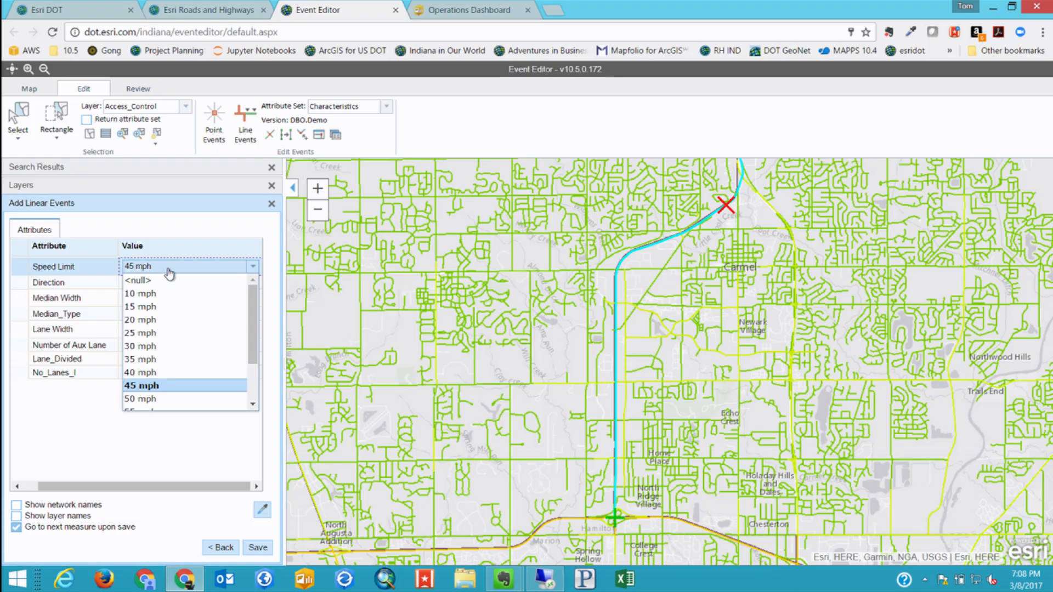
pyautogui.moveTo(251, 345); pyautogui.dragTo(253, 387)
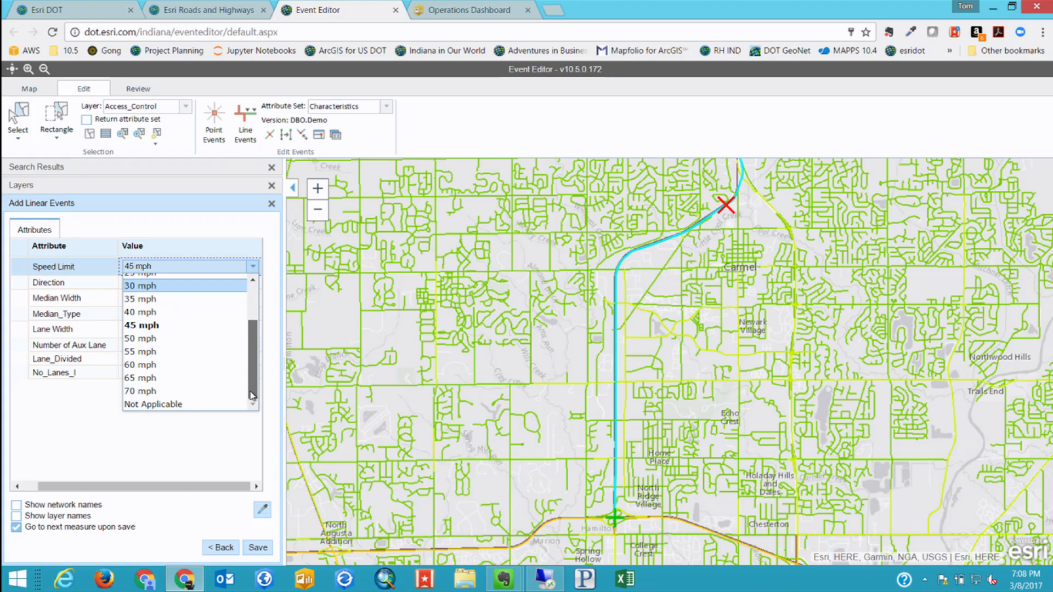
pyautogui.click(177, 392)
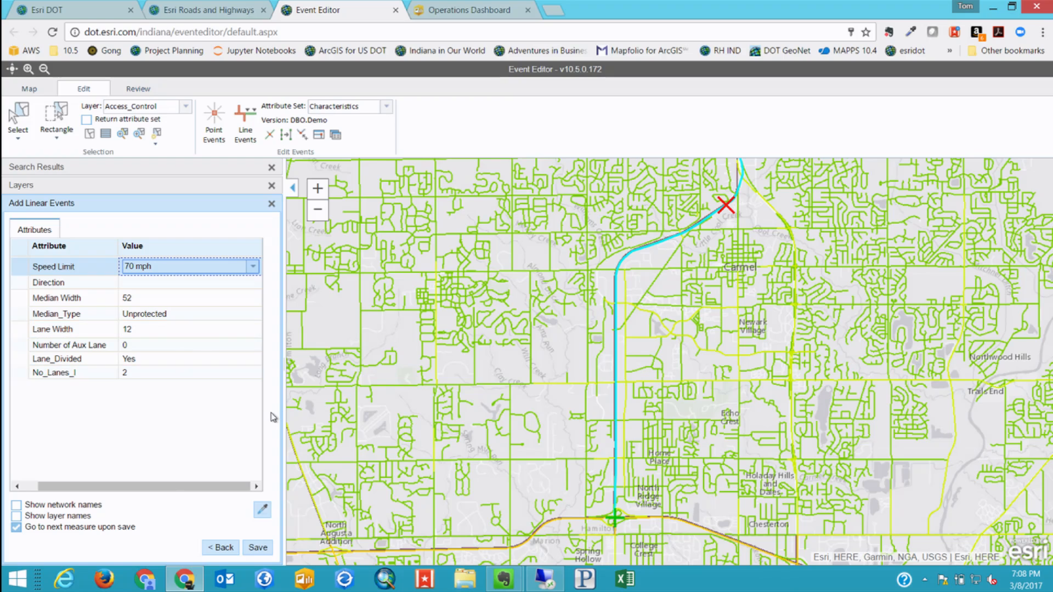
# Set the No_Lanes_I attribute to 3 and save the linear events
pyautogui.click(152, 373)
pyautogui.write('3')
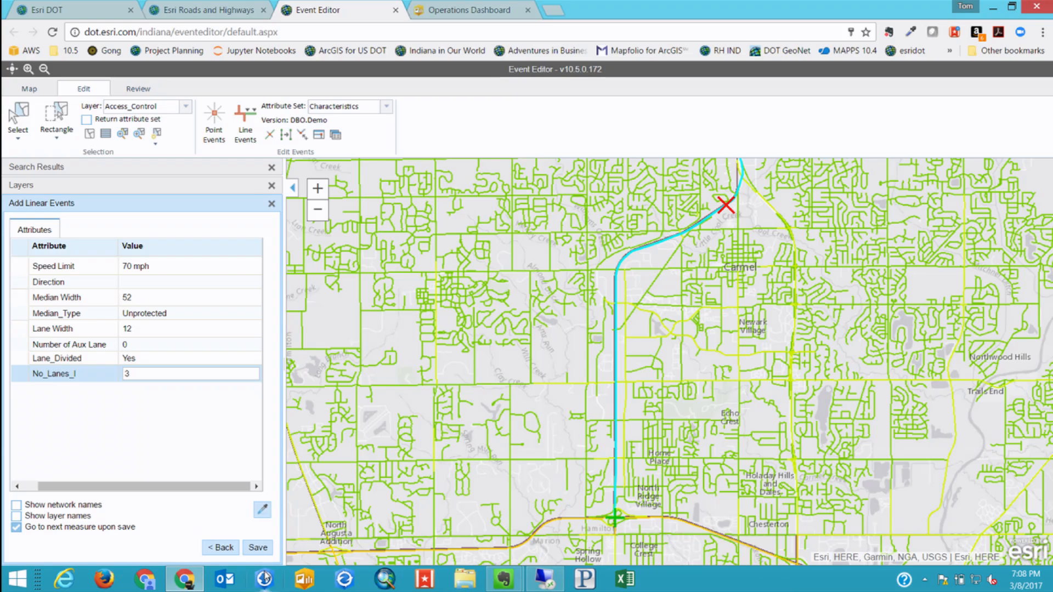
pyautogui.click(257, 548)
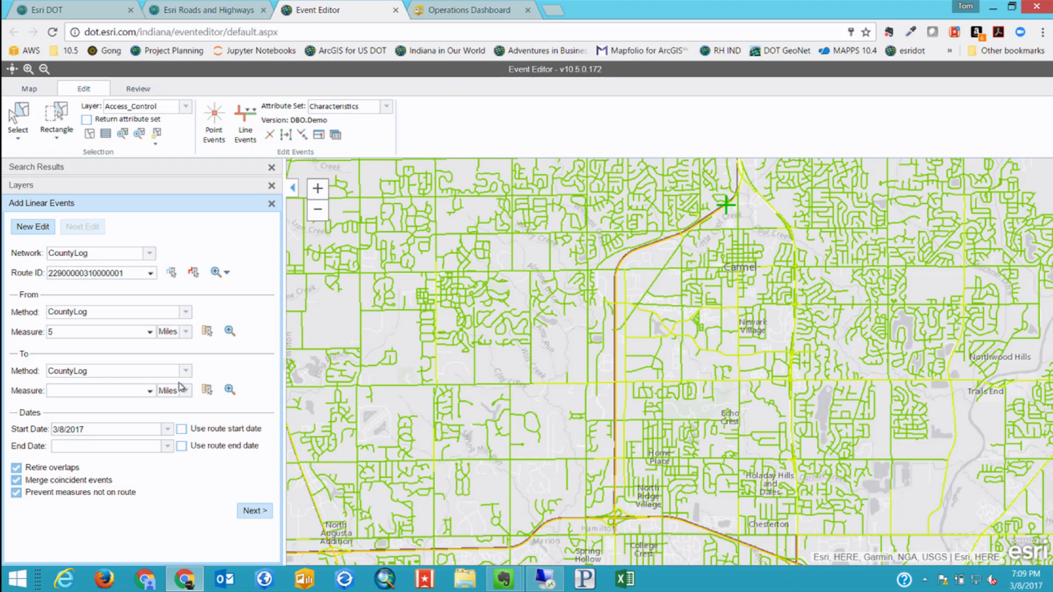
# Turn on the Reference_Post layer along US 31 and return to the Add Linear Events form
pyautogui.moveTo(696, 272); pyautogui.dragTo(536, 453)
pyautogui.click(156, 372)
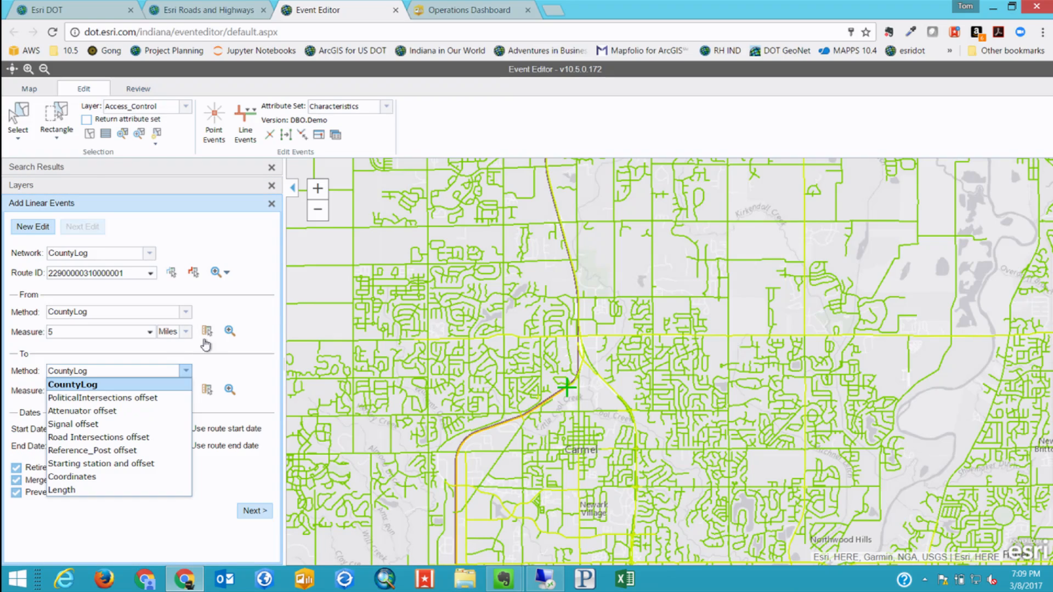
pyautogui.click(94, 183)
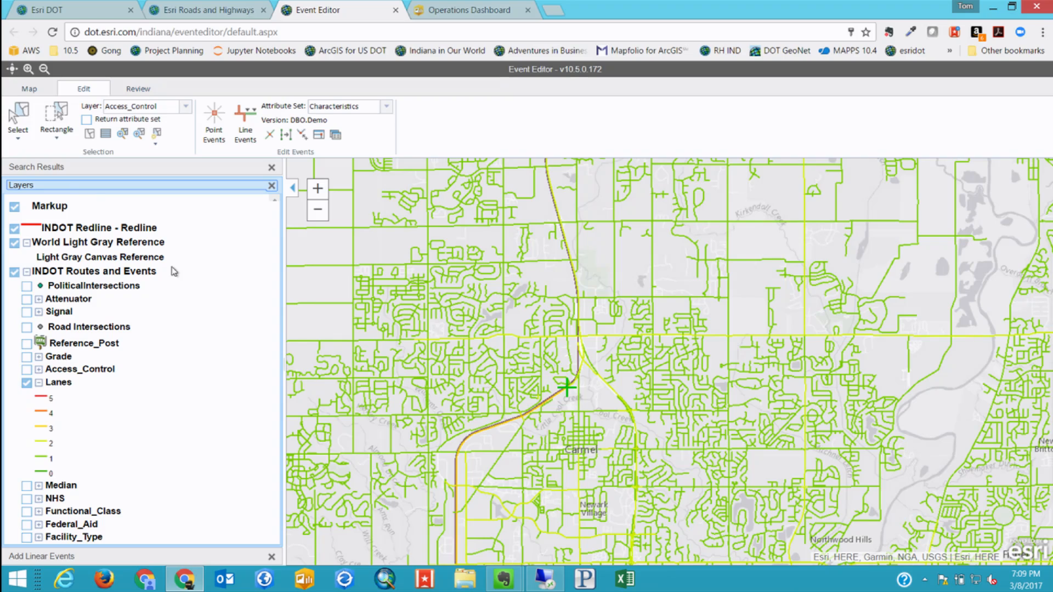
pyautogui.scroll(-3, 120, 393)
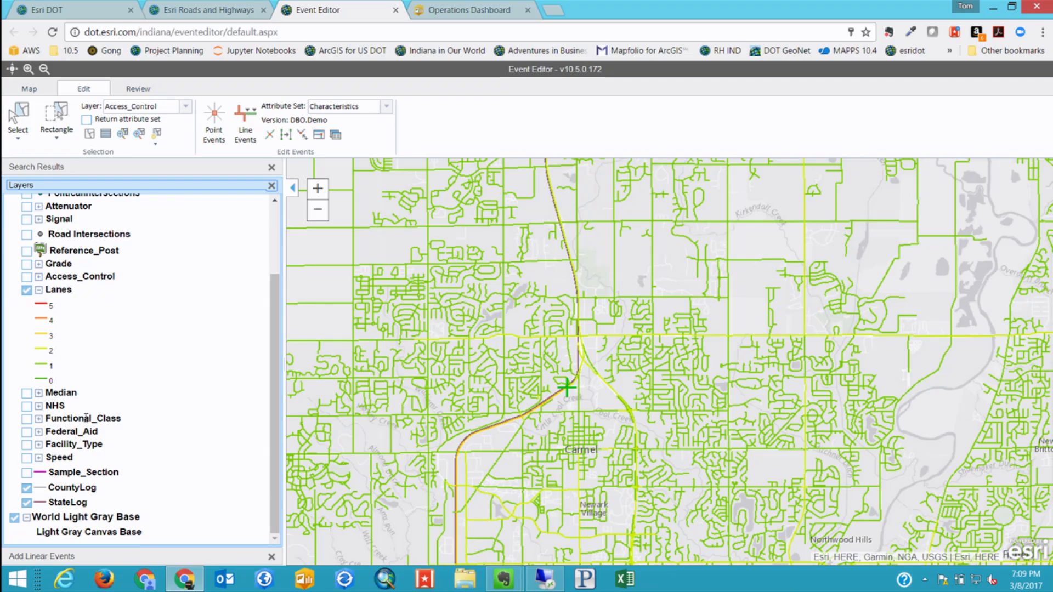
pyautogui.click(26, 251)
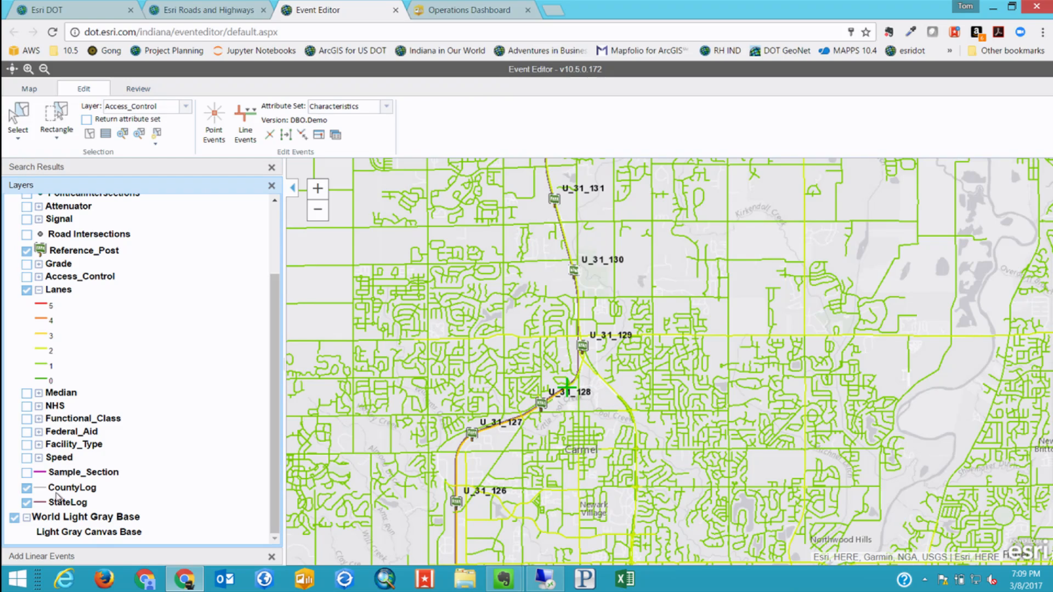
pyautogui.click(102, 560)
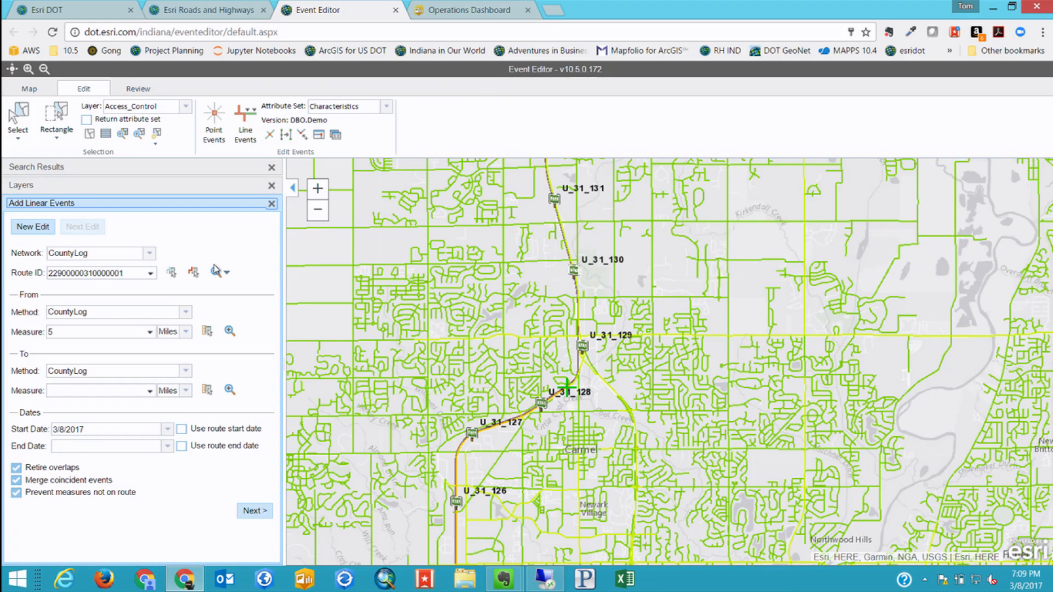
# Pick the next segment's To measure on the map at reference post U_31_130
pyautogui.click(206, 390)
pyautogui.click(574, 274)
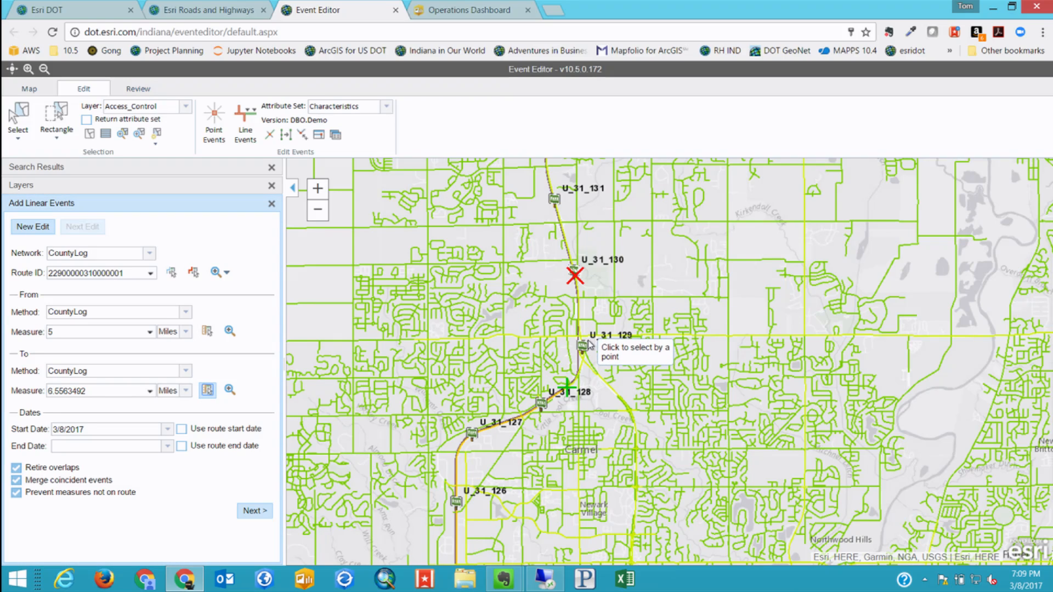
# Set the To method to Reference_Post offset and pick reference post U_31_131 on the map as its location
pyautogui.click(88, 371)
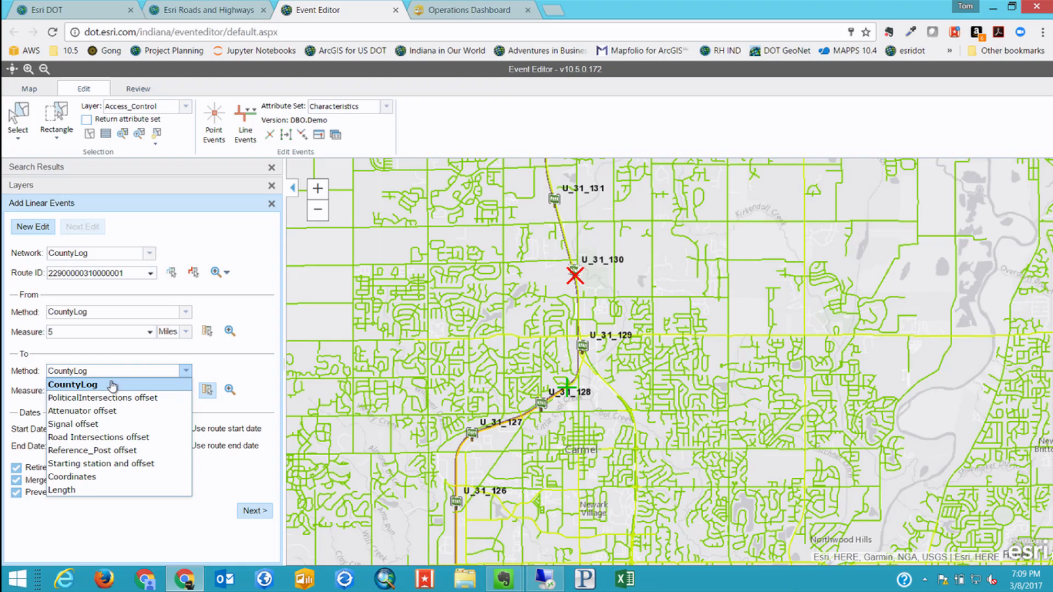
pyautogui.click(130, 454)
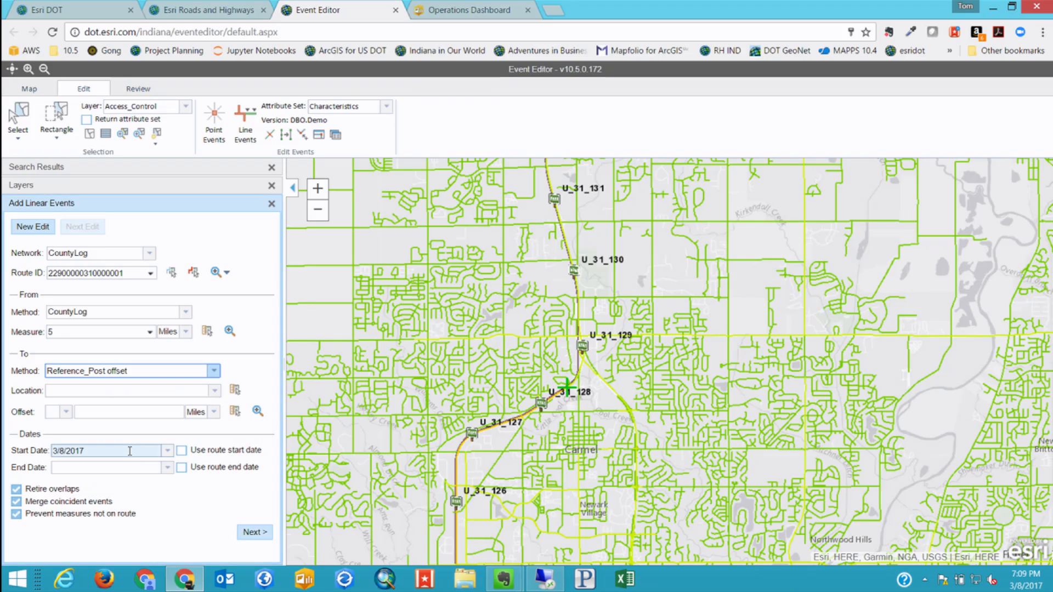
pyautogui.click(236, 392)
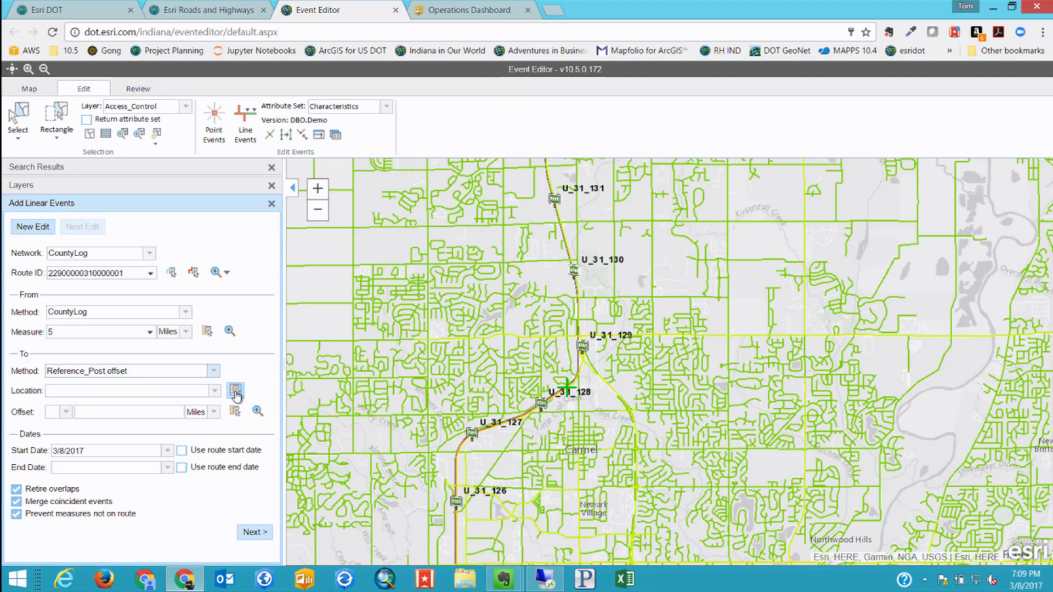
pyautogui.click(555, 201)
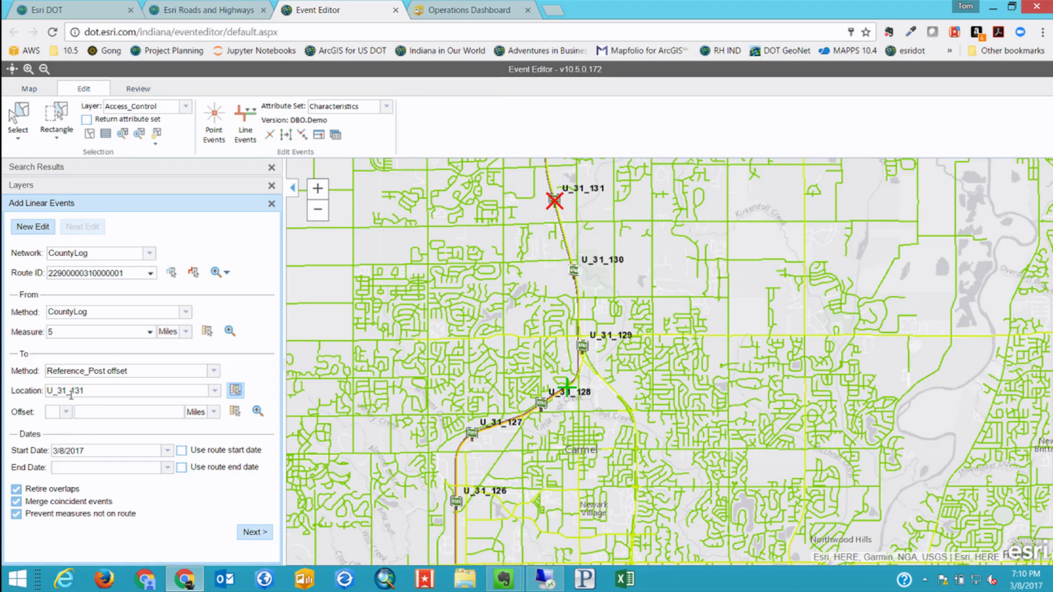
# Set the To offset from the reference post to S 1000 Feet
pyautogui.click(67, 412)
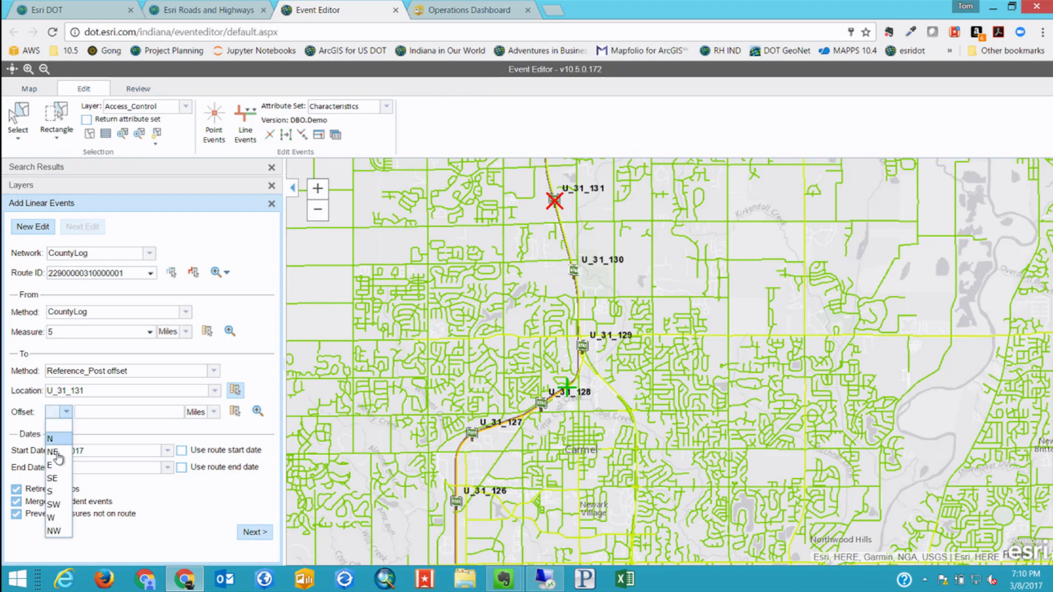
pyautogui.click(52, 491)
pyautogui.click(208, 412)
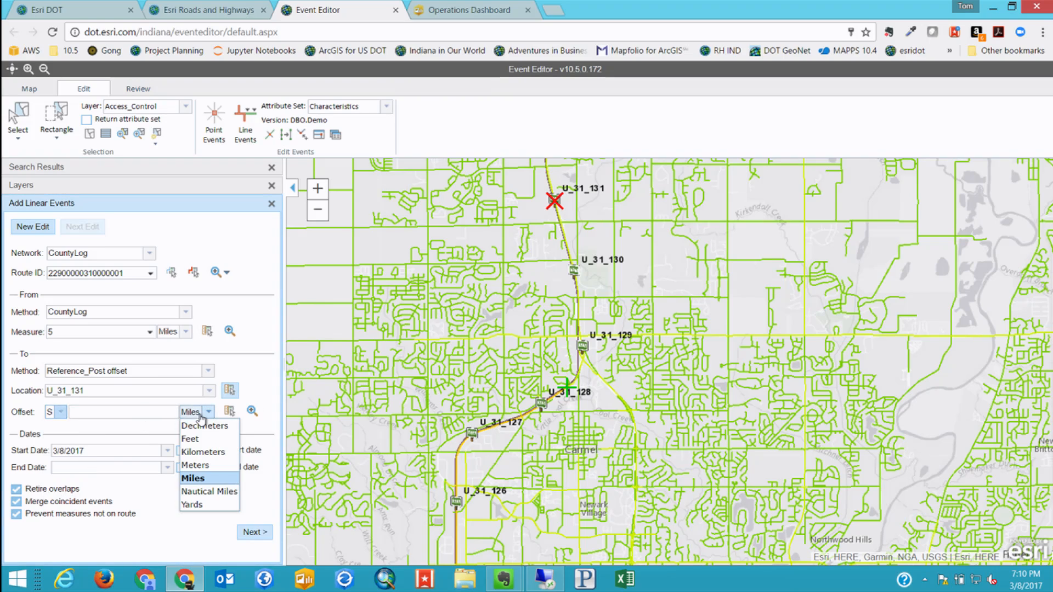
pyautogui.click(195, 438)
pyautogui.click(135, 413)
pyautogui.write('1000')
pyautogui.click(106, 391)
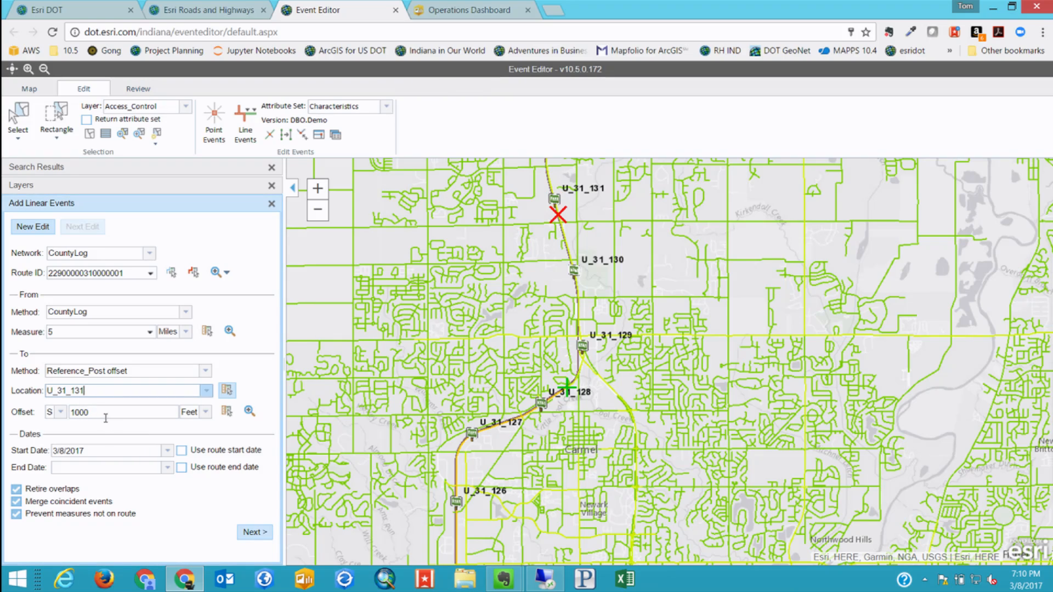
pyautogui.click(97, 413)
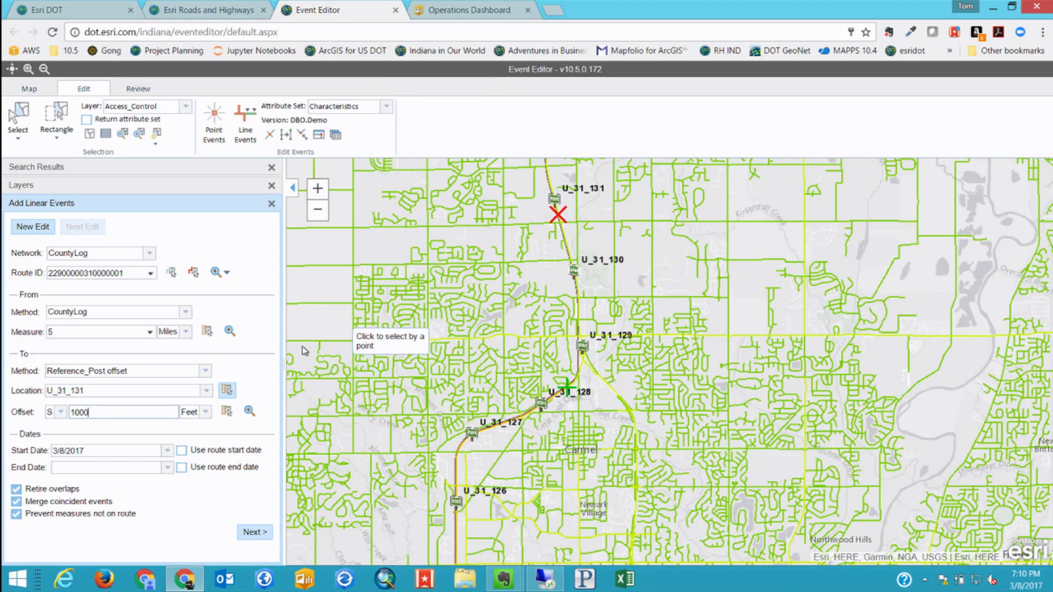
# Switch the To offset direction to N to compare the end point, and return it to S
pyautogui.click(57, 412)
pyautogui.click(53, 441)
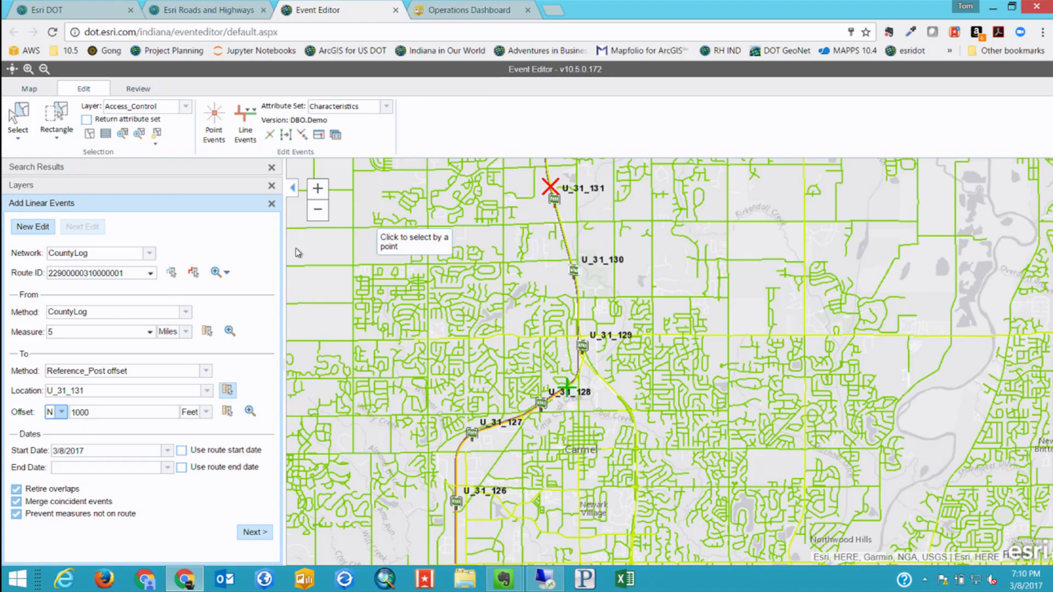
pyautogui.click(59, 412)
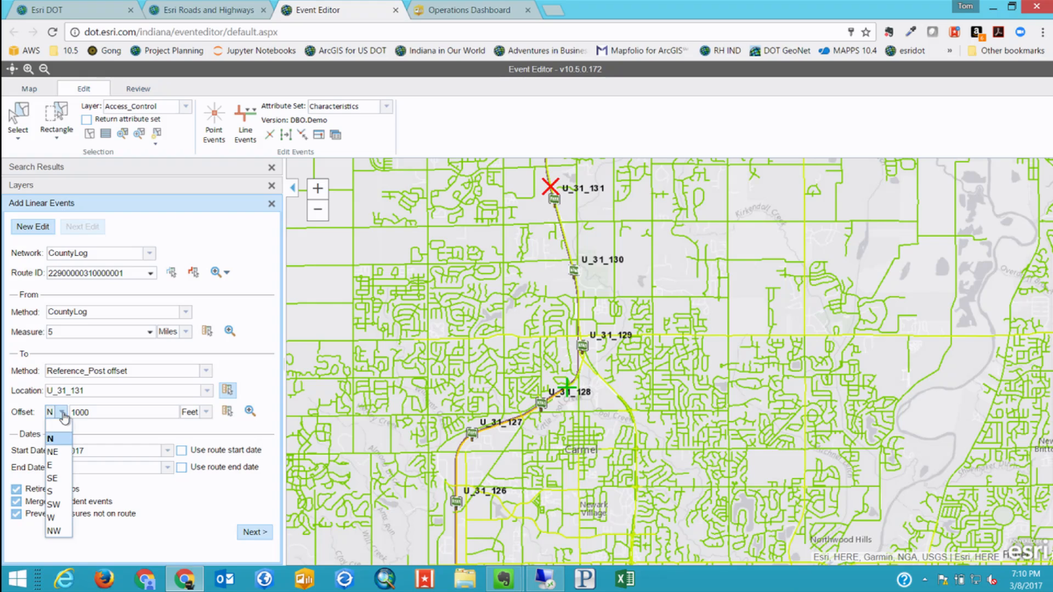
pyautogui.click(52, 491)
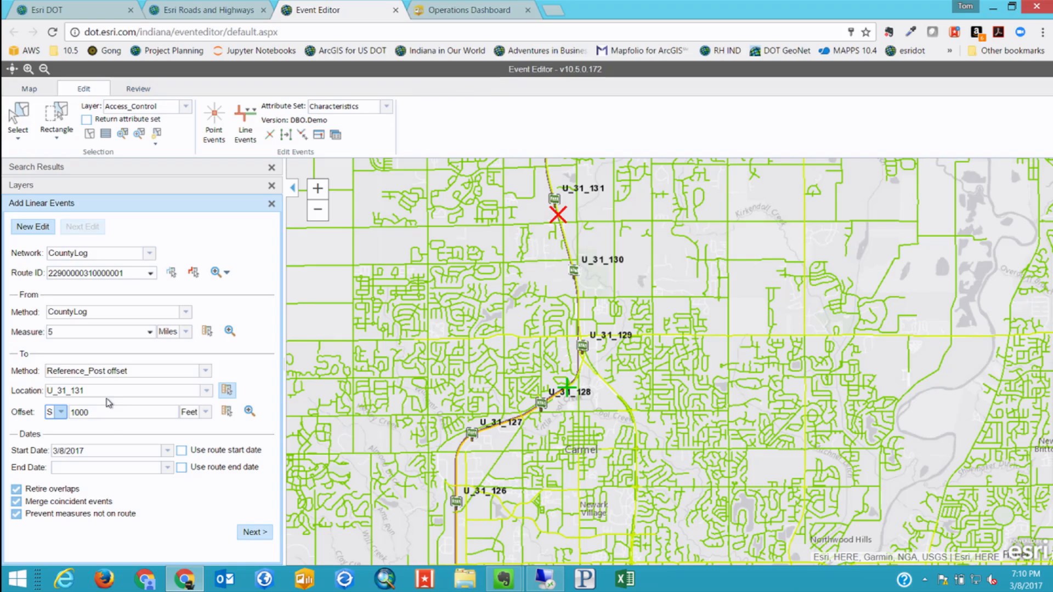
# Proceed to the attribute values of the new linear events, widen the form, and show and hide the layer names
pyautogui.click(254, 532)
pyautogui.moveTo(283, 344); pyautogui.dragTo(364, 342)
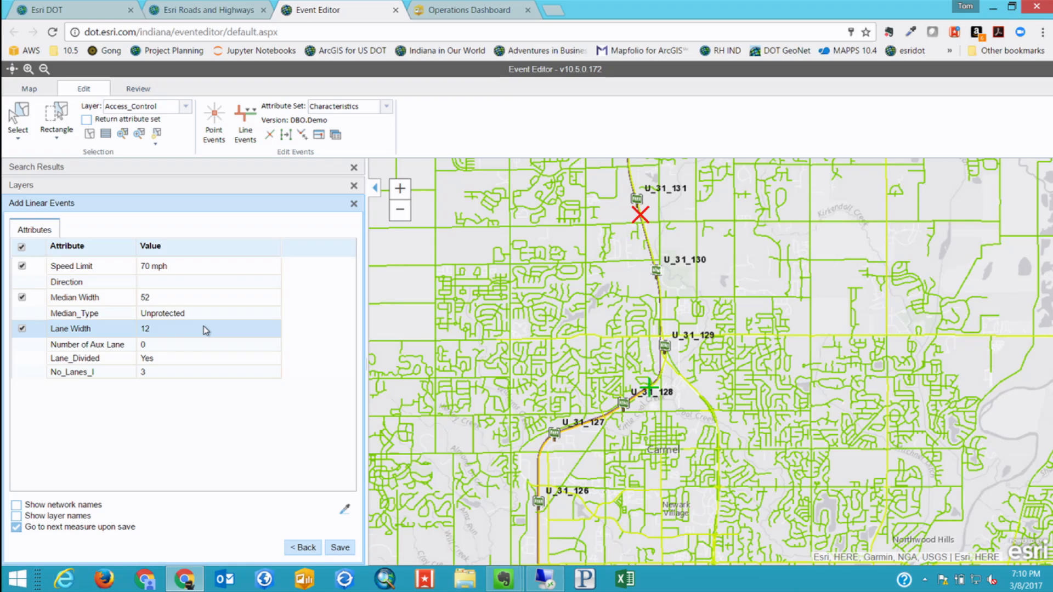
pyautogui.click(15, 516)
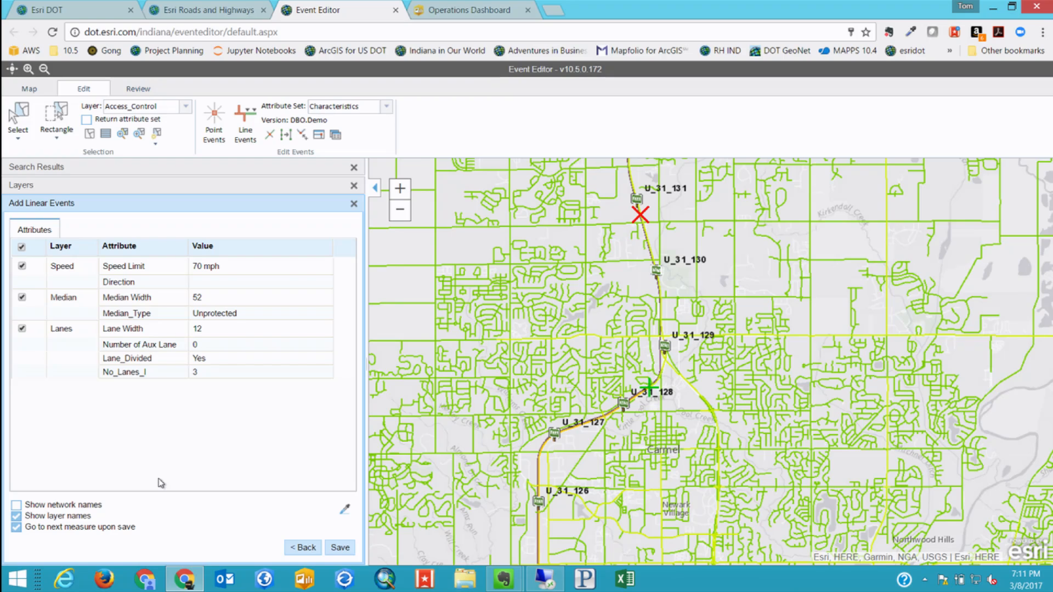
pyautogui.click(17, 516)
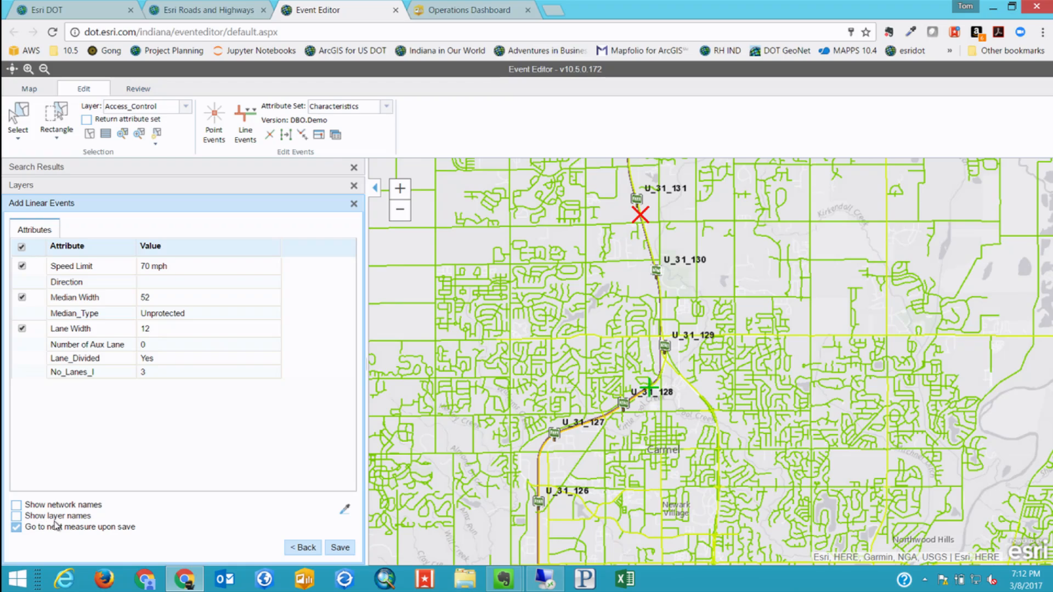
# Switch the attribute set to Classification, show its layer names, and return to the Characteristics set
pyautogui.click(374, 107)
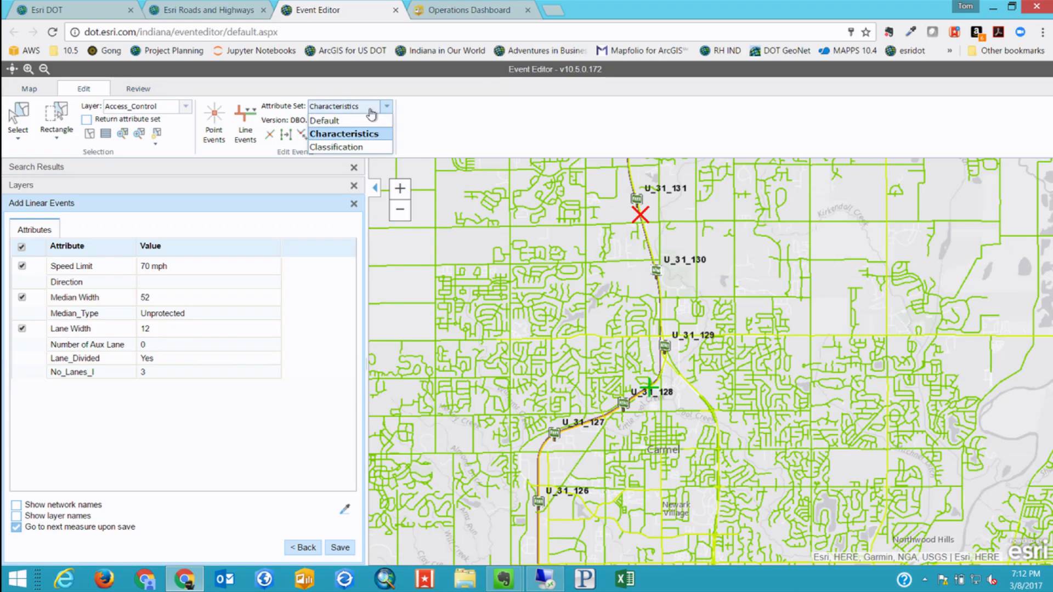
pyautogui.click(352, 147)
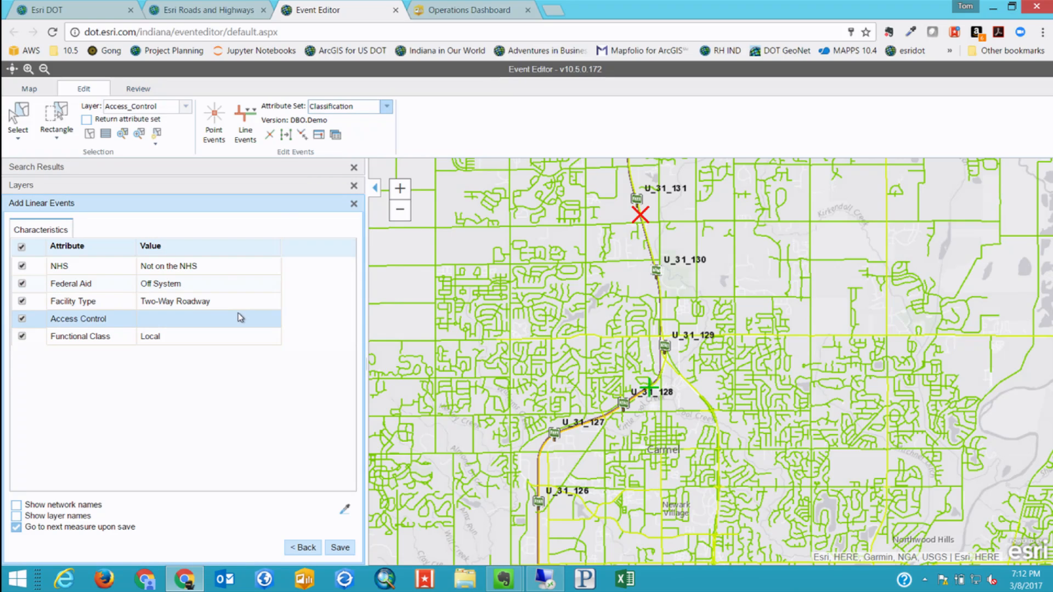
pyautogui.click(16, 517)
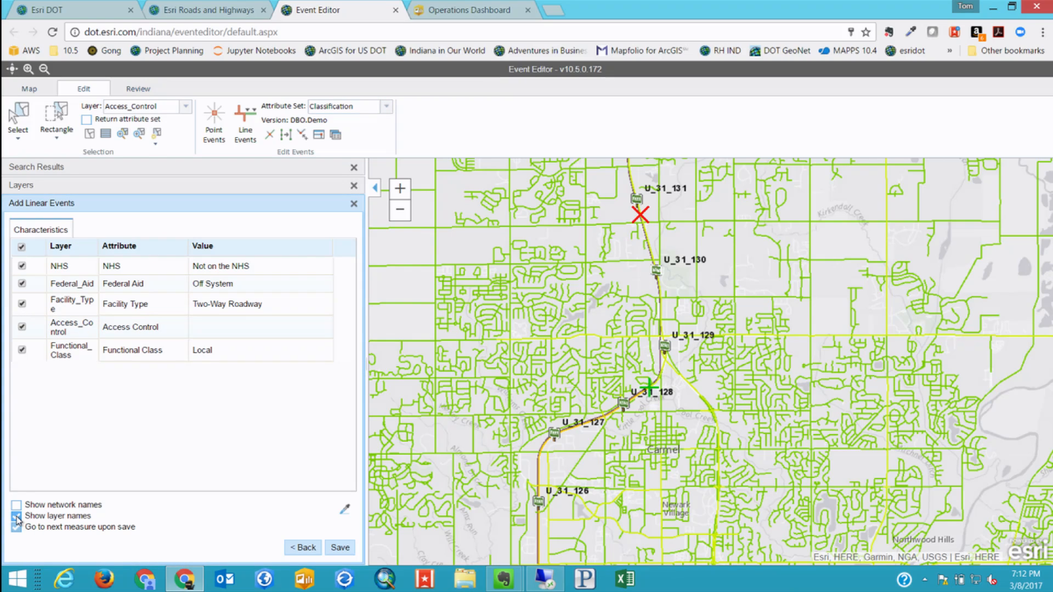
pyautogui.click(349, 109)
pyautogui.click(339, 133)
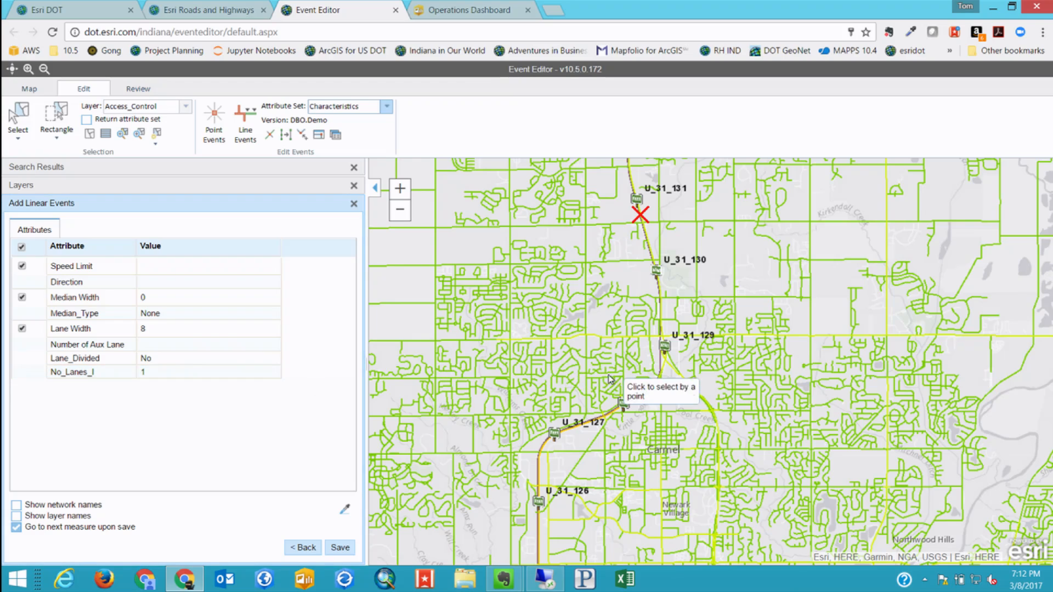
pyautogui.click(344, 509)
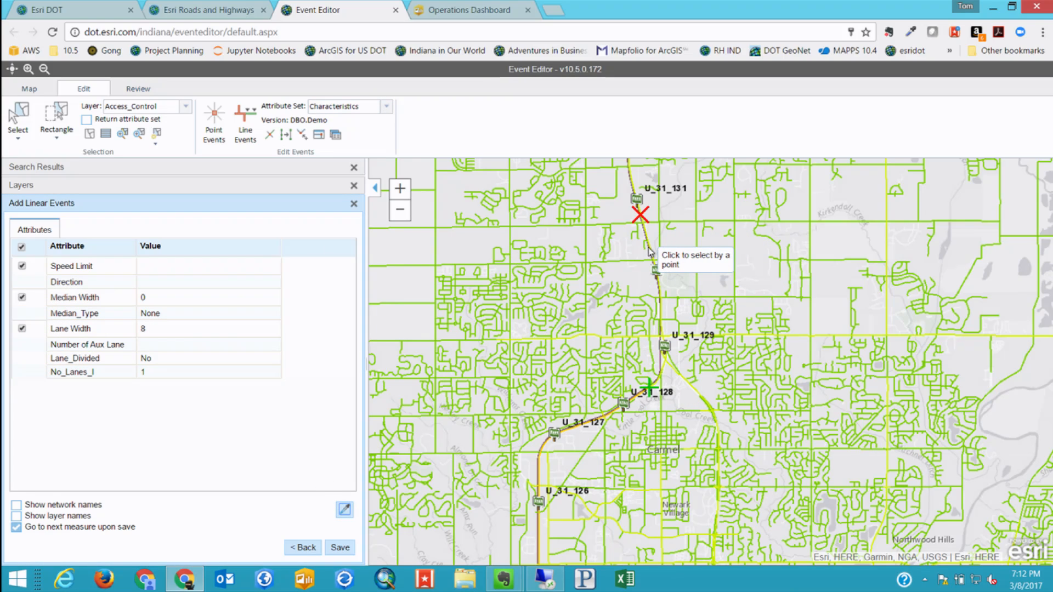
pyautogui.click(544, 450)
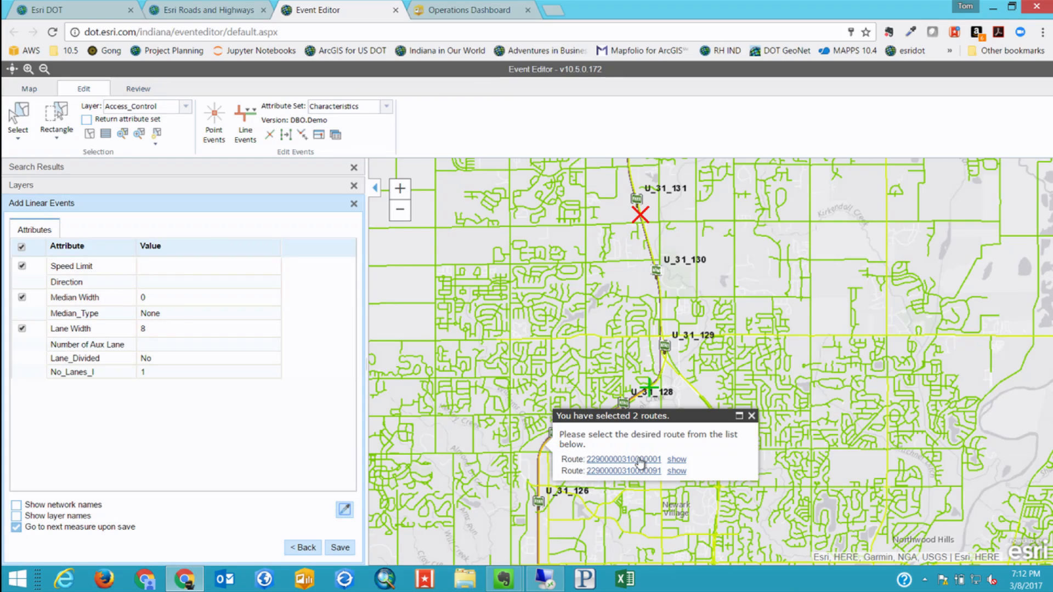
pyautogui.click(640, 460)
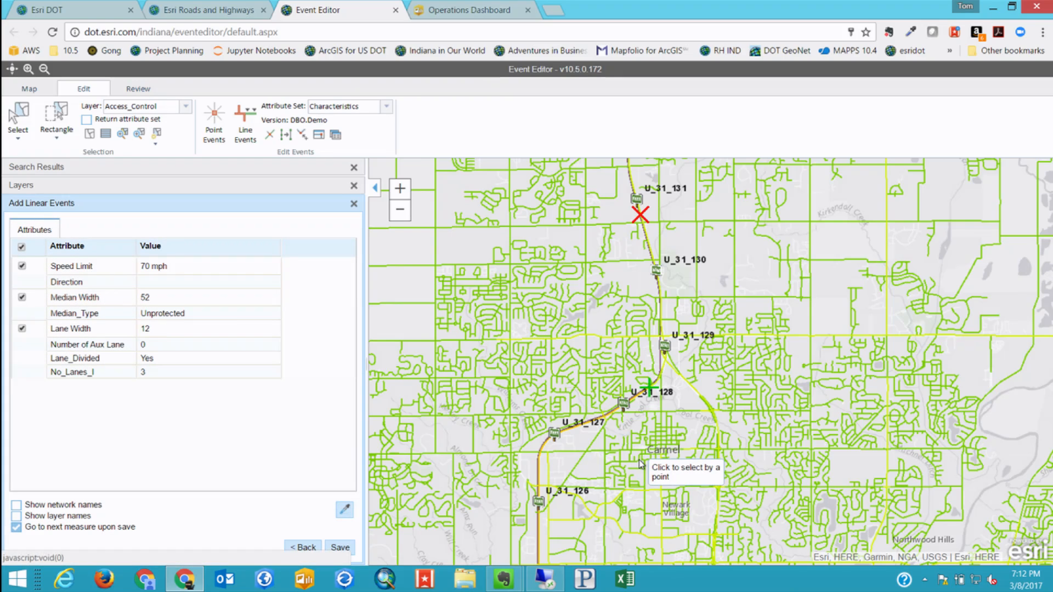
# Set No_Lanes_I to 4 and Median_Type to Positive Barrier – rigid, and save the linear events
pyautogui.click(175, 376)
pyautogui.write('4')
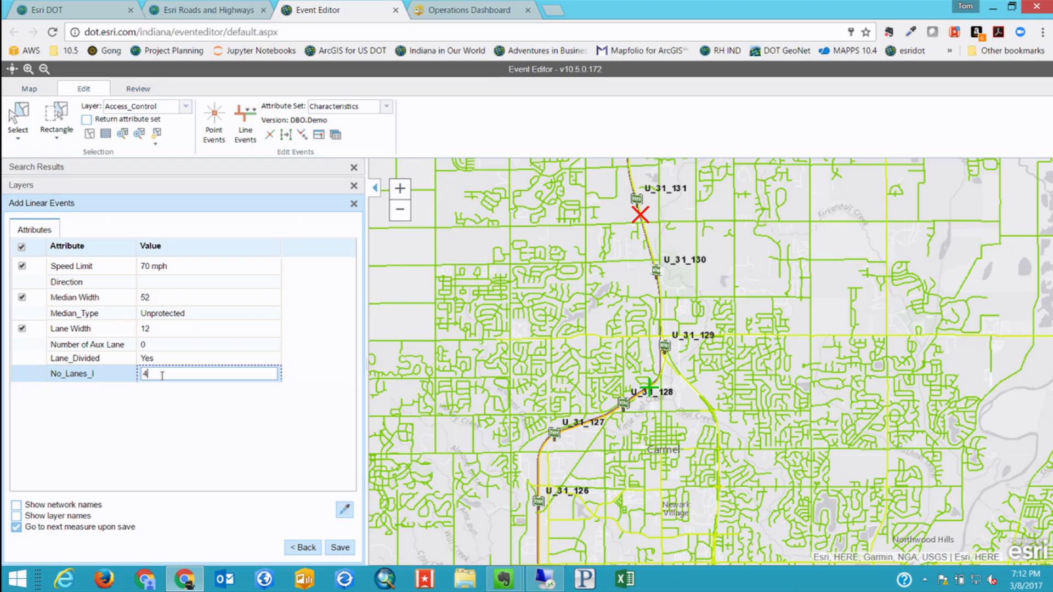
pyautogui.click(169, 314)
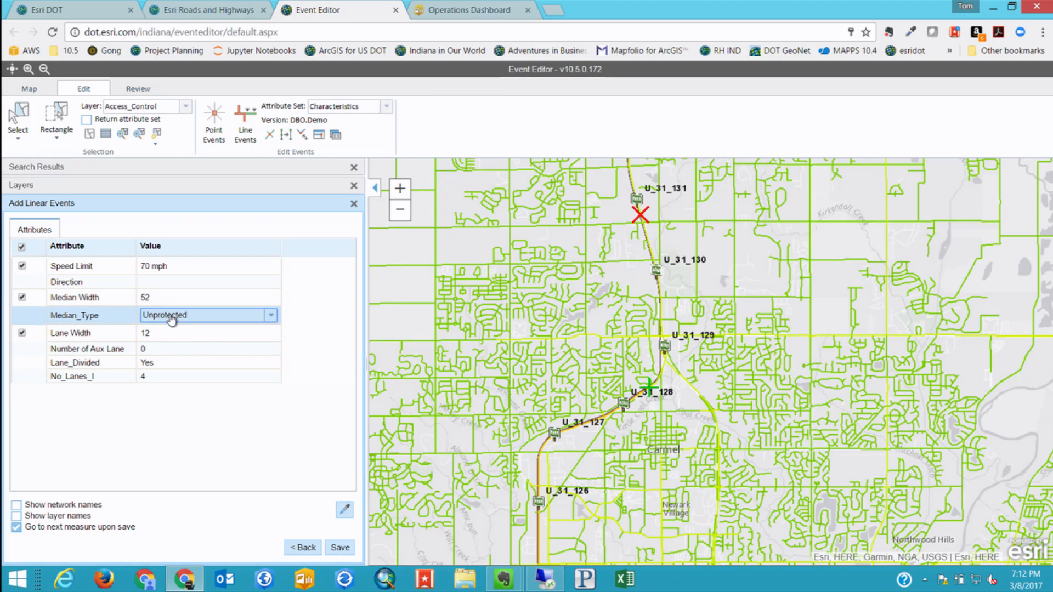
pyautogui.click(174, 334)
pyautogui.click(176, 314)
pyautogui.click(184, 315)
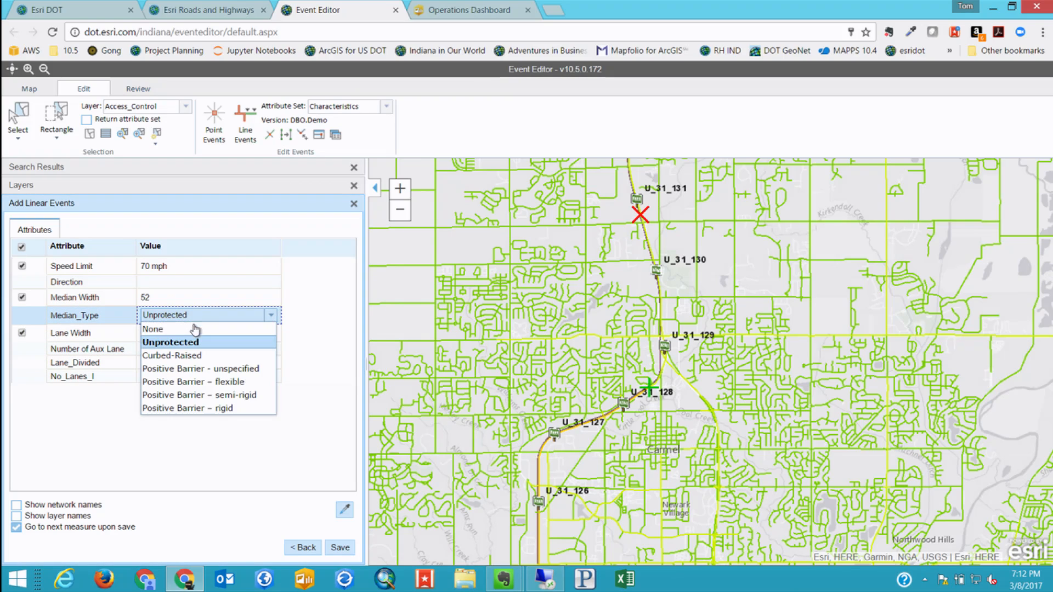
pyautogui.click(224, 410)
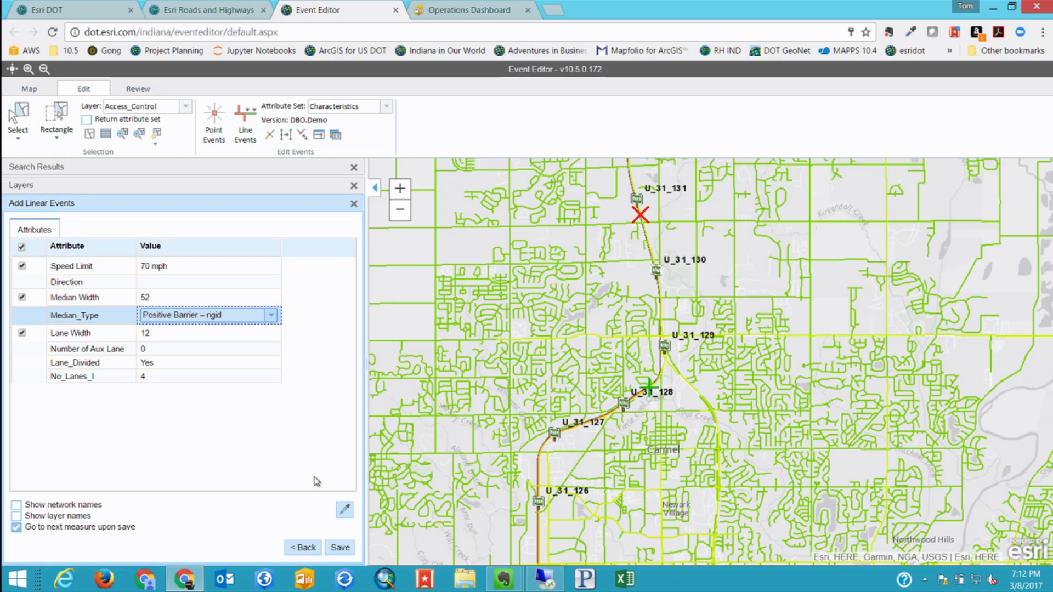
pyautogui.click(340, 548)
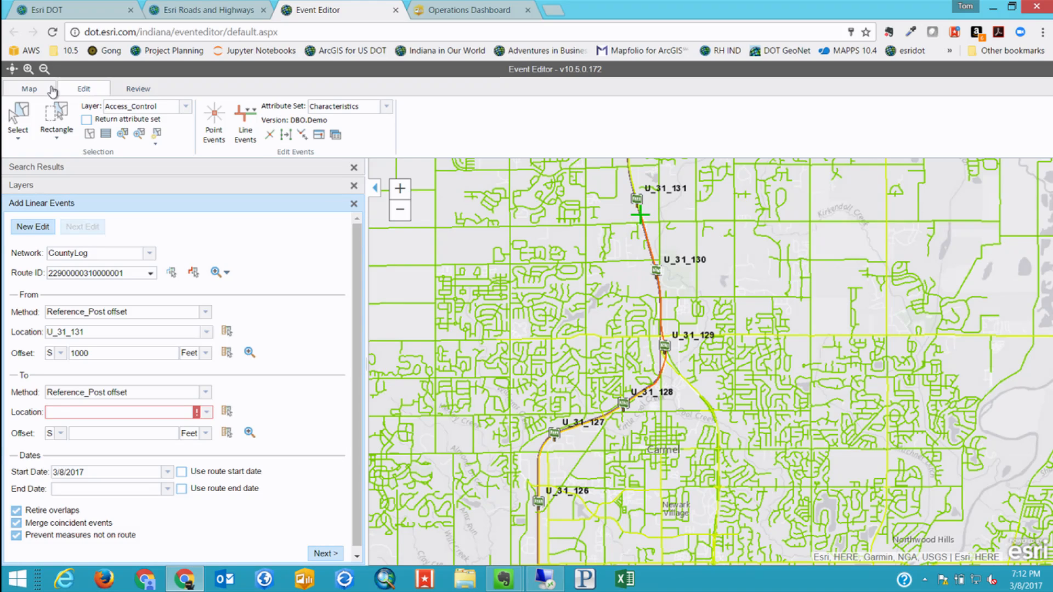
# View the map as of 3/7/2017 to compare the earlier events, and return the view date to 3/8/2017
pyautogui.click(33, 91)
pyautogui.click(411, 121)
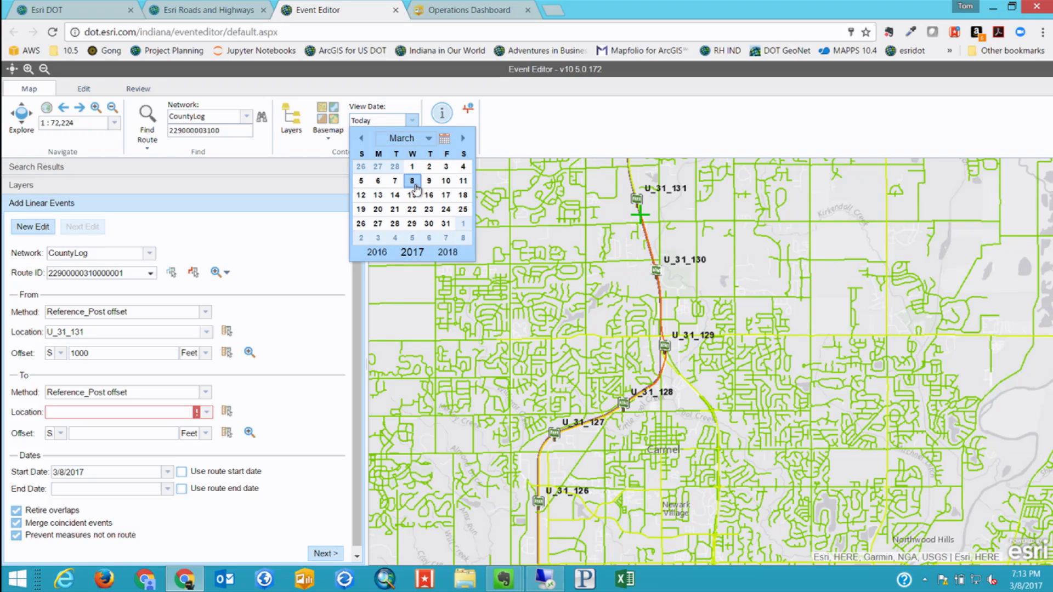
pyautogui.click(394, 181)
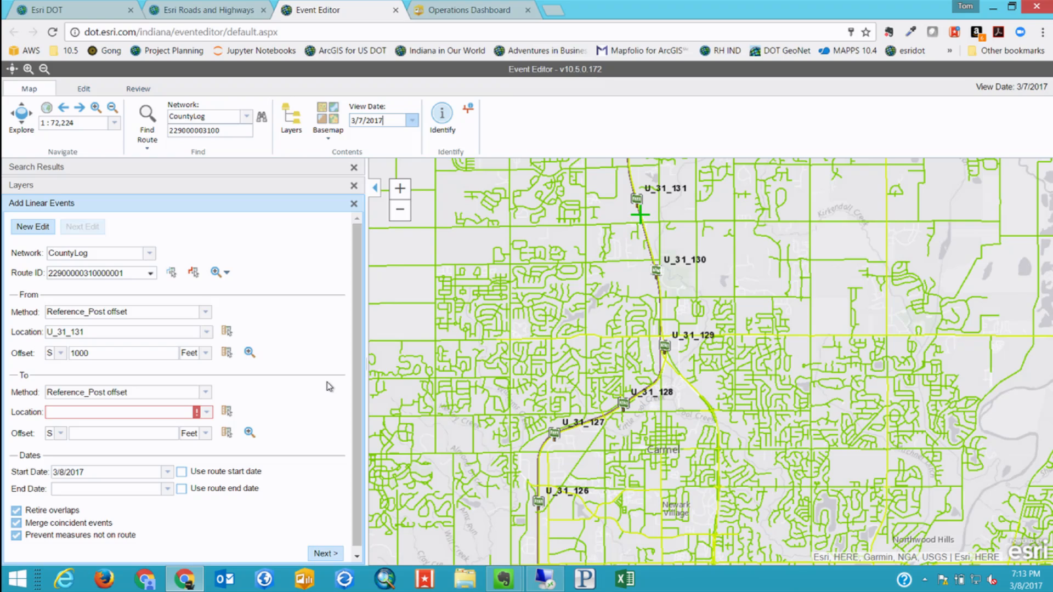
pyautogui.click(411, 120)
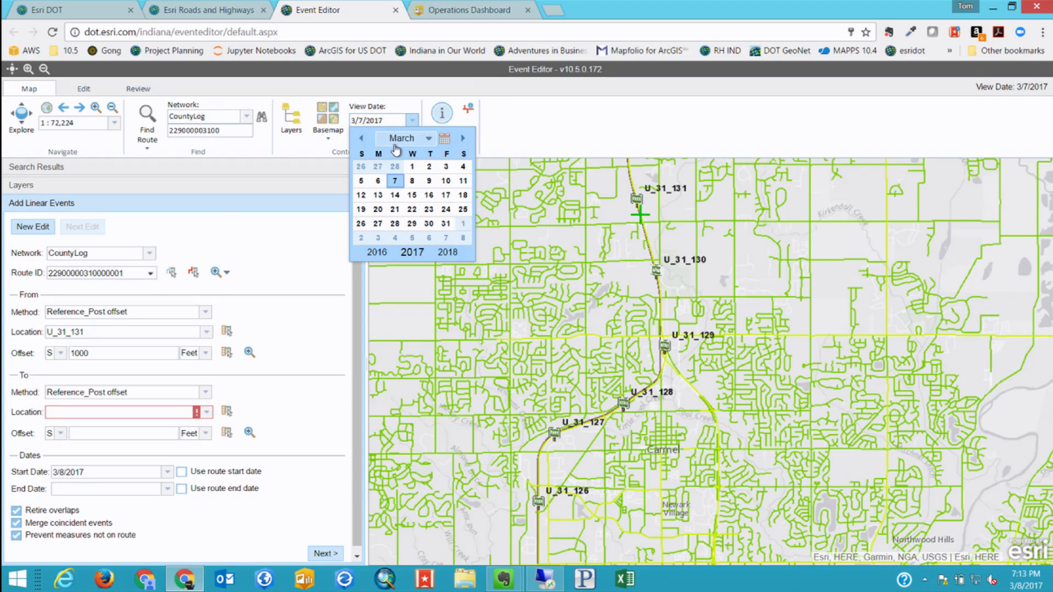
pyautogui.click(411, 182)
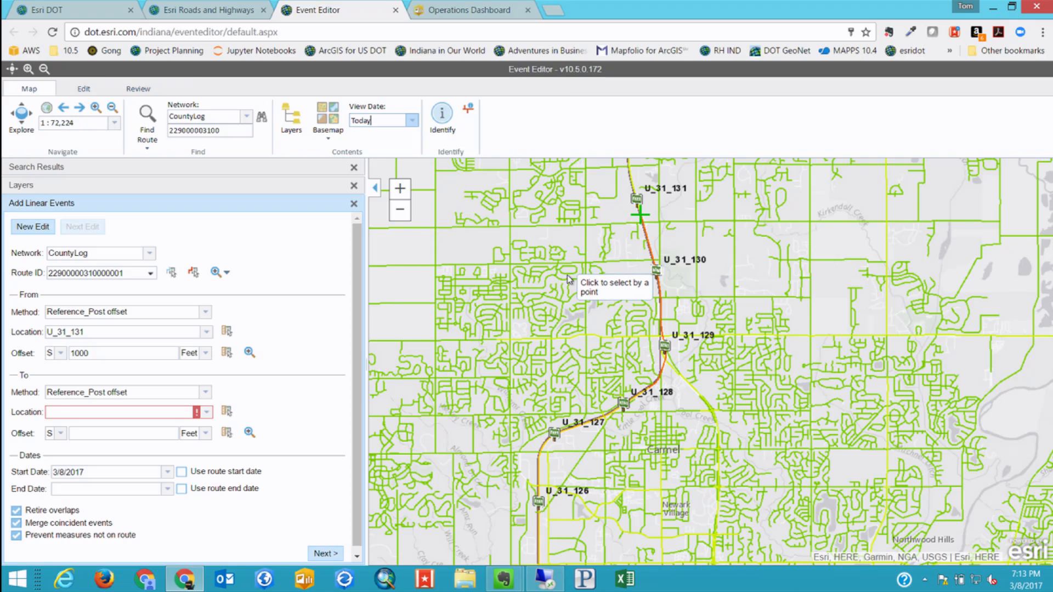
# Create a new attribute set named with the editor's first name and "Edits", on the CountyLog network with Miles units
pyautogui.click(83, 89)
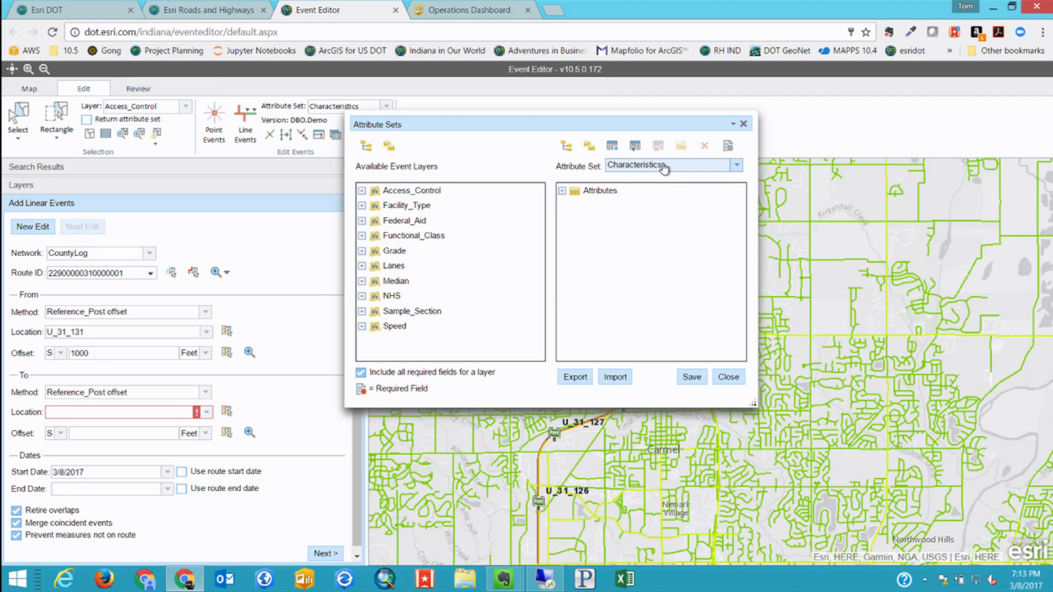
pyautogui.click(664, 166)
pyautogui.click(664, 166)
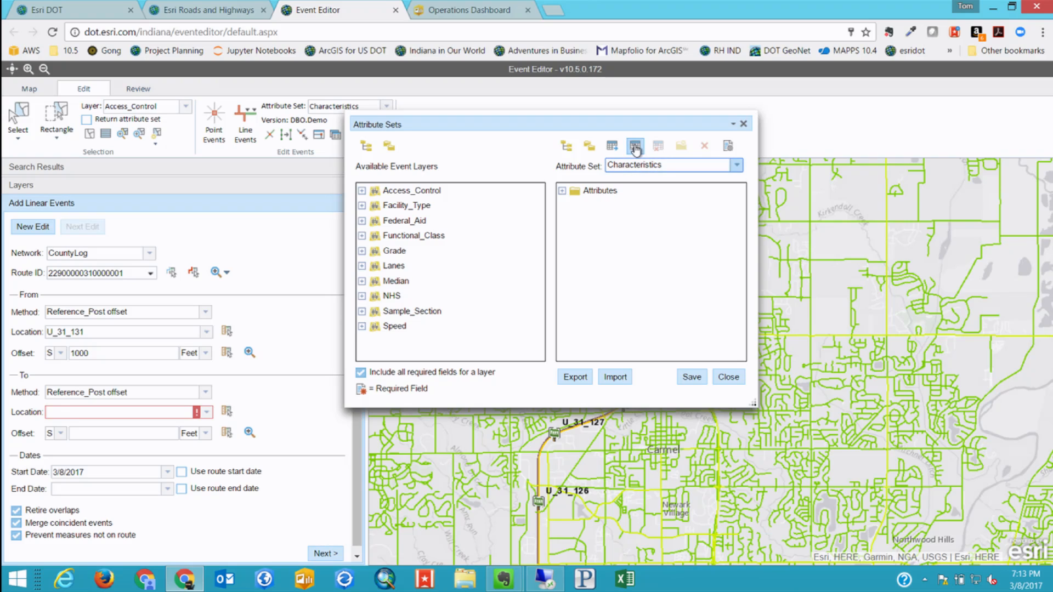
pyautogui.click(635, 147)
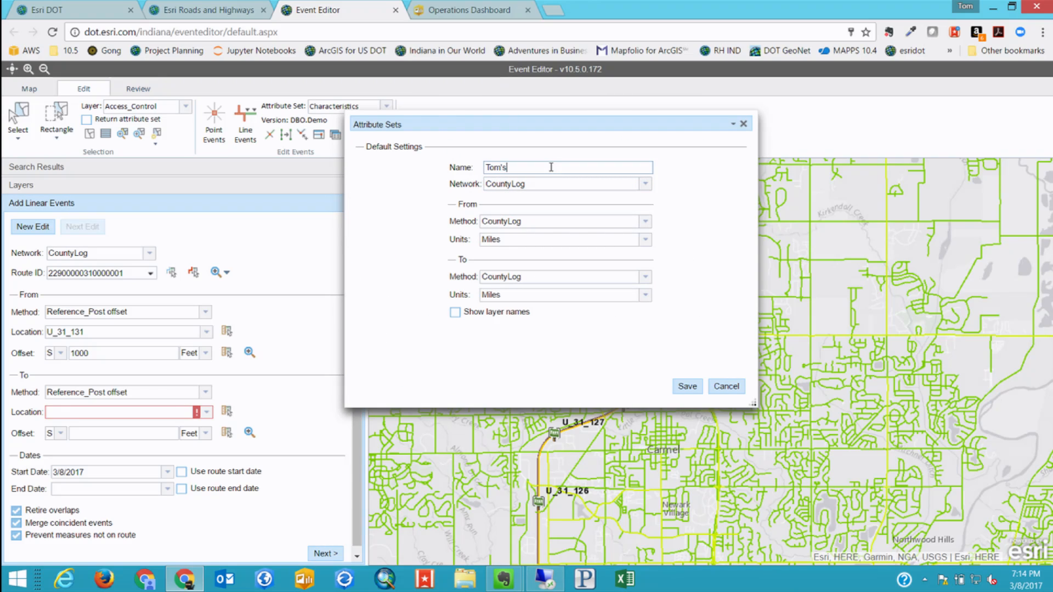
pyautogui.click(687, 386)
# Add the Facility Type field of the Facility_Type layer to the new attribute set in a group named Attributes
pyautogui.doubleClick(406, 205)
pyautogui.moveTo(423, 236); pyautogui.dragTo(654, 264)
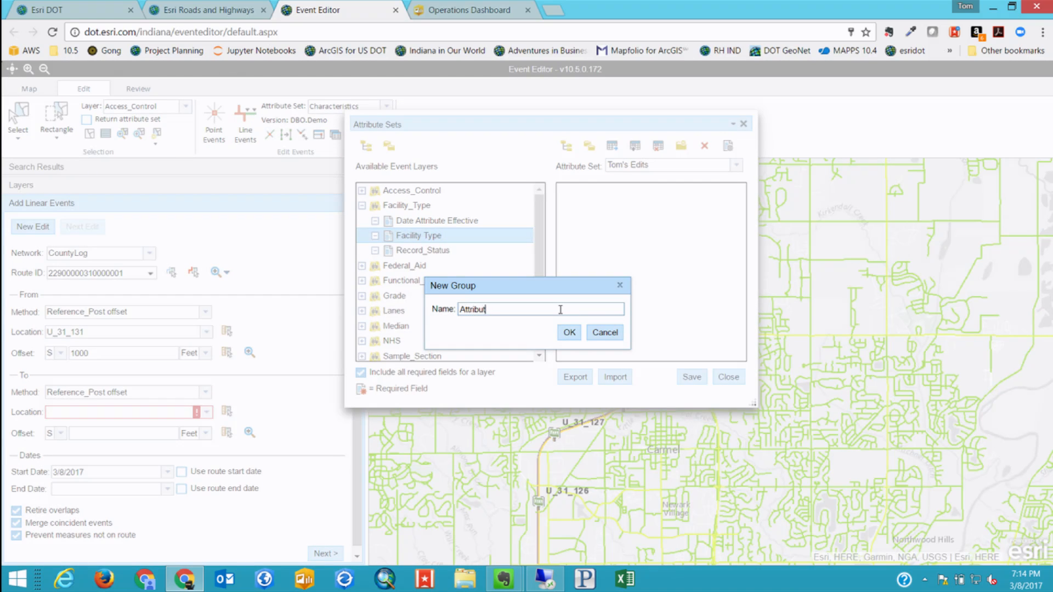
pyautogui.click(568, 332)
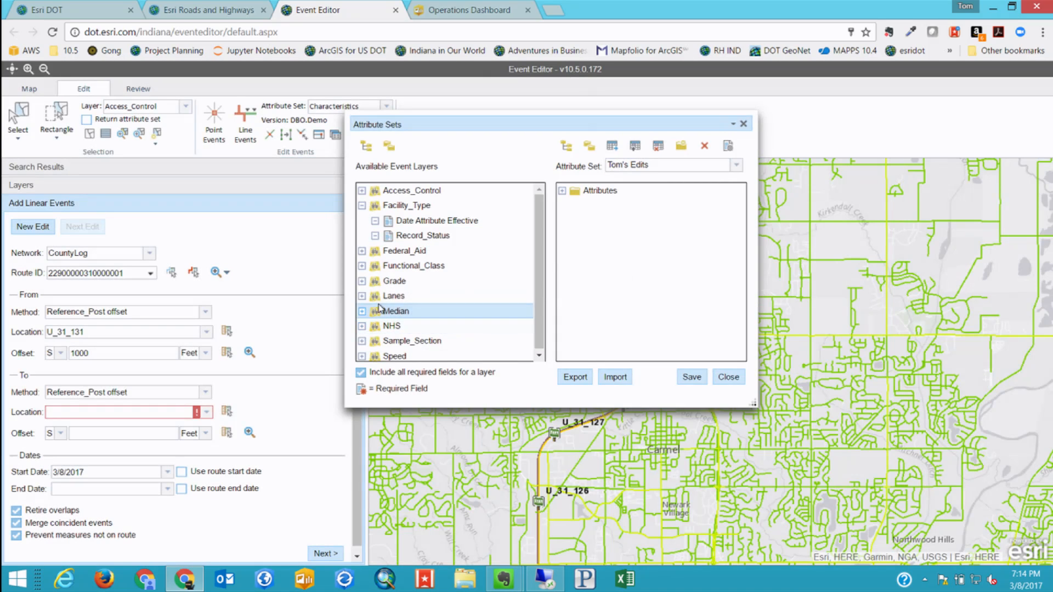
# Add the No_Lanes_I field of Lanes and the Functional Class field of Functional_Class to the attribute set's Attributes group
pyautogui.click(362, 296)
pyautogui.scroll(-3, 365, 299)
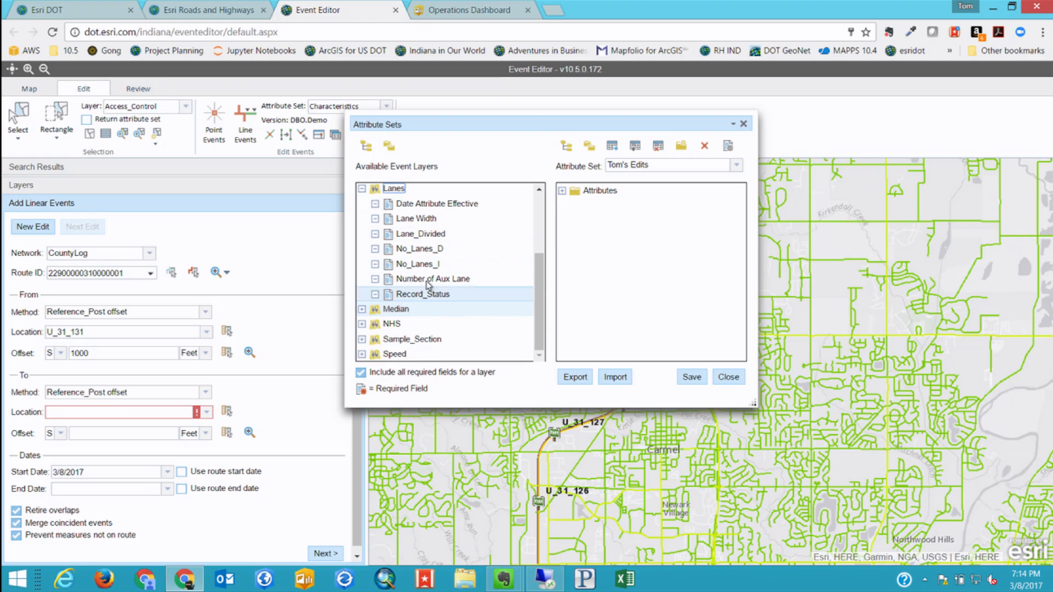
pyautogui.moveTo(422, 269); pyautogui.dragTo(606, 245)
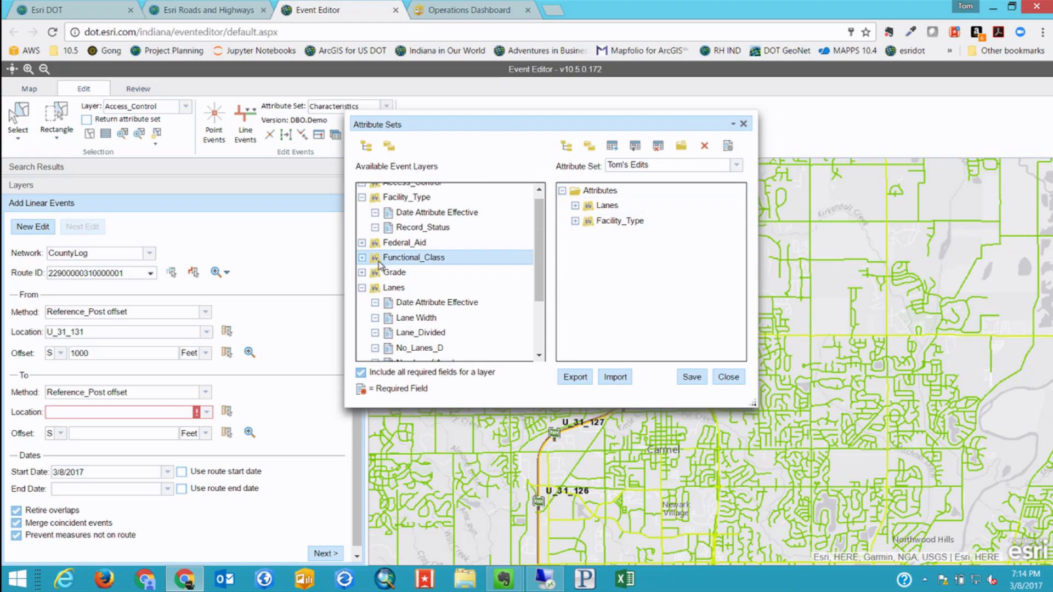
pyautogui.click(362, 258)
pyautogui.moveTo(425, 287); pyautogui.dragTo(592, 200)
# Save the attribute set, close its manager, and advance the linear event form to the new set's attribute values
pyautogui.click(691, 376)
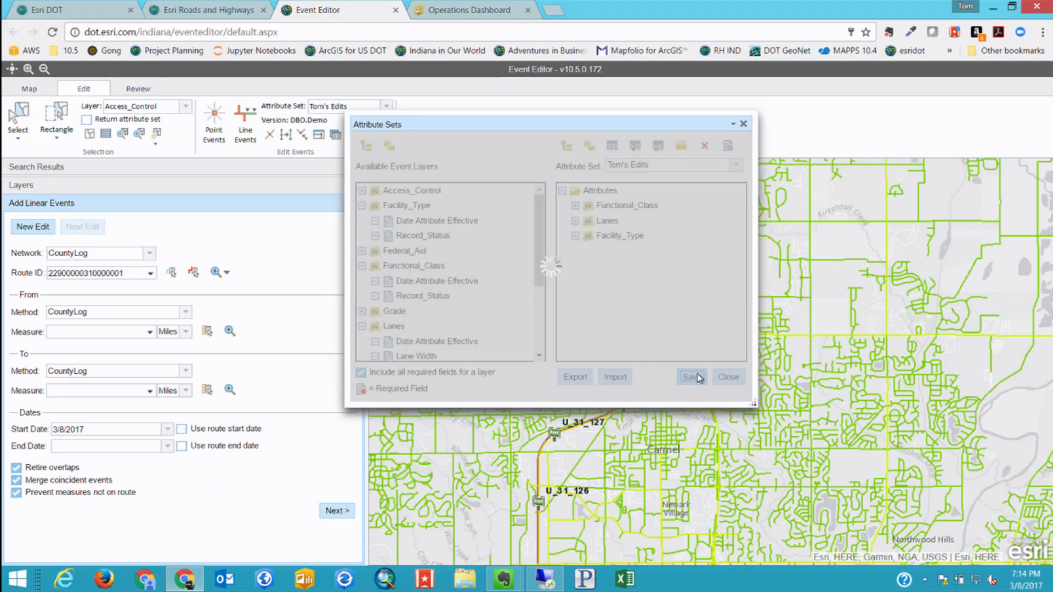
pyautogui.click(728, 377)
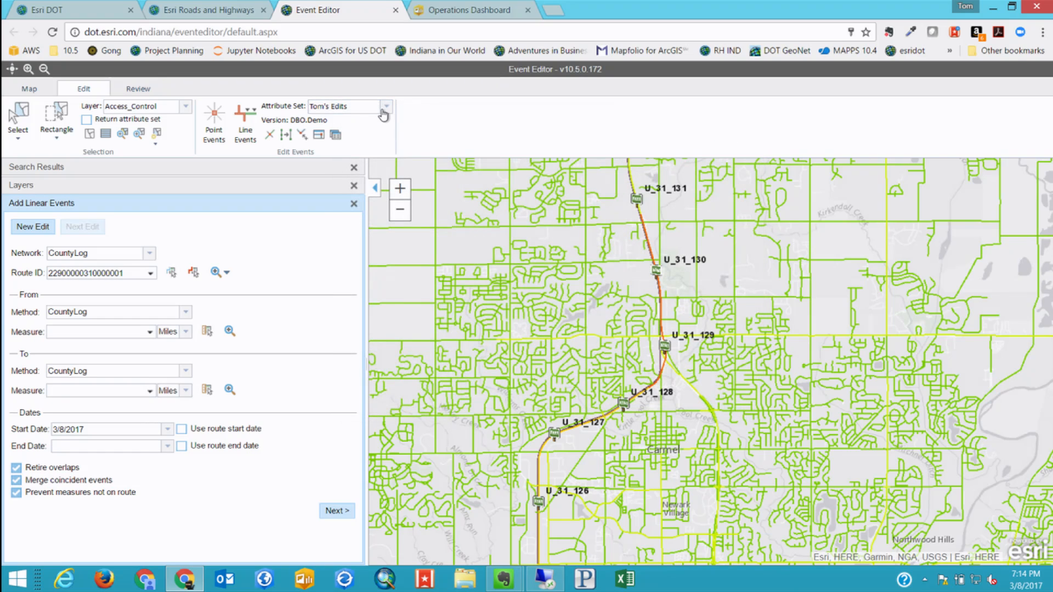
pyautogui.click(339, 511)
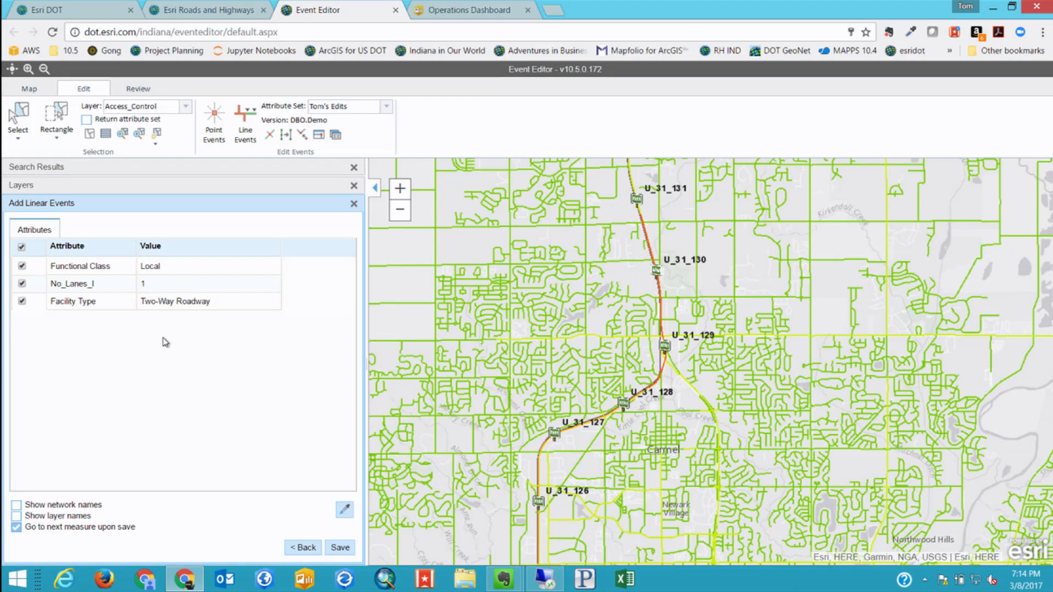
# Change the map's find mode from route to address
pyautogui.click(29, 89)
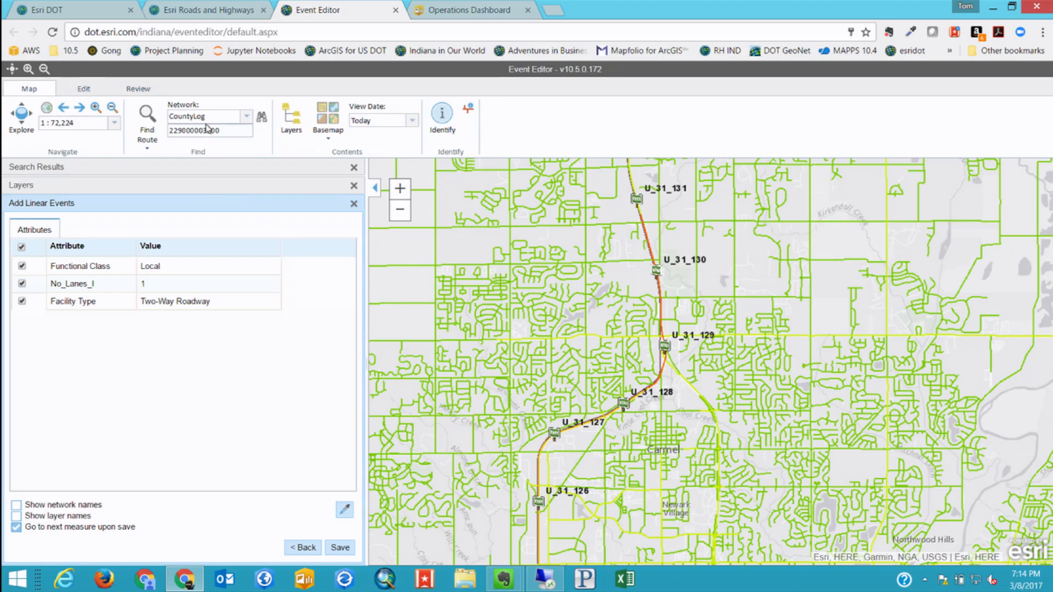
pyautogui.click(145, 148)
pyautogui.click(165, 167)
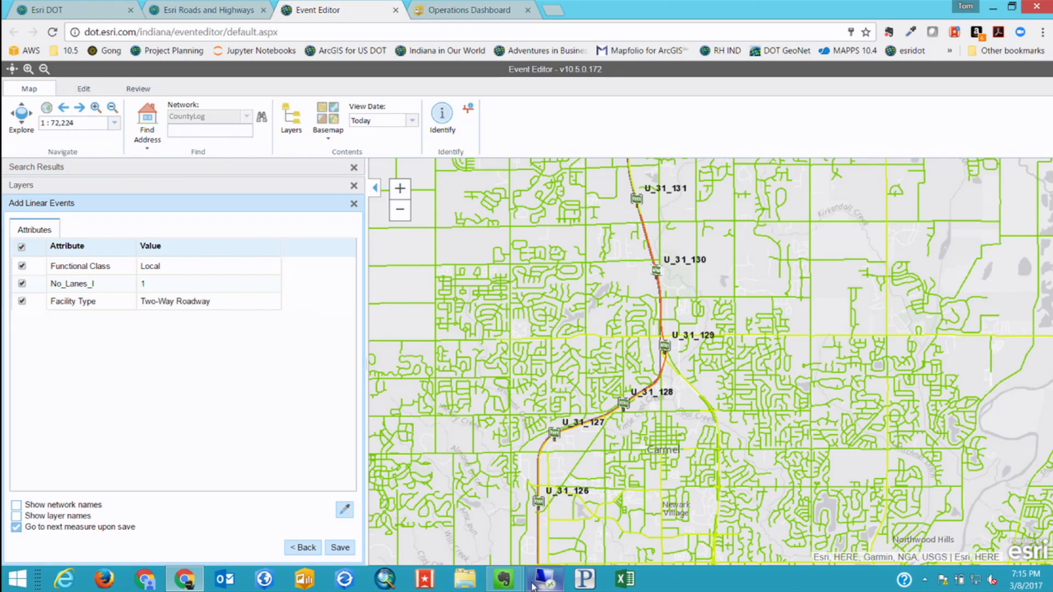
# Switch to the Evernote note "Adding LRS to your GIS" and copy the search text "Grand Park, Westfield"
pyautogui.moveTo(503, 578)
pyautogui.click(565, 493)
pyautogui.scroll(-4, 384, 299)
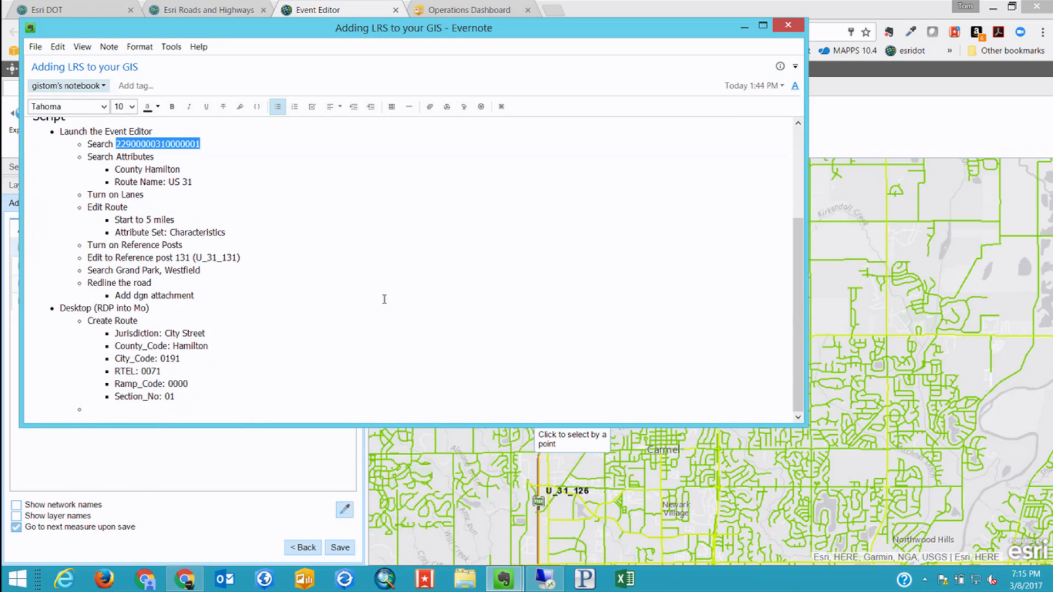
pyautogui.moveTo(116, 271); pyautogui.dragTo(205, 268)
pyautogui.hotkey('ctrl', 'c')
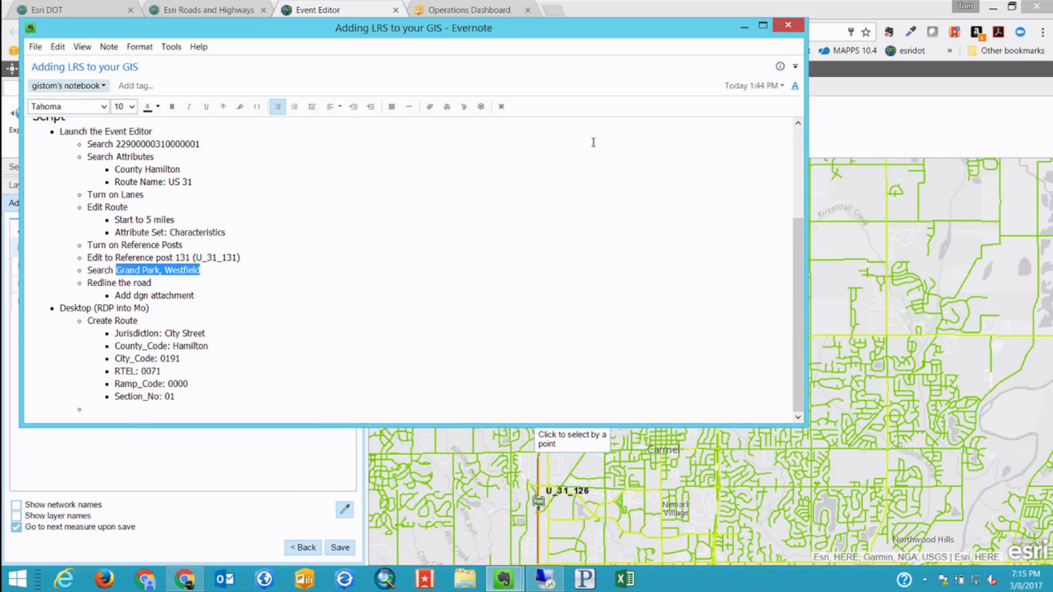
# Return to Event Editor, search for the address "Grand Park, Westfield", and go to the Grand Park result on the map
pyautogui.click(744, 26)
pyautogui.click(192, 129)
pyautogui.hotkey('ctrl', 'v')
pyautogui.press('Return')
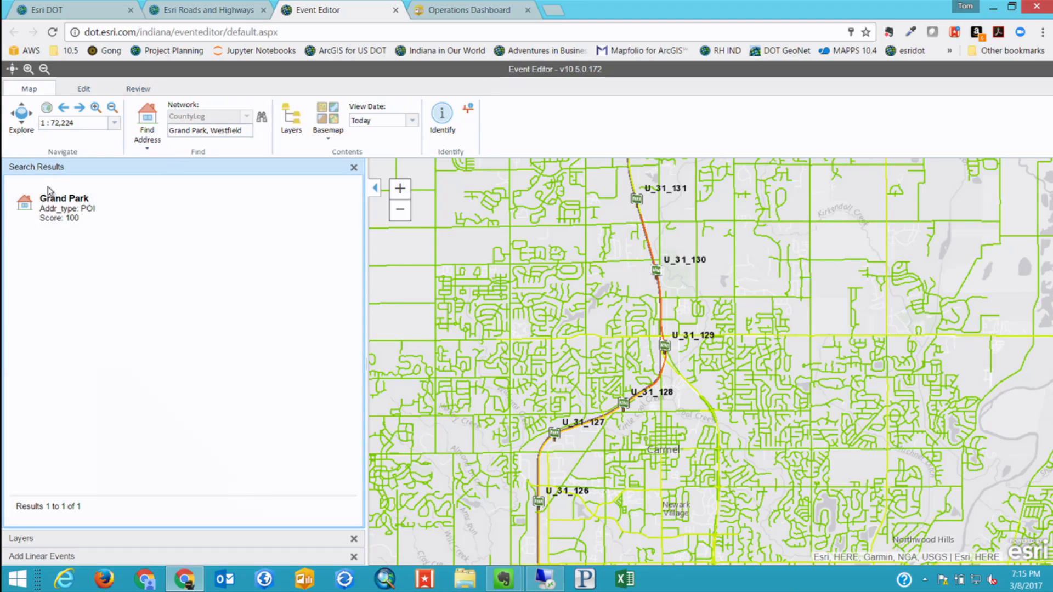
pyautogui.click(61, 218)
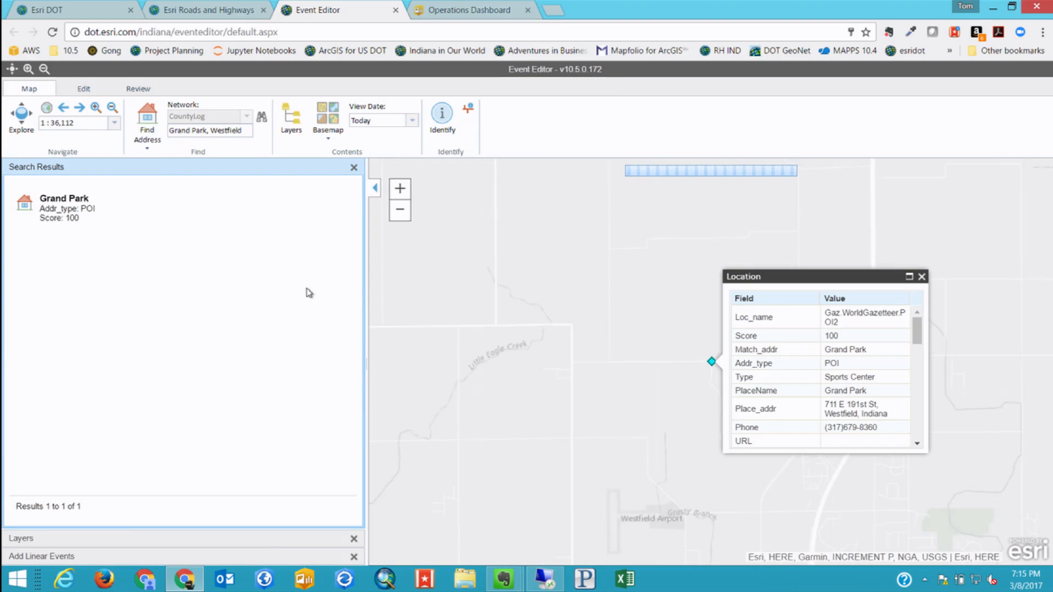
pyautogui.click(922, 277)
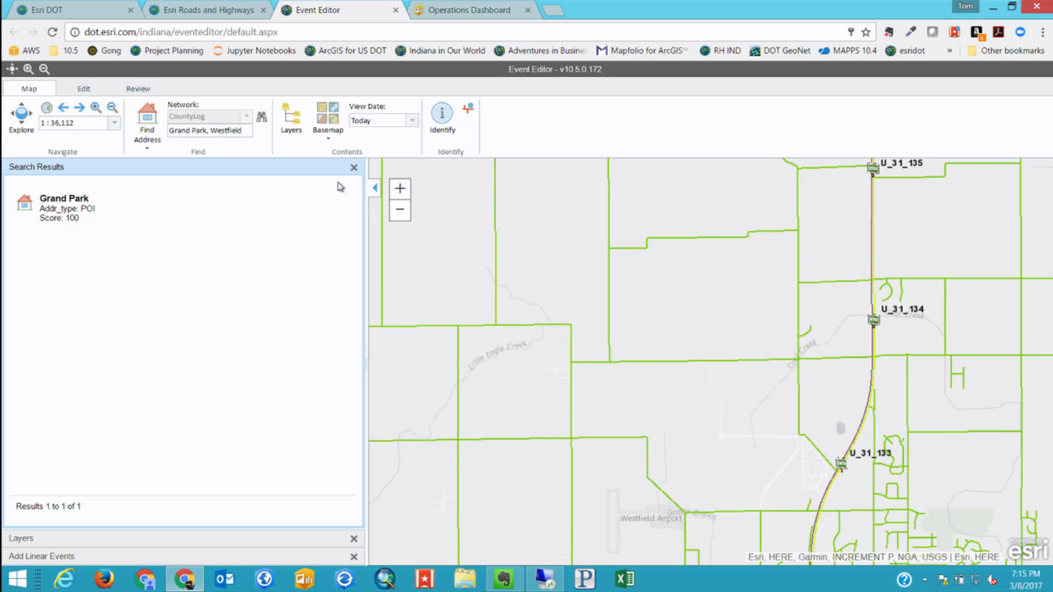
# Change the basemap to Imagery with Labels and inspect the new road southeast of Grand Park
pyautogui.click(329, 136)
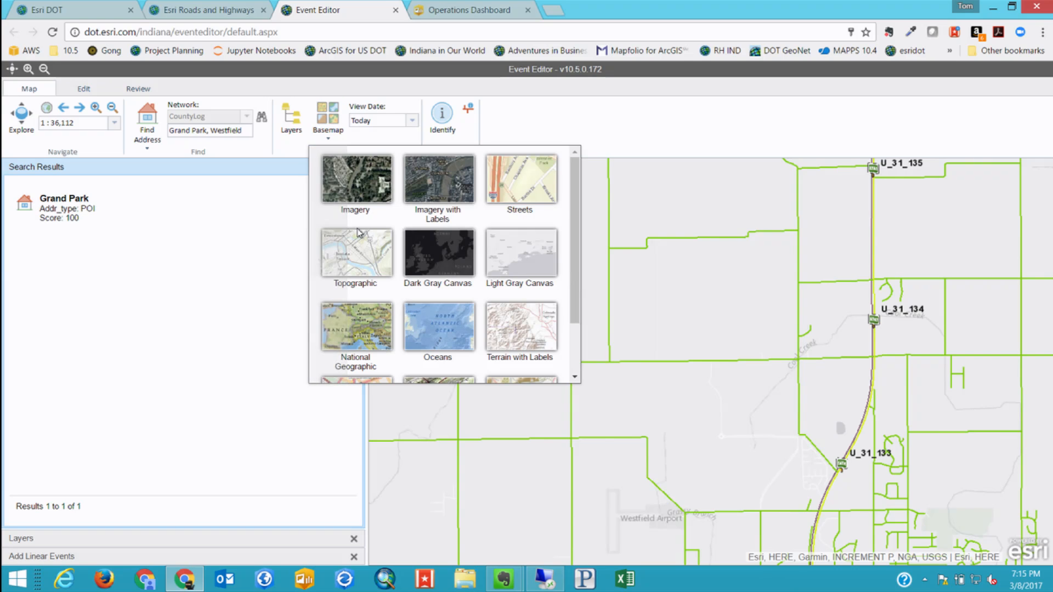
pyautogui.click(437, 184)
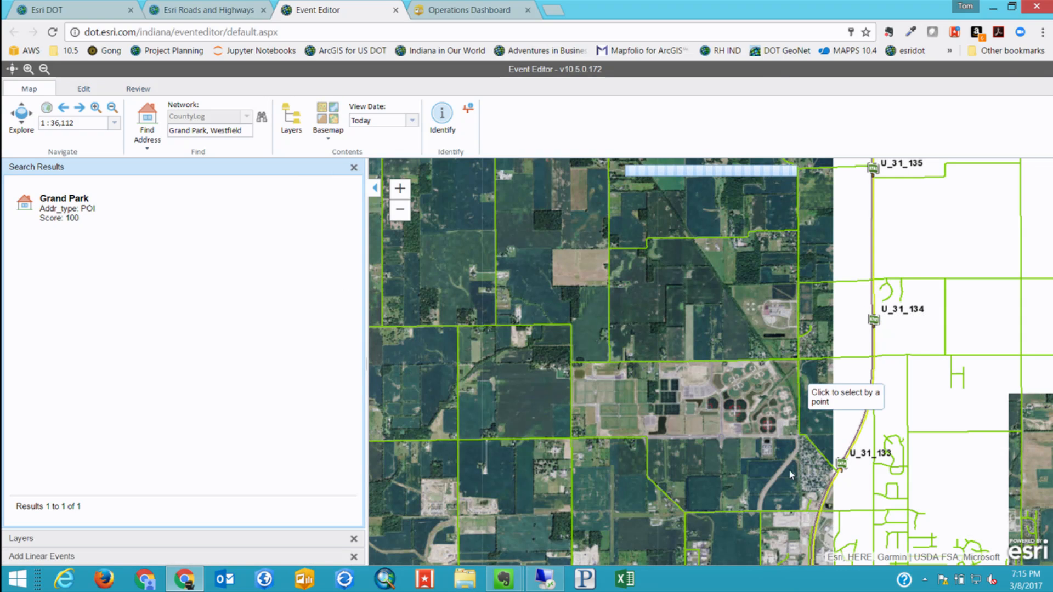
pyautogui.moveTo(784, 471); pyautogui.dragTo(708, 433)
pyautogui.scroll(1, 707, 433)
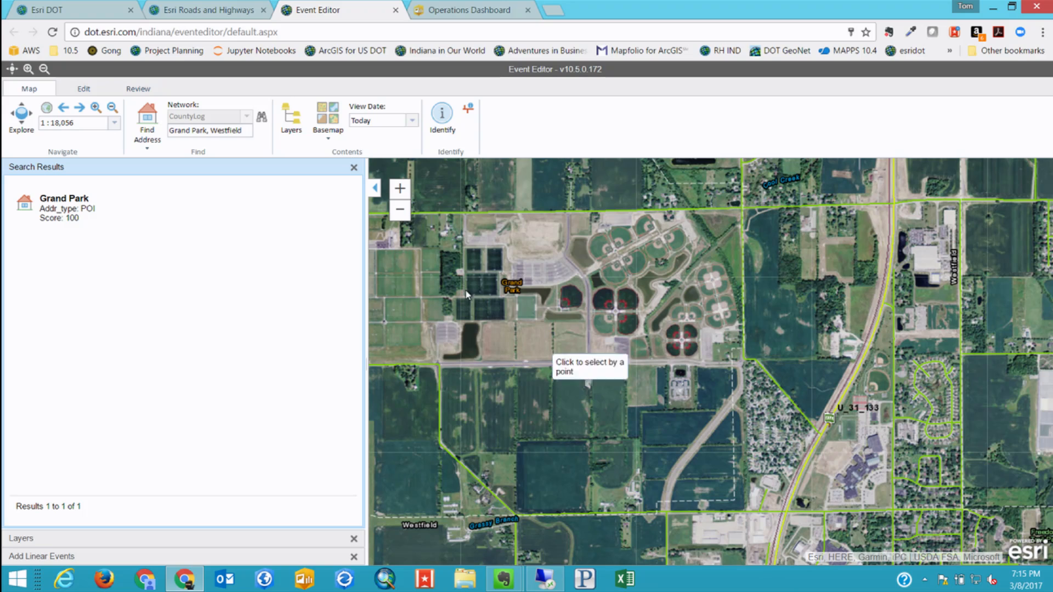
# Draw a redline along the new road southeast of Grand Park, from its southern end north to the road bordering the park
pyautogui.click(138, 89)
pyautogui.click(278, 119)
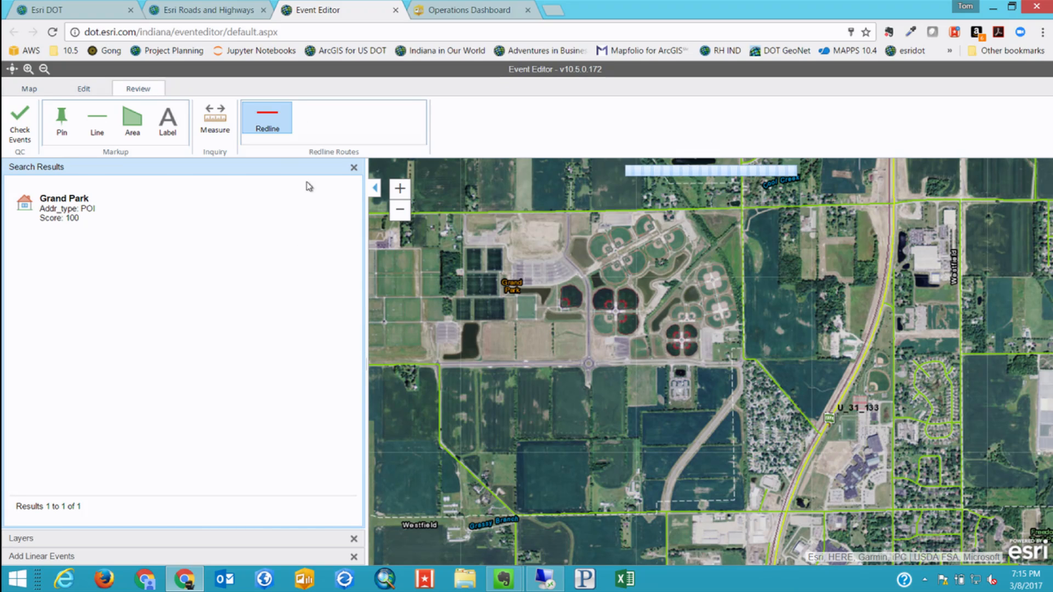
pyautogui.click(669, 514)
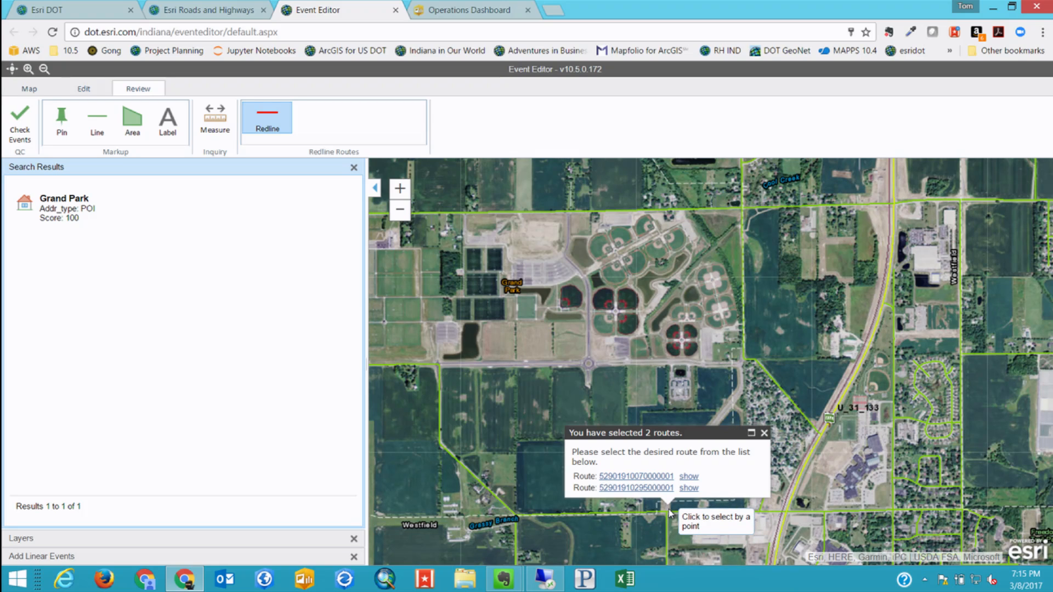
pyautogui.click(764, 432)
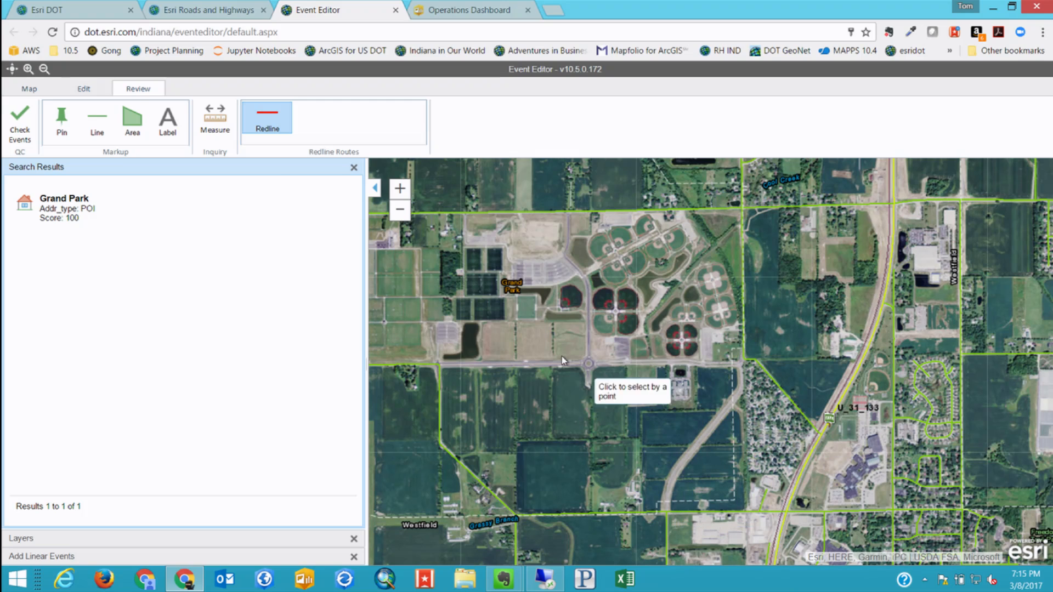
pyautogui.click(269, 121)
pyautogui.click(269, 121)
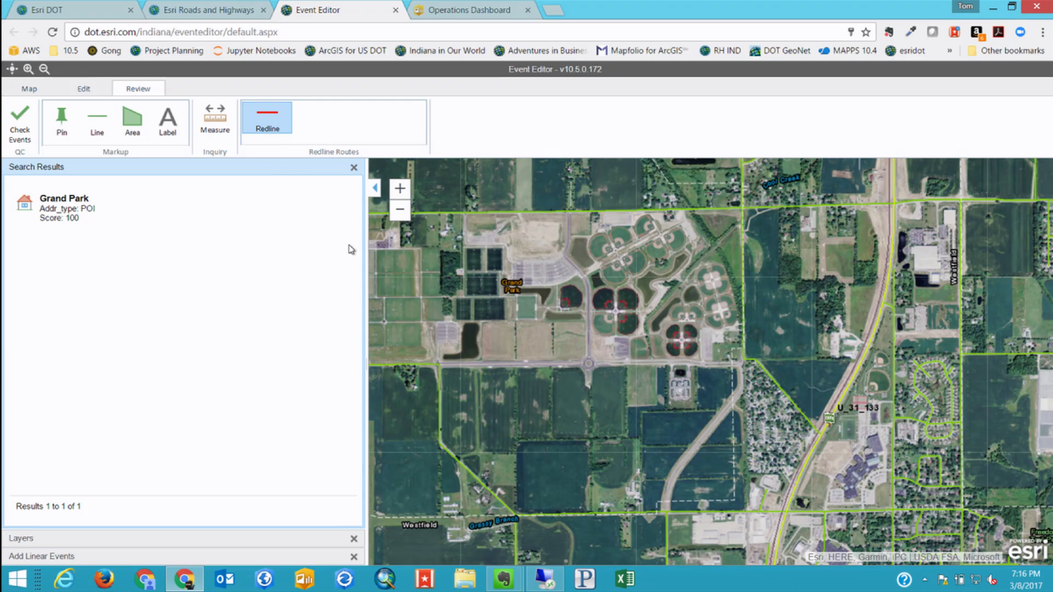
pyautogui.click(659, 503)
pyautogui.click(681, 465)
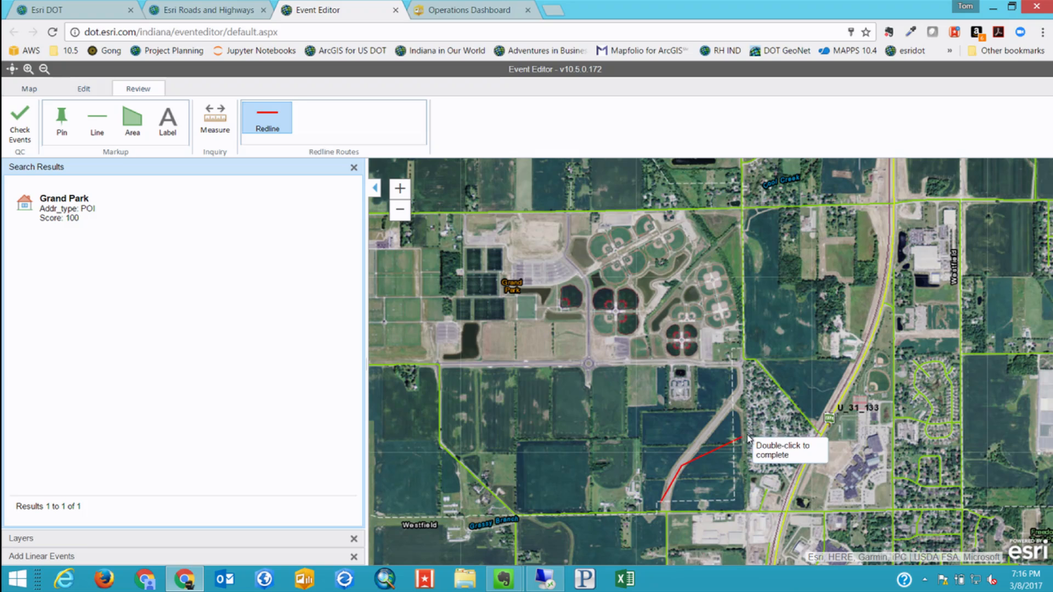
pyautogui.click(733, 411)
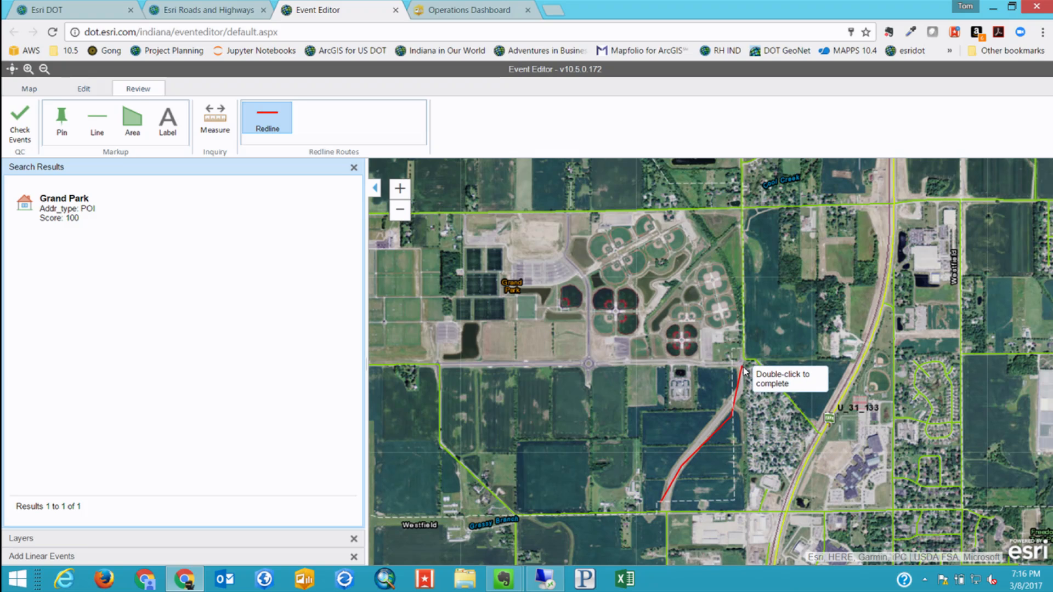
pyautogui.doubleClick(746, 387)
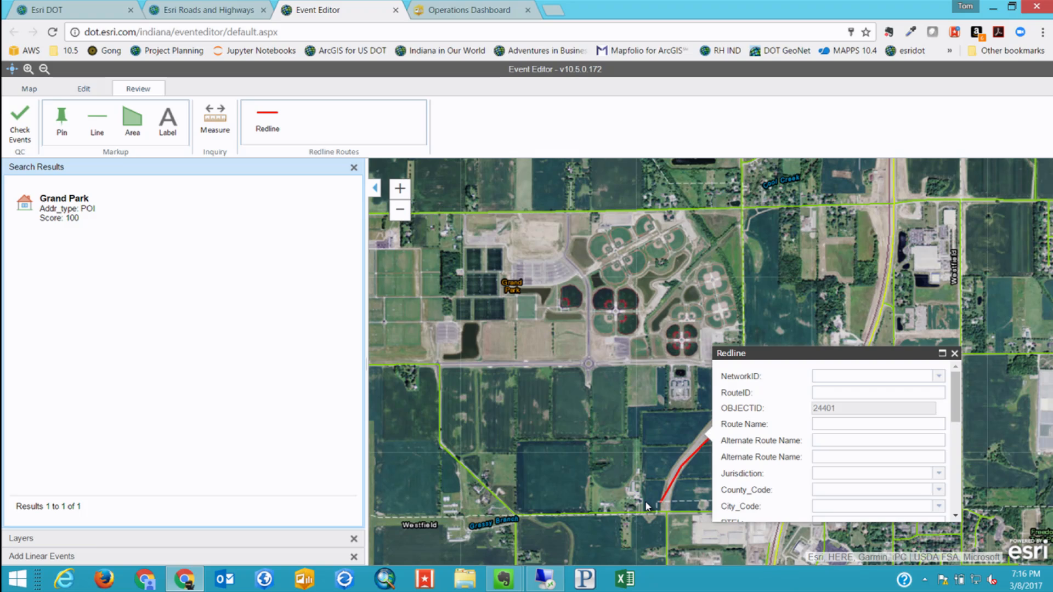
# Set the redline's NetworkID to CountyLog
pyautogui.click(940, 377)
pyautogui.click(940, 378)
pyautogui.click(939, 378)
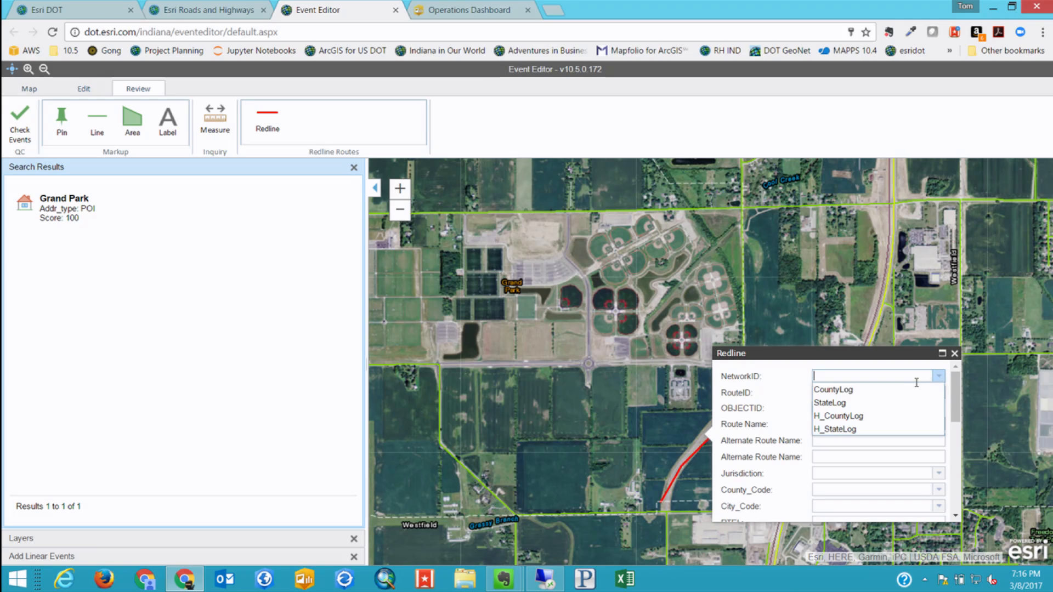
pyautogui.click(884, 390)
# Set the redline's activity type to Create Route and its effective date to 3/1/2017
pyautogui.moveTo(953, 400); pyautogui.dragTo(950, 496)
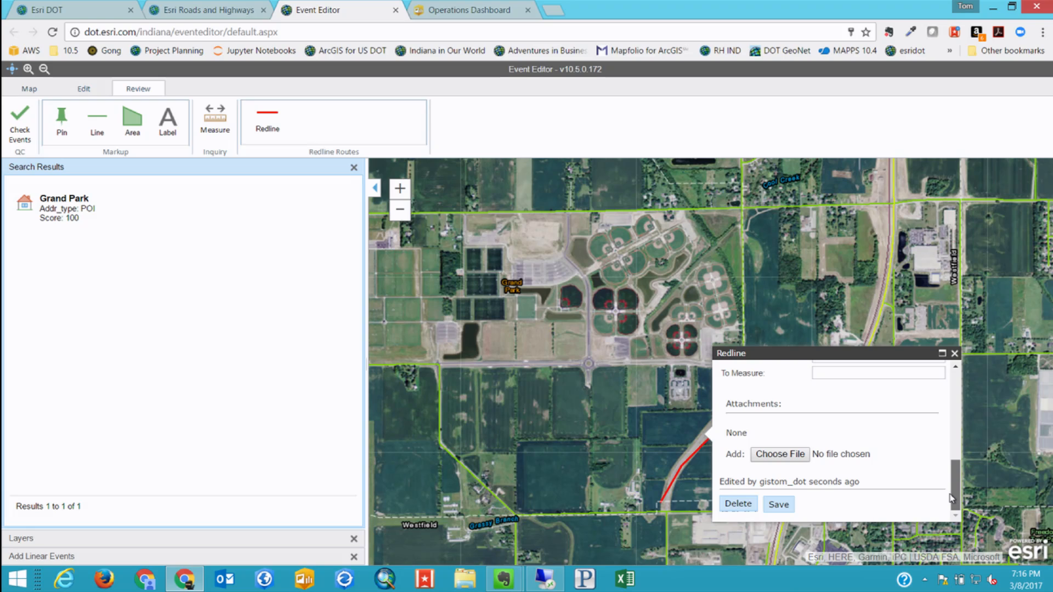
pyautogui.moveTo(950, 498); pyautogui.dragTo(951, 481)
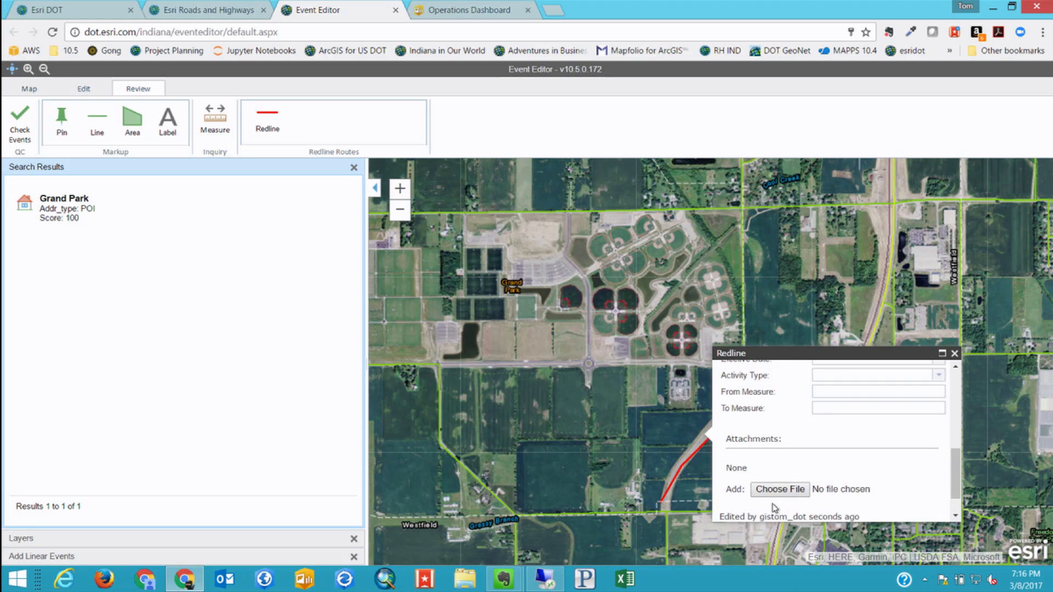
pyautogui.click(938, 376)
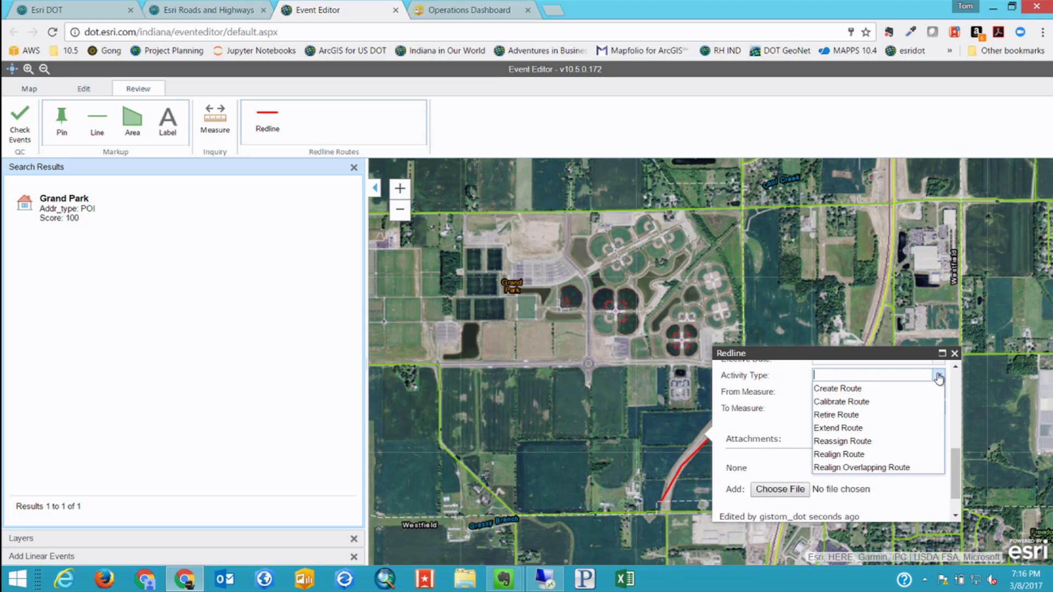
pyautogui.click(880, 389)
pyautogui.moveTo(955, 467); pyautogui.dragTo(955, 447)
pyautogui.click(938, 429)
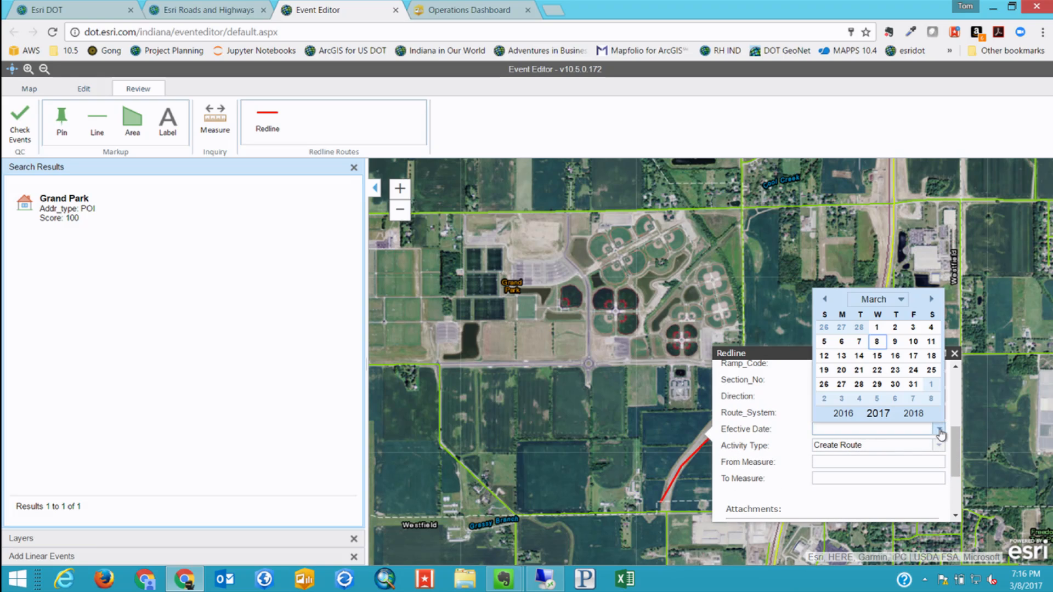
pyautogui.click(876, 331)
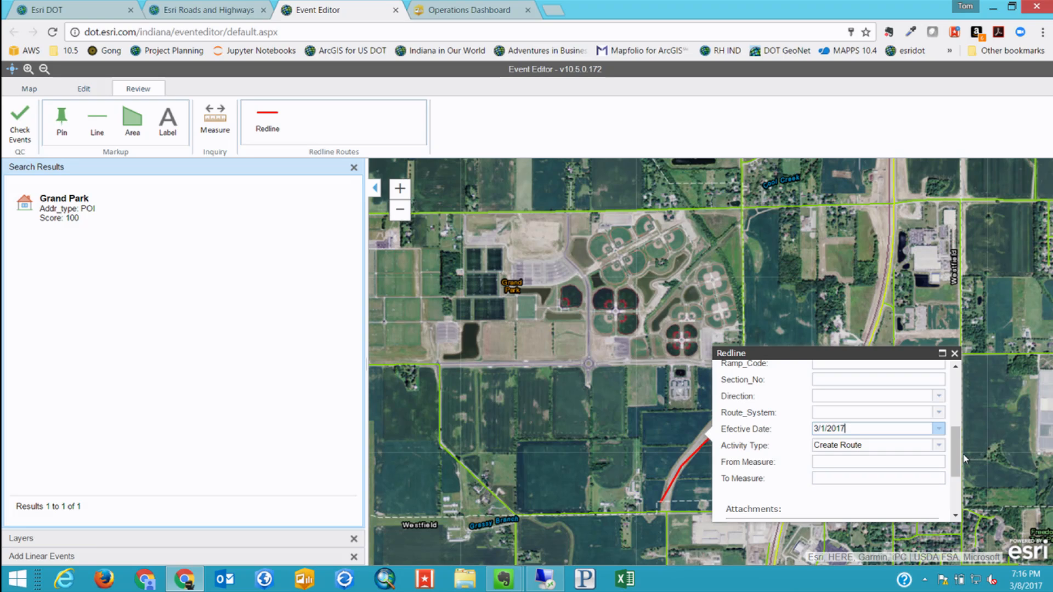
# Attach GrandPark.zip from the INDOT CAD folder to the redline and save it
pyautogui.scroll(-3, 955, 465)
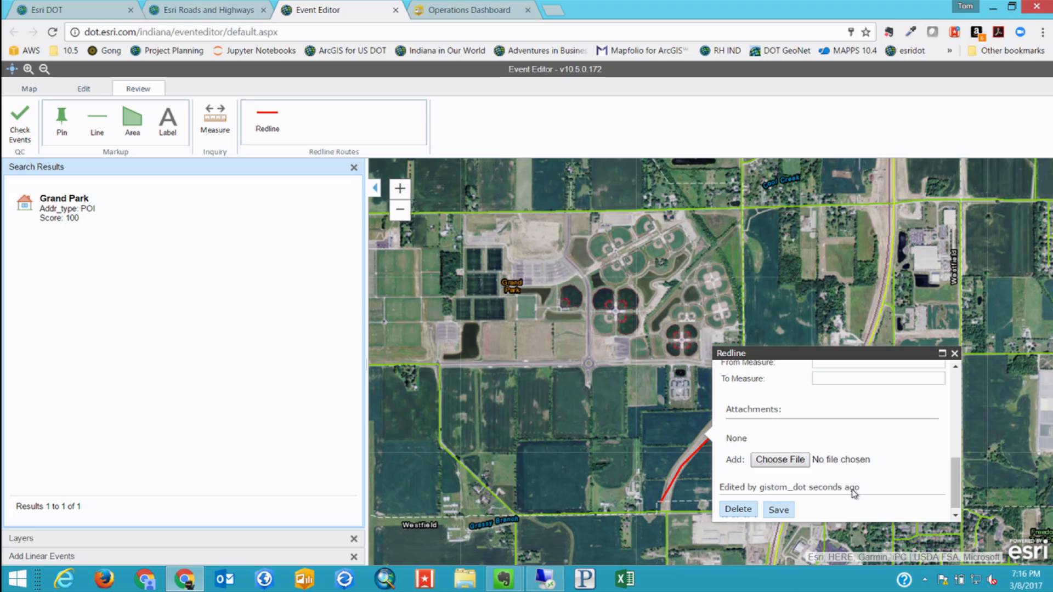
pyautogui.click(791, 461)
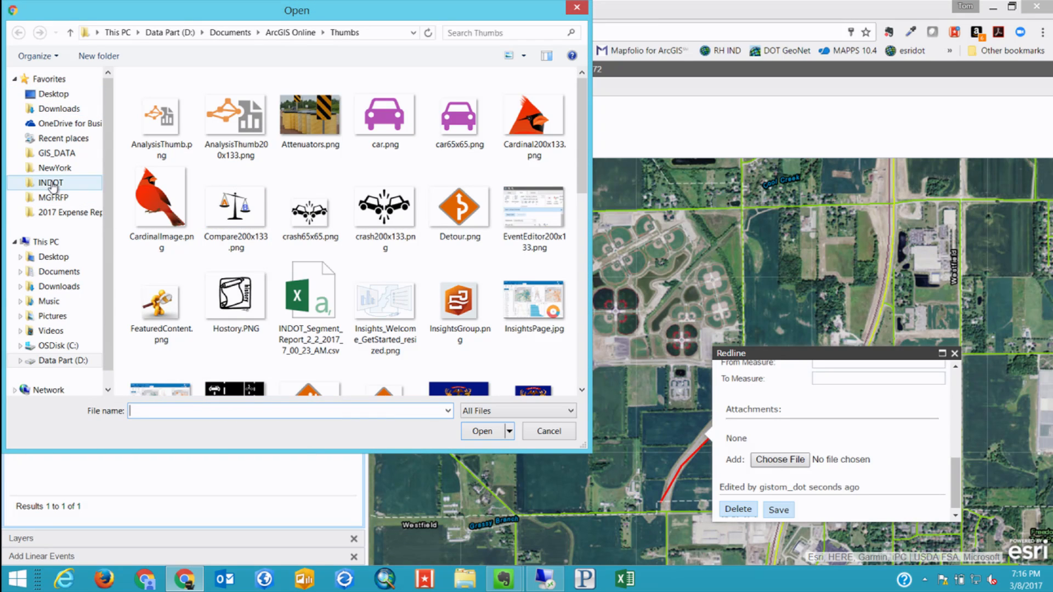
pyautogui.click(53, 186)
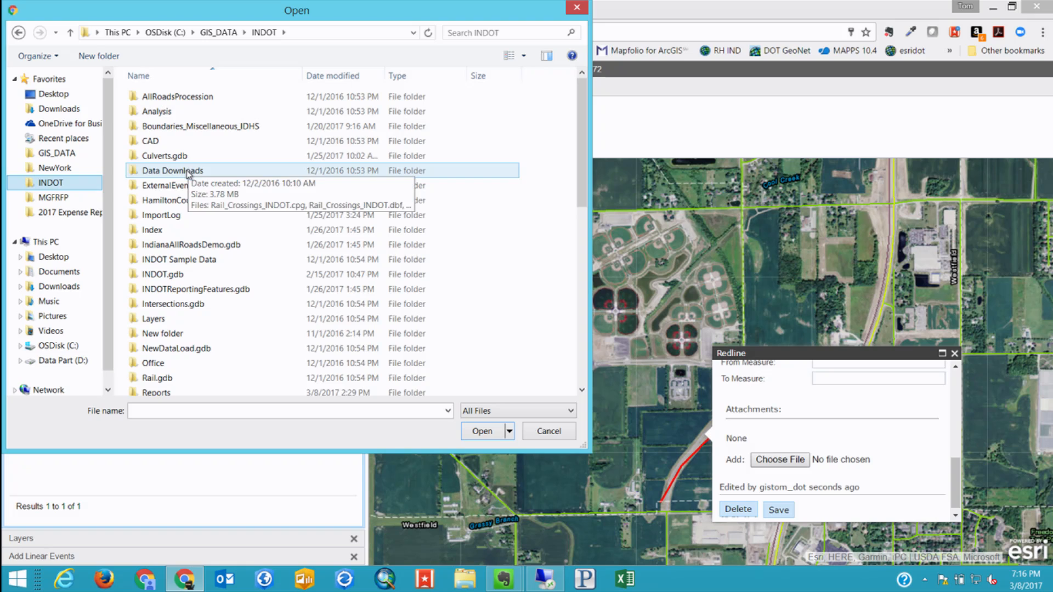
pyautogui.doubleClick(149, 141)
pyautogui.doubleClick(164, 143)
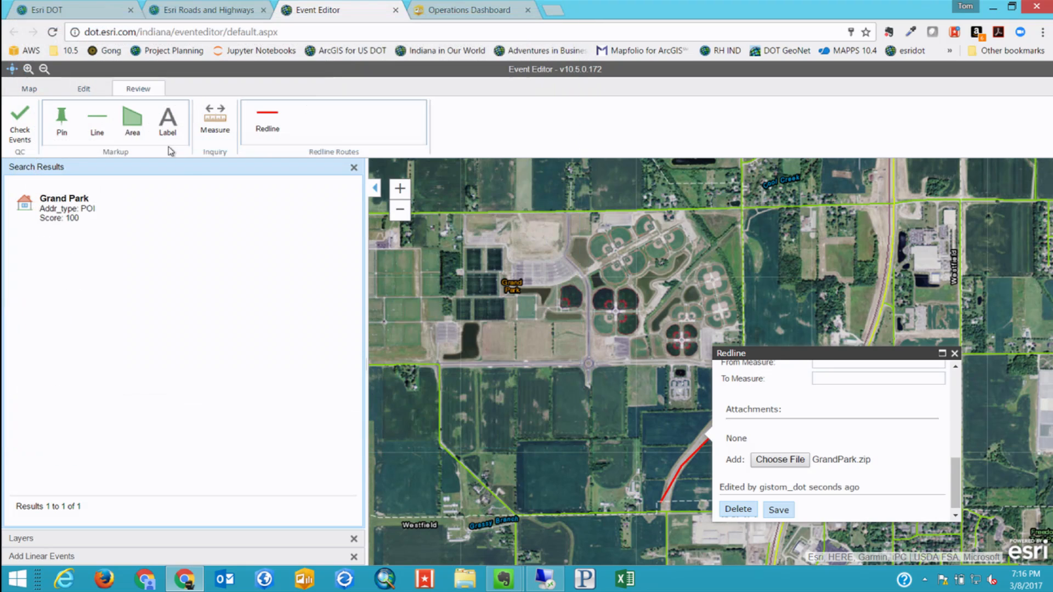
pyautogui.scroll(-1, 963, 468)
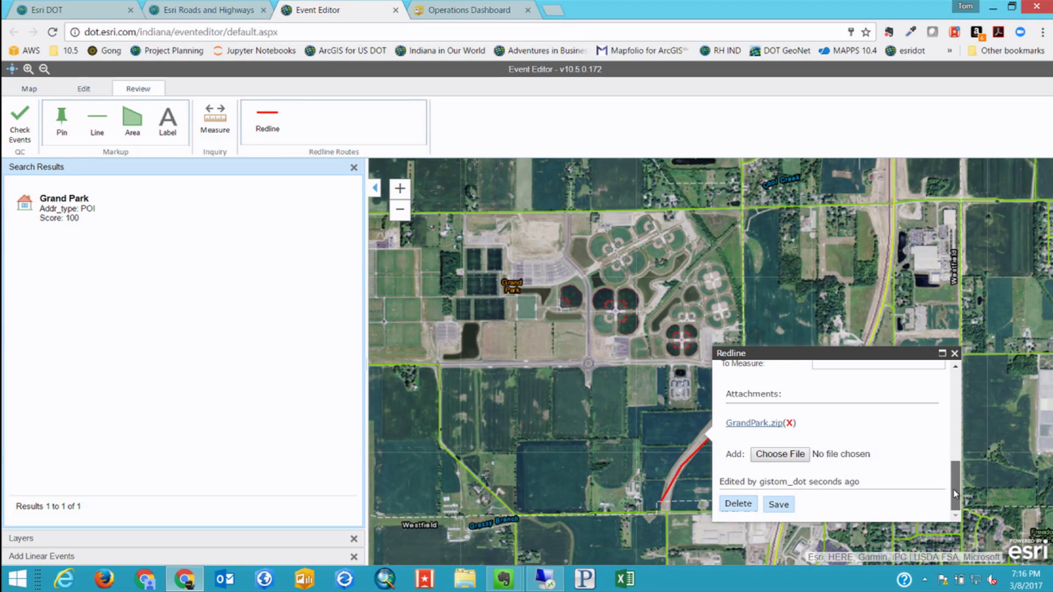
pyautogui.click(780, 506)
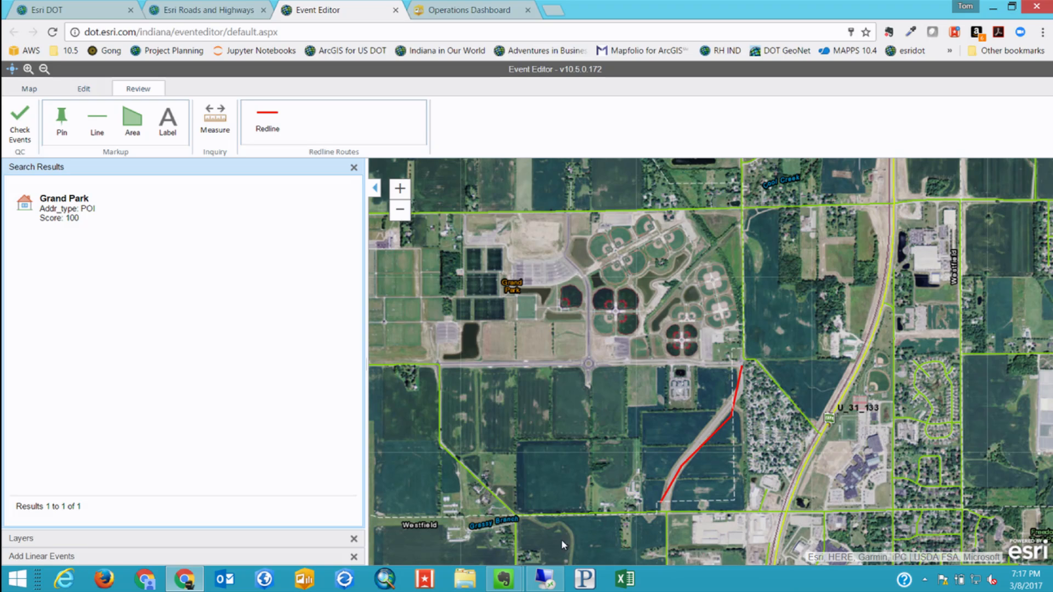
# Switch to the ArcMap remote desktop session and swap the World Imagery basemap for World_Street_Map
pyautogui.moveTo(557, 582)
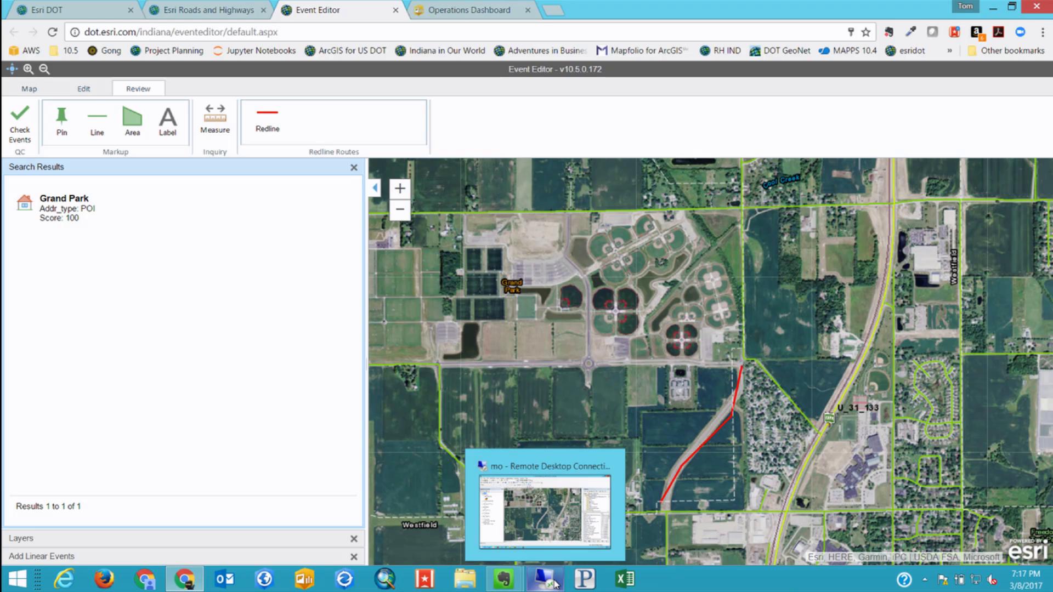
pyautogui.click(589, 493)
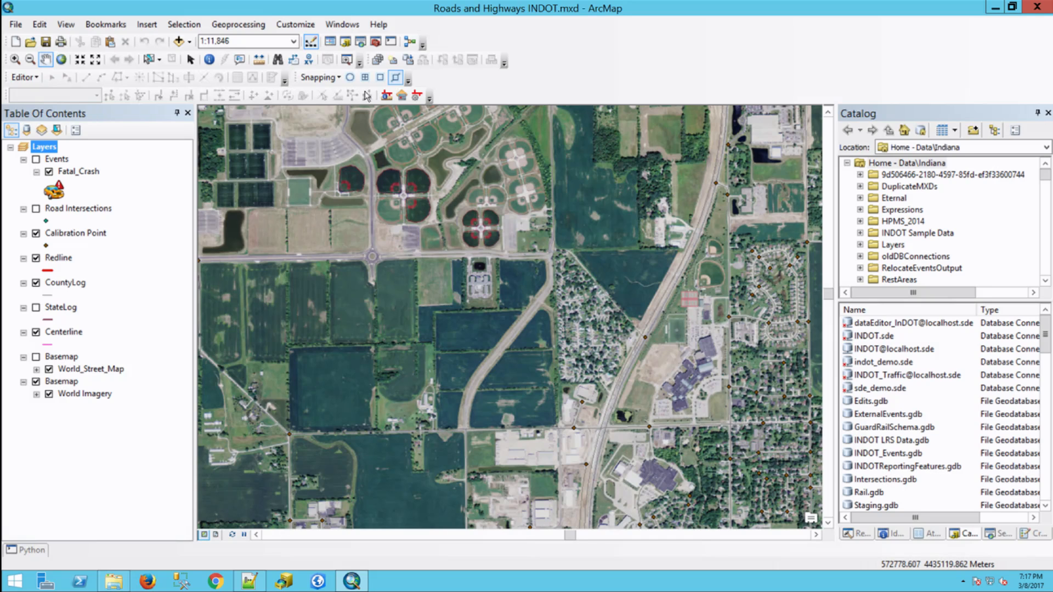
pyautogui.click(408, 60)
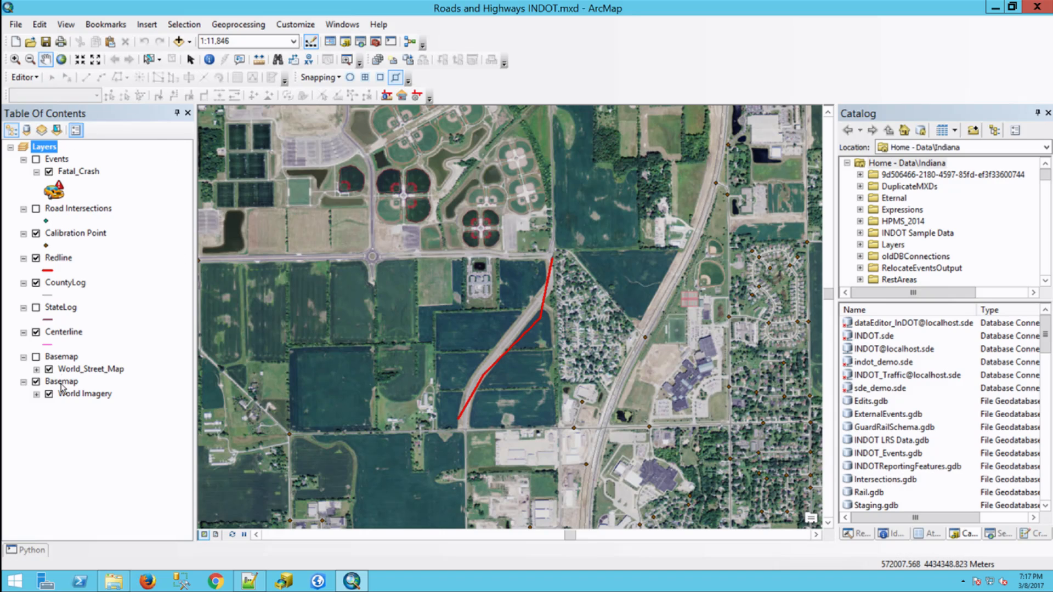
pyautogui.click(36, 357)
pyautogui.click(36, 382)
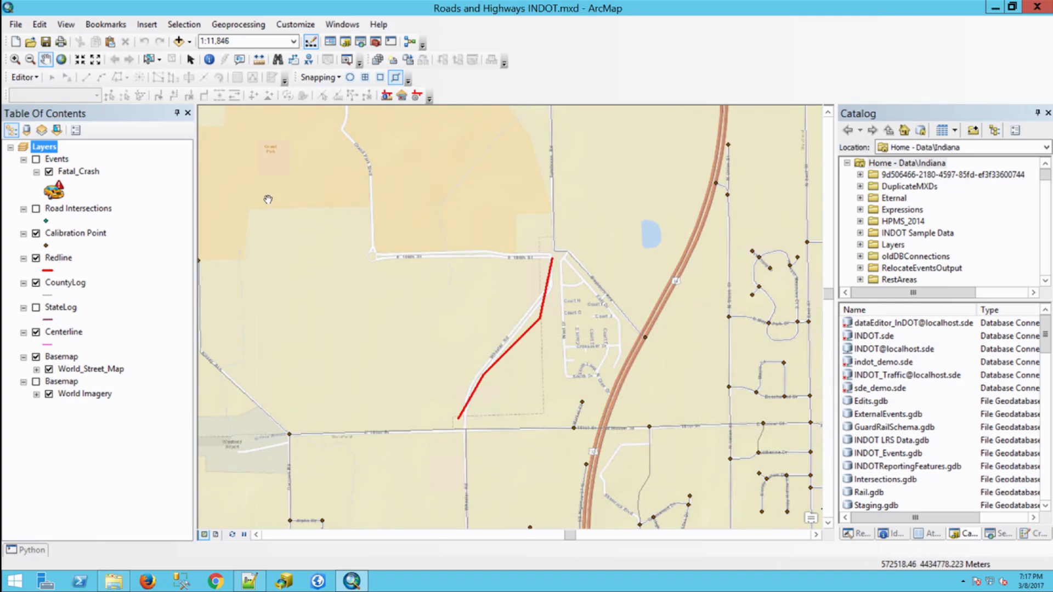
# Identify the new redline southeast of Grand Park and review its activity type, network, effective date and editor tracking attributes
pyautogui.click(209, 60)
pyautogui.click(539, 320)
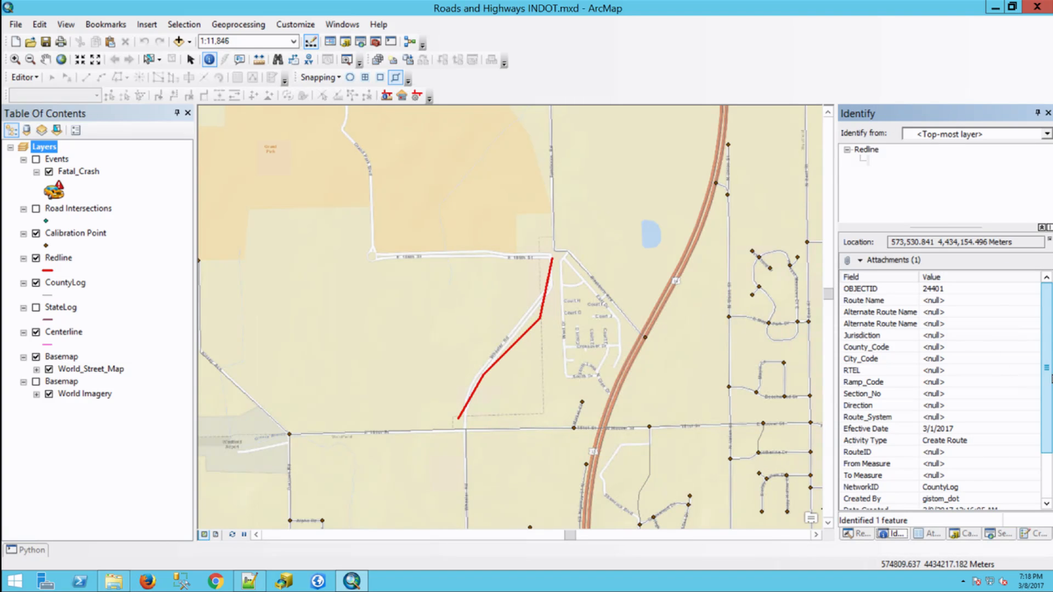
pyautogui.moveTo(1046, 372); pyautogui.dragTo(1046, 405)
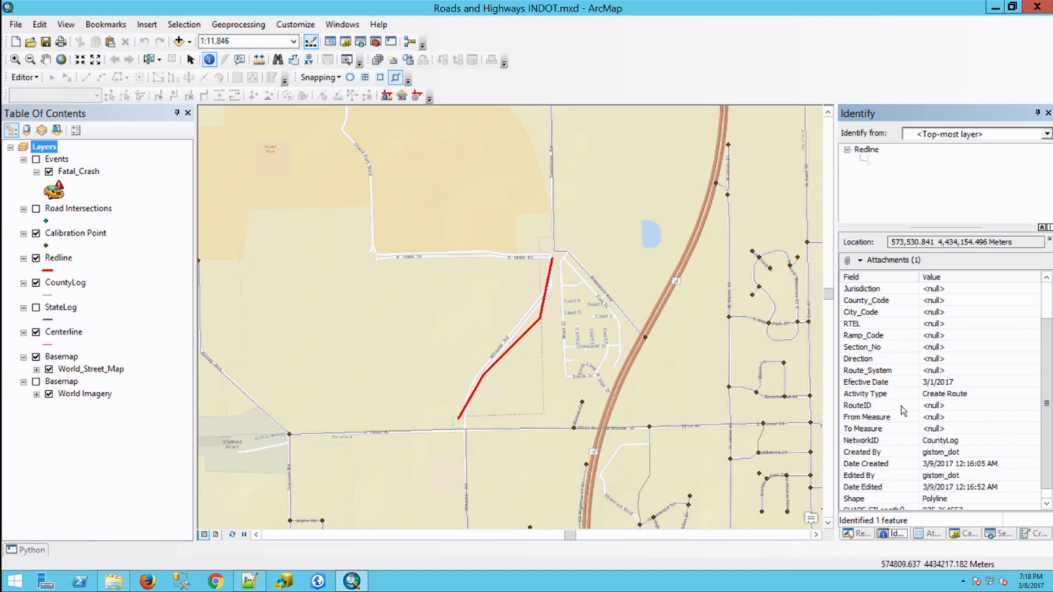
pyautogui.click(879, 395)
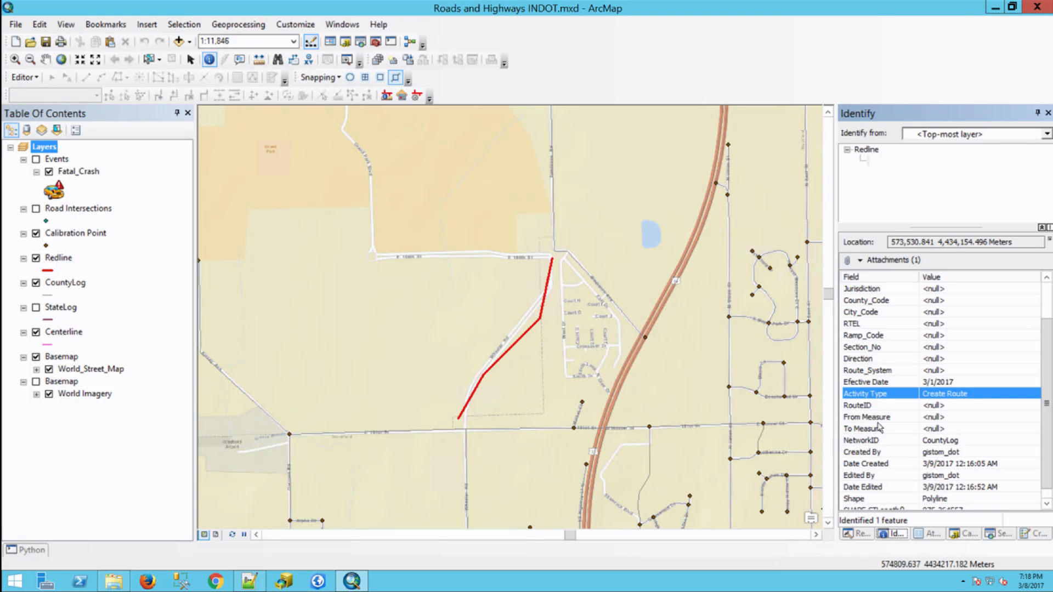
pyautogui.scroll(-1, 896, 439)
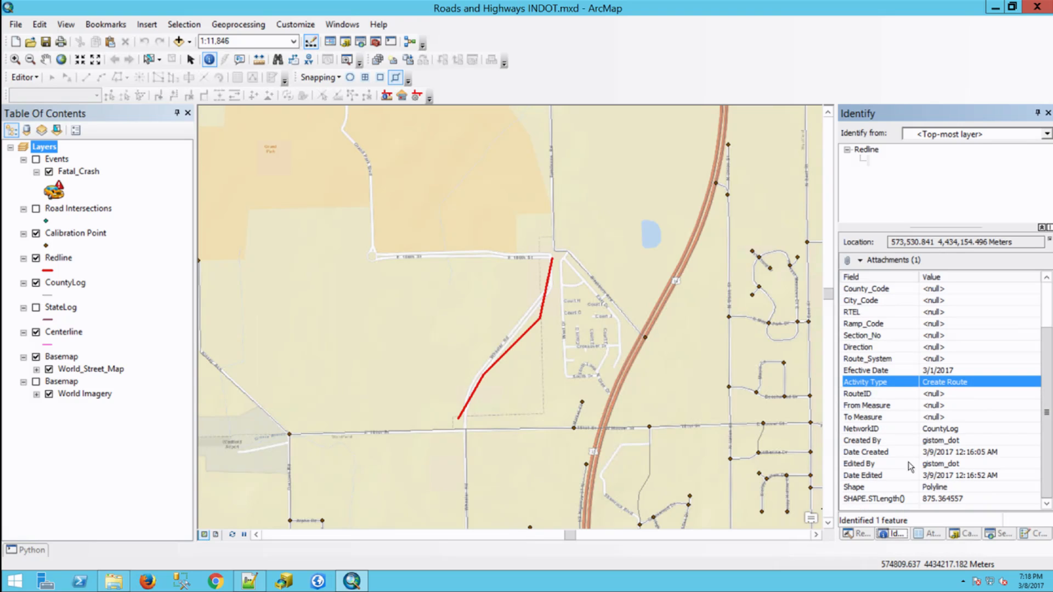
pyautogui.click(883, 443)
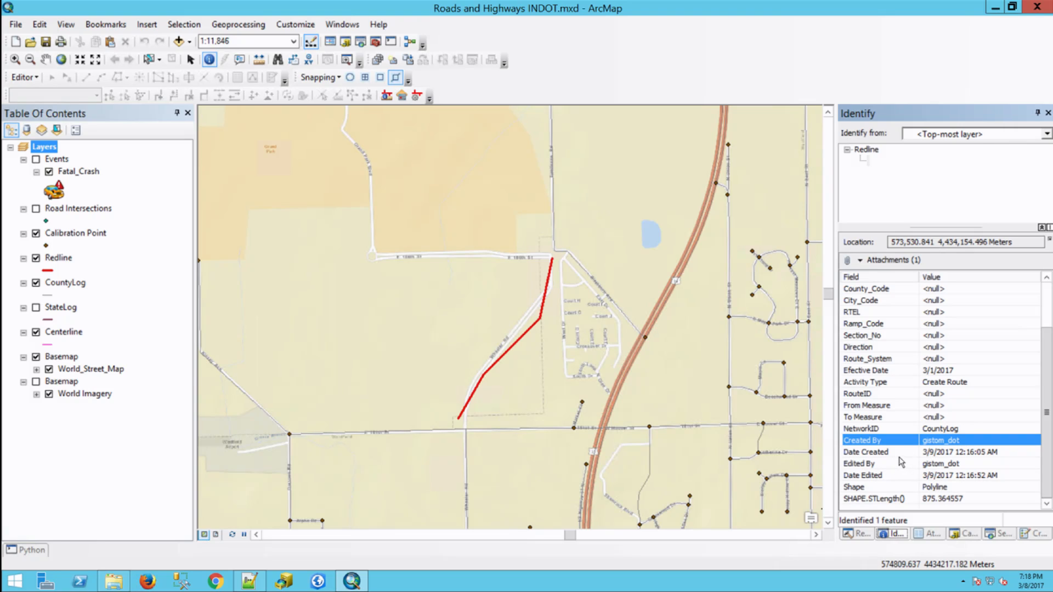
pyautogui.scroll(2, 900, 462)
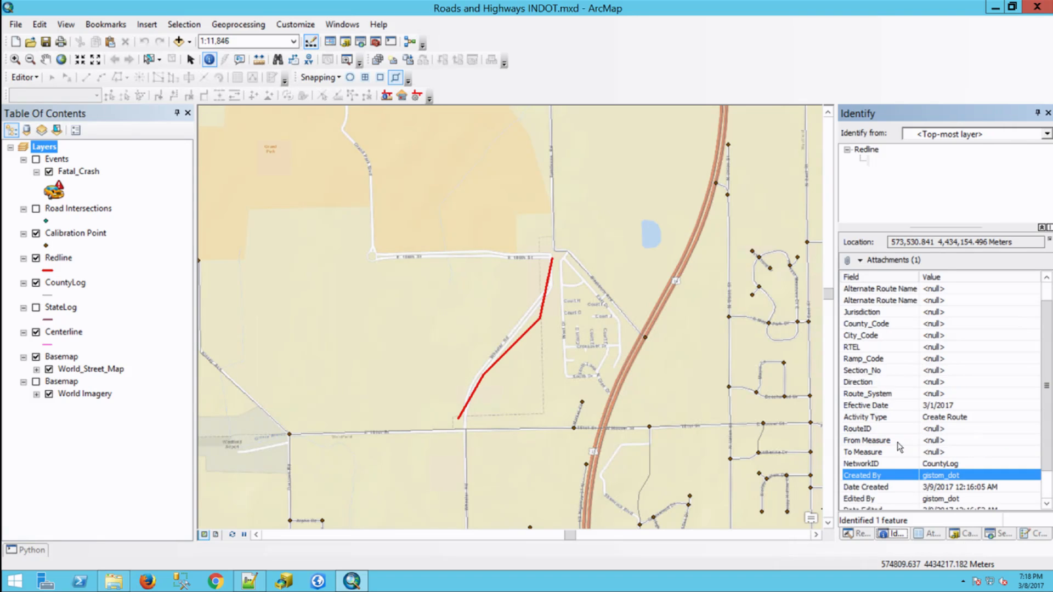
# Open the redline's GrandPark.zip attachment and extract all its files to d:\temp
pyautogui.click(846, 260)
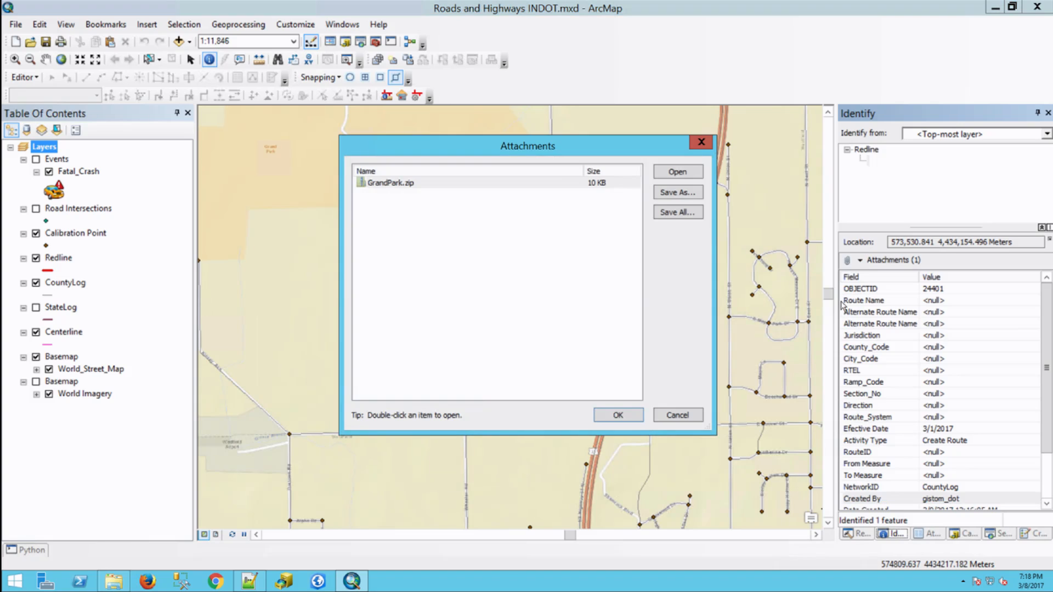
pyautogui.click(667, 173)
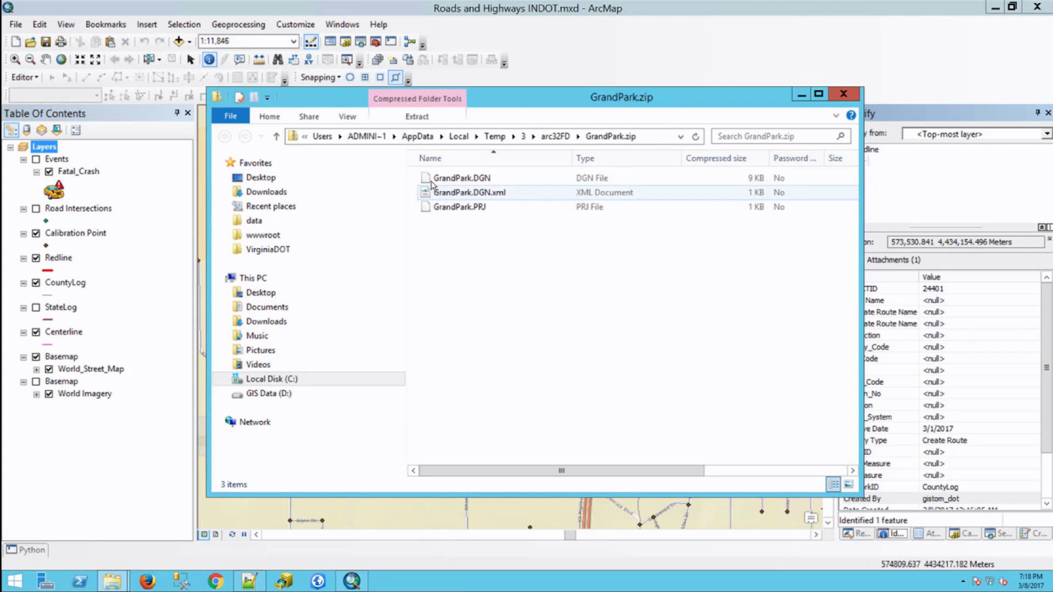
pyautogui.click(422, 117)
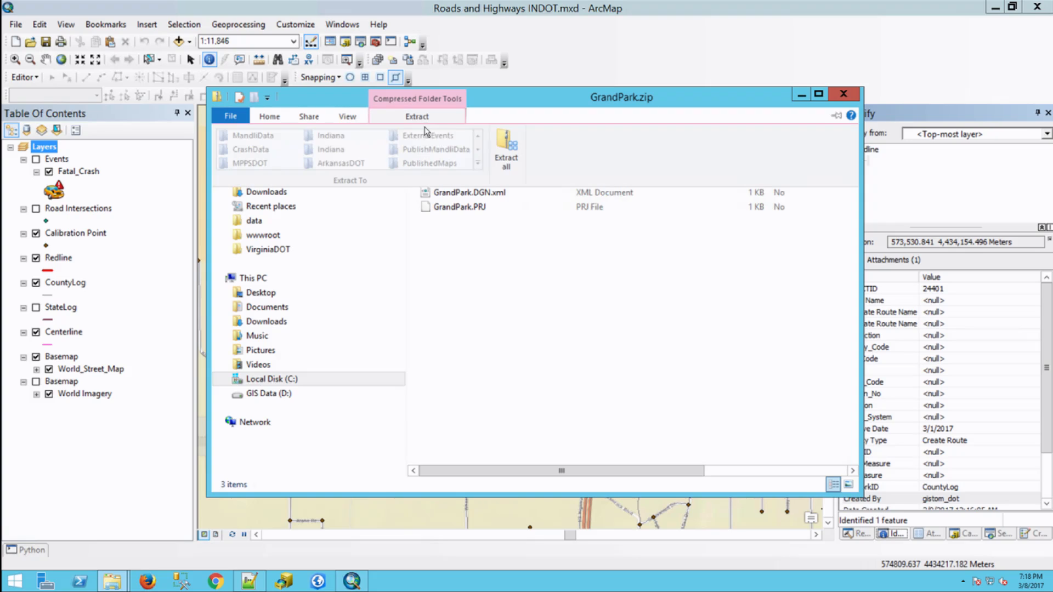
pyautogui.click(503, 156)
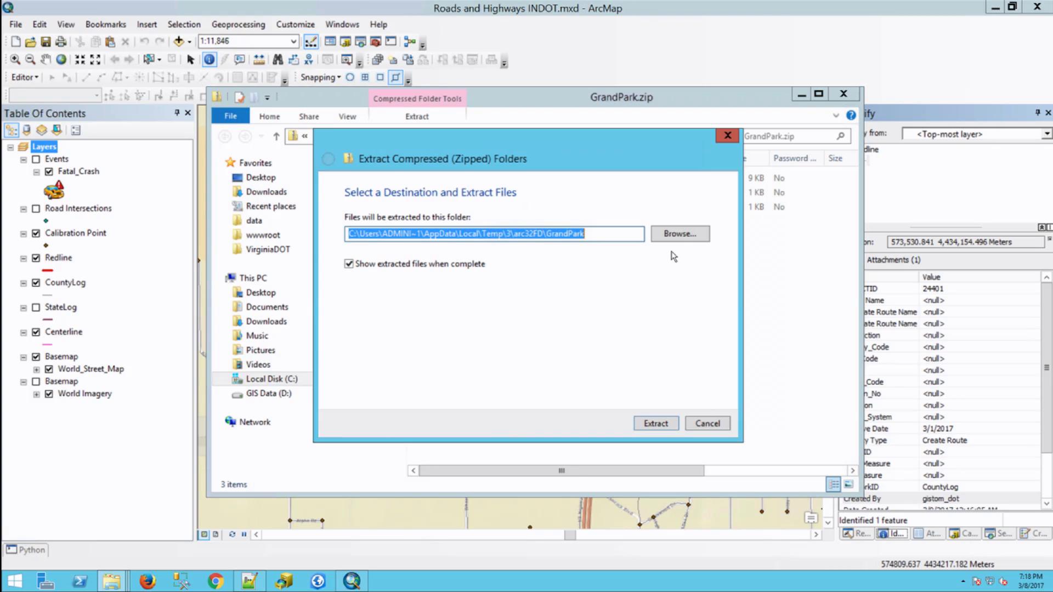
pyautogui.write('d:\\temp')
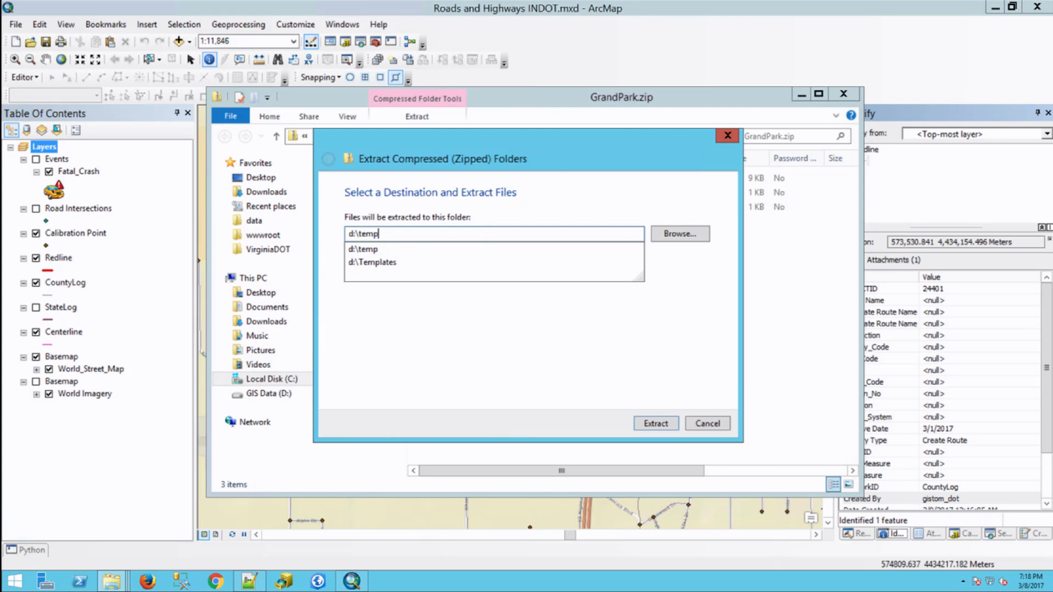
pyautogui.click(658, 425)
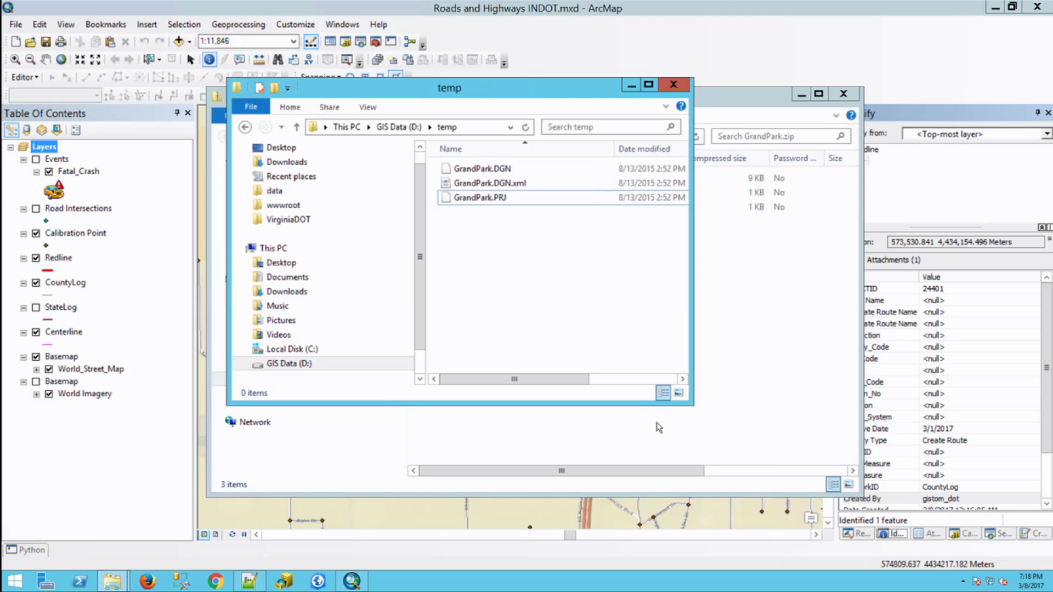
# Copy the path of the extracted temp folder and close the folder windows and the attachments dialog
pyautogui.click(475, 128)
pyautogui.hotkey('ctrl', 'c')
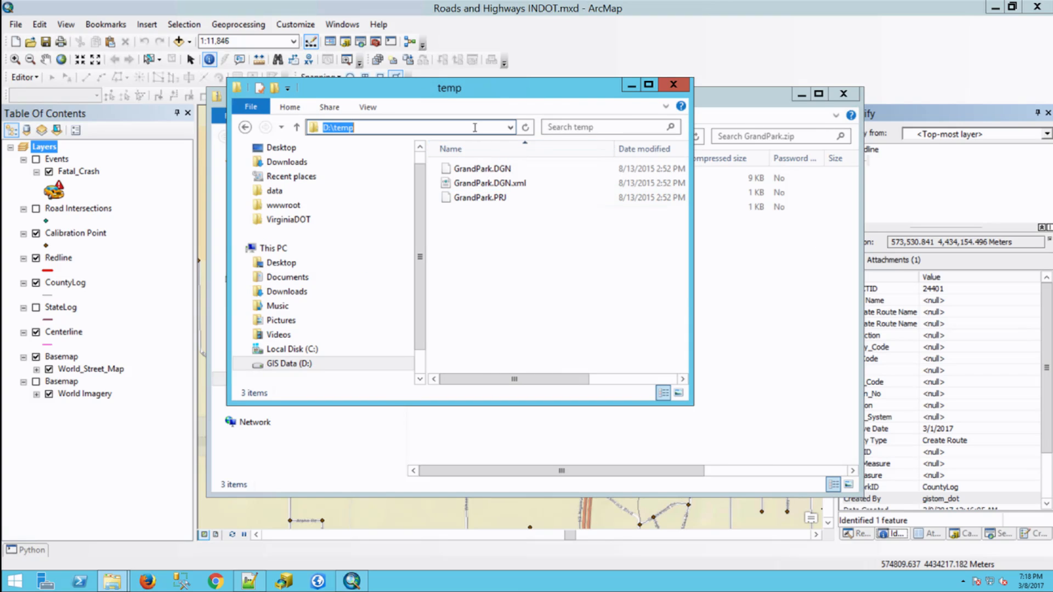
pyautogui.click(673, 84)
pyautogui.click(843, 93)
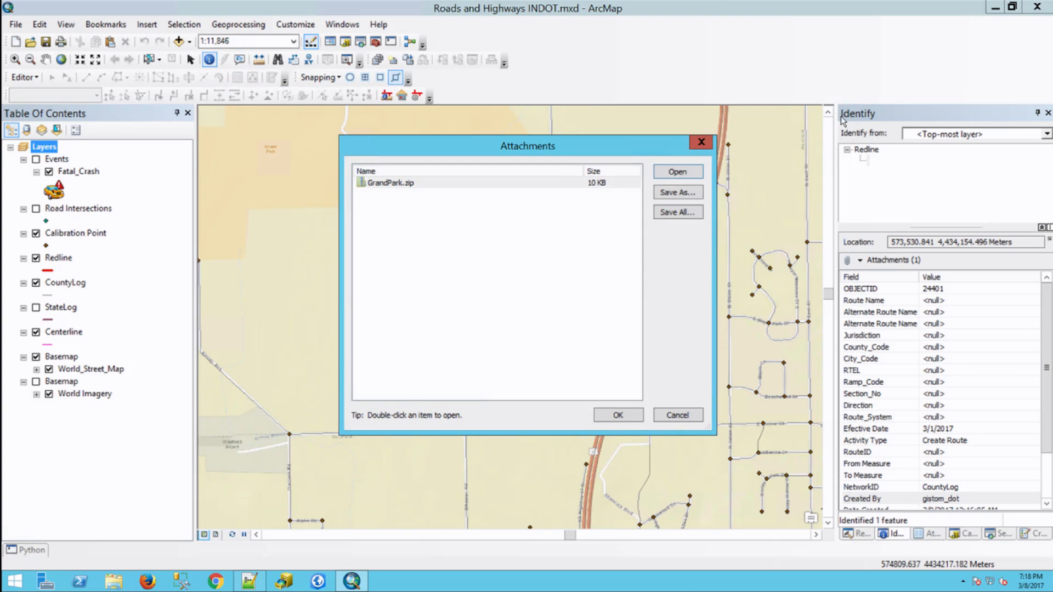
pyautogui.click(701, 142)
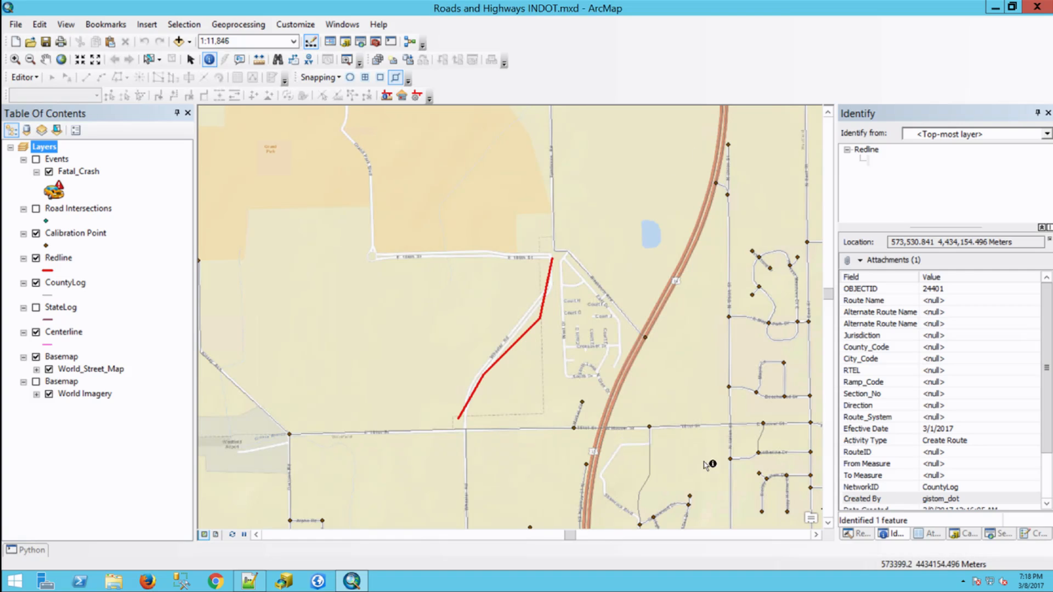
# Browse to D:\temp in the Catalog and add the Polyline features of GrandPark.DGN to the map
pyautogui.click(968, 533)
pyautogui.click(982, 148)
pyautogui.hotkey('ctrl', 'v')
pyautogui.press('Return')
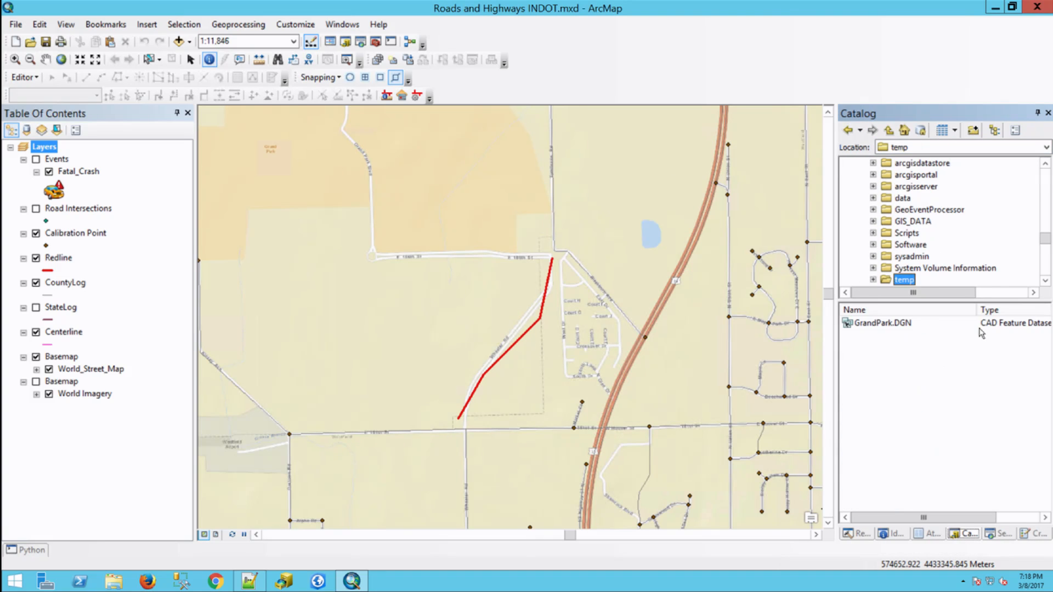
pyautogui.click(893, 329)
pyautogui.doubleClick(892, 323)
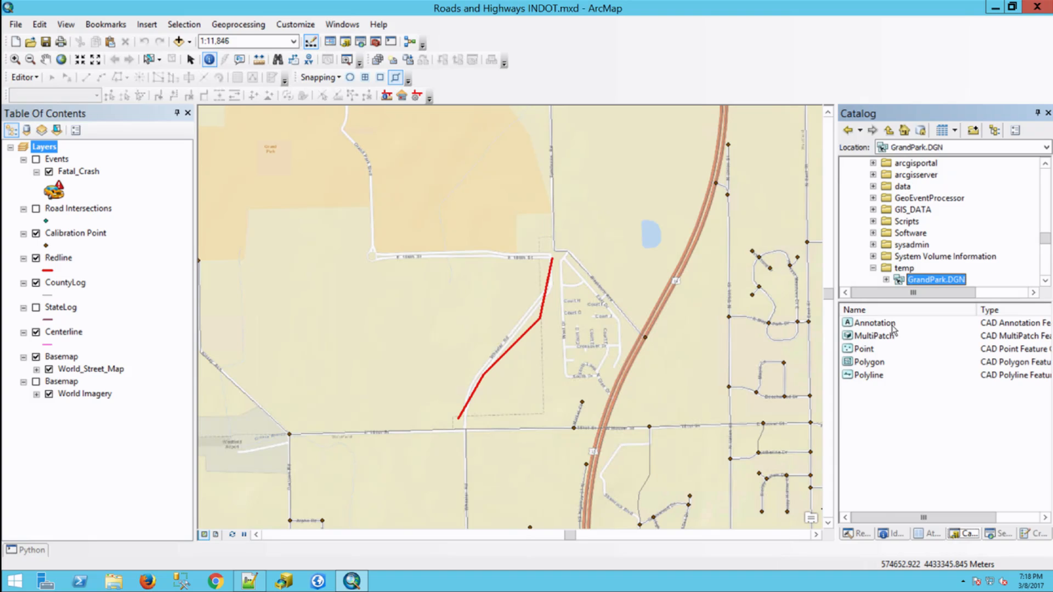
pyautogui.moveTo(871, 377); pyautogui.dragTo(558, 380)
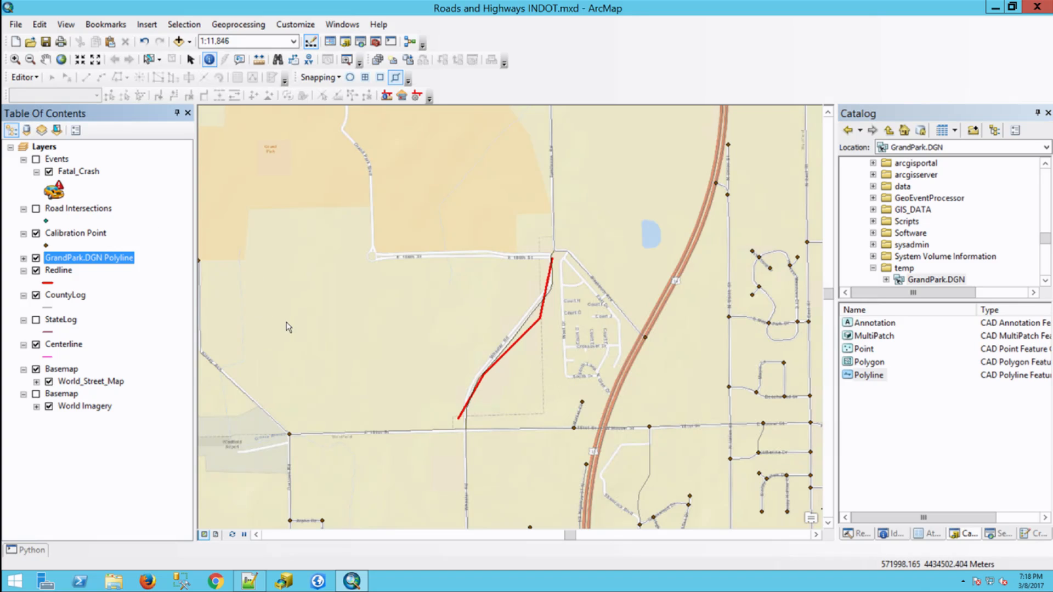
# Symbolize the Solid, 220, 1 class of the GrandPark.DGN Polyline layer as an orange line with a width of 3
pyautogui.click(23, 259)
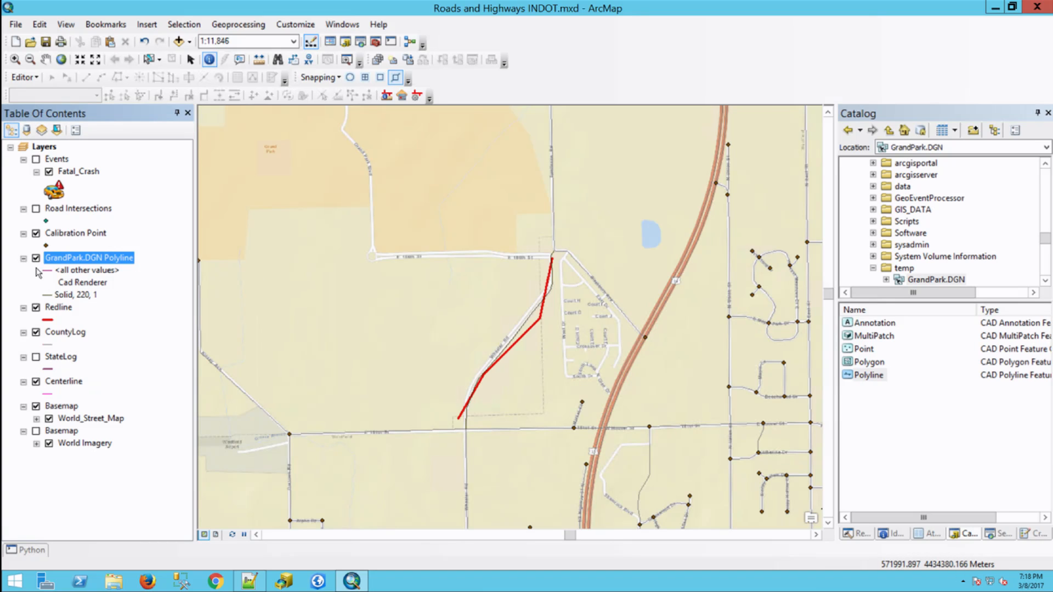
pyautogui.rightClick(48, 295)
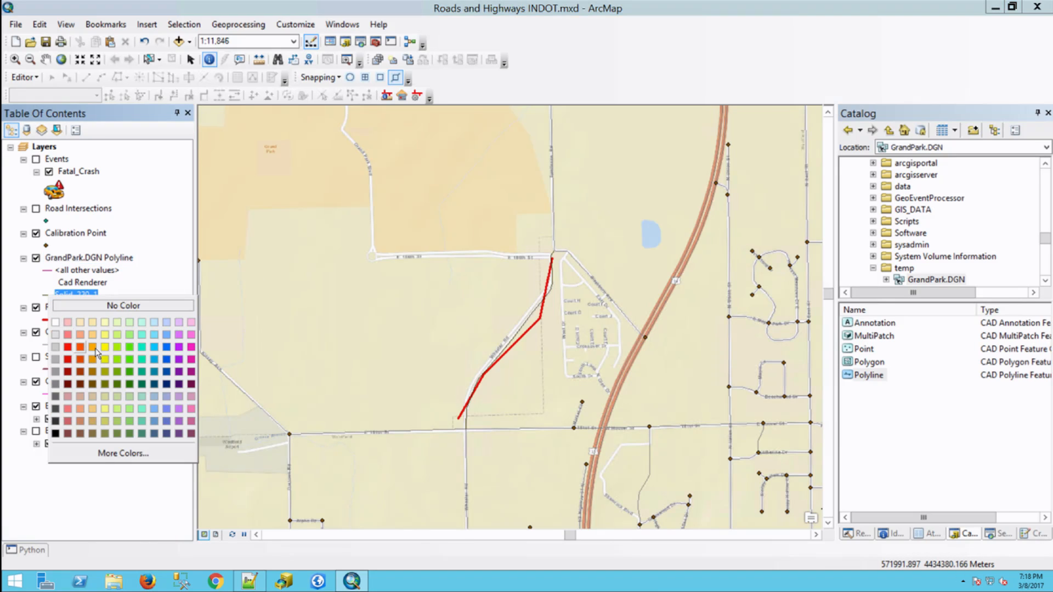
pyautogui.click(92, 347)
pyautogui.doubleClick(49, 298)
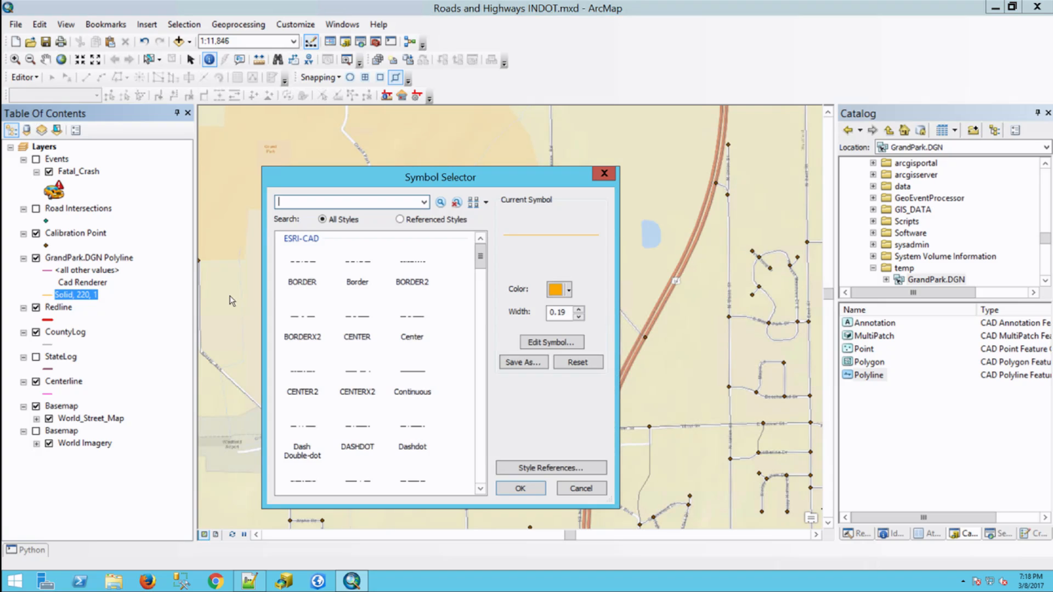
pyautogui.click(578, 310)
pyautogui.click(579, 310)
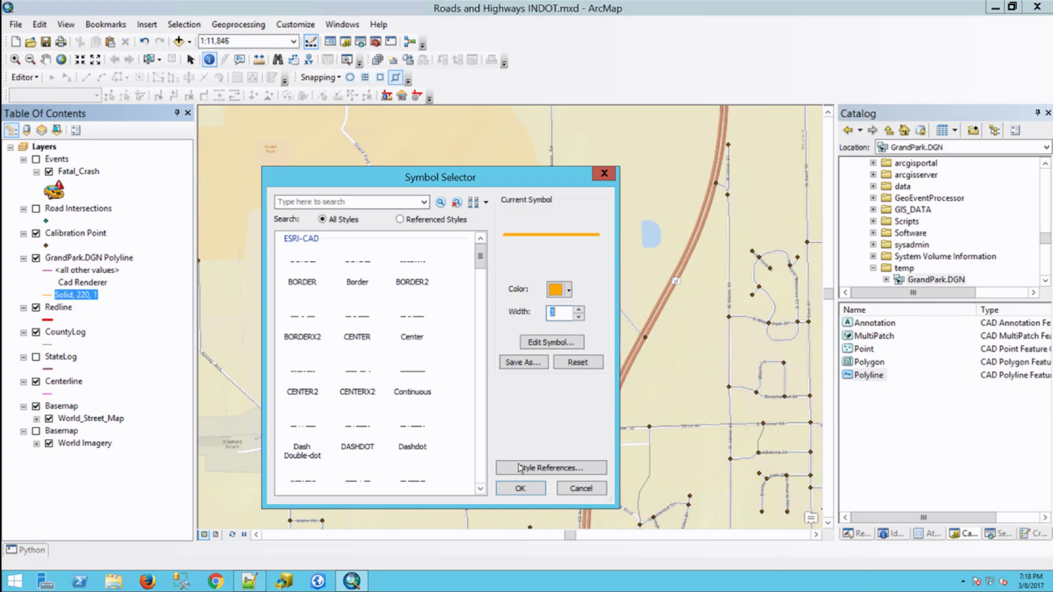
pyautogui.click(521, 488)
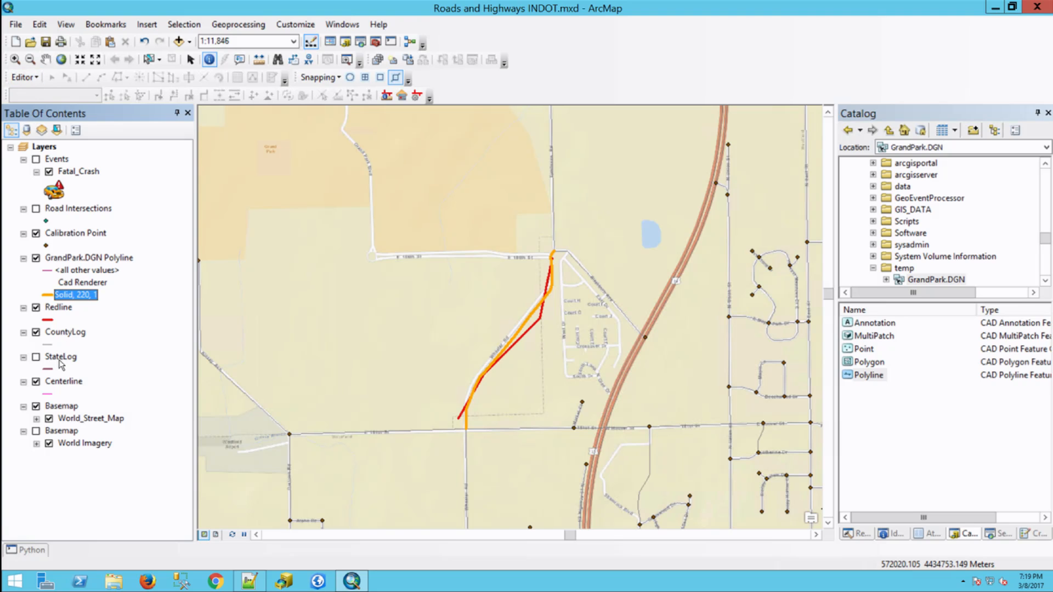
# Start an edit session on the Centerline layer and set the LRS network to CountyLog
pyautogui.rightClick(63, 381)
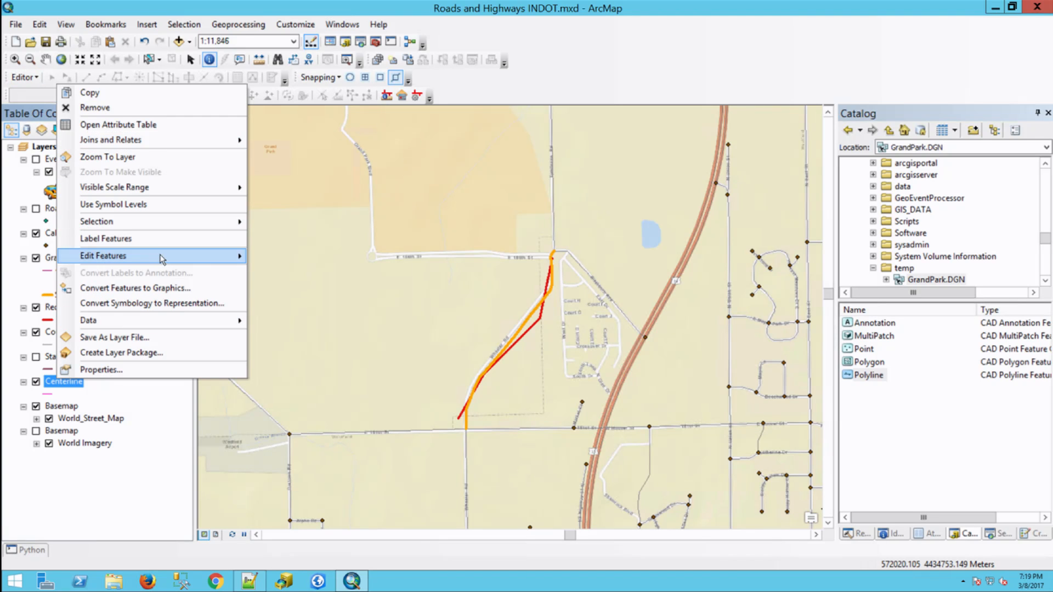
pyautogui.moveTo(163, 257)
pyautogui.click(302, 256)
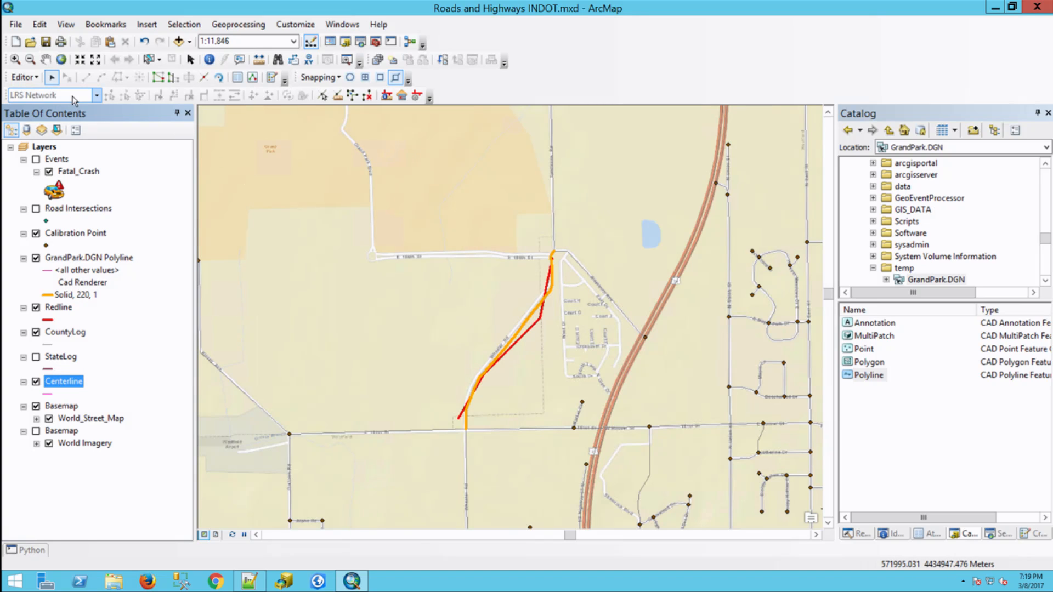
pyautogui.click(62, 100)
pyautogui.click(62, 99)
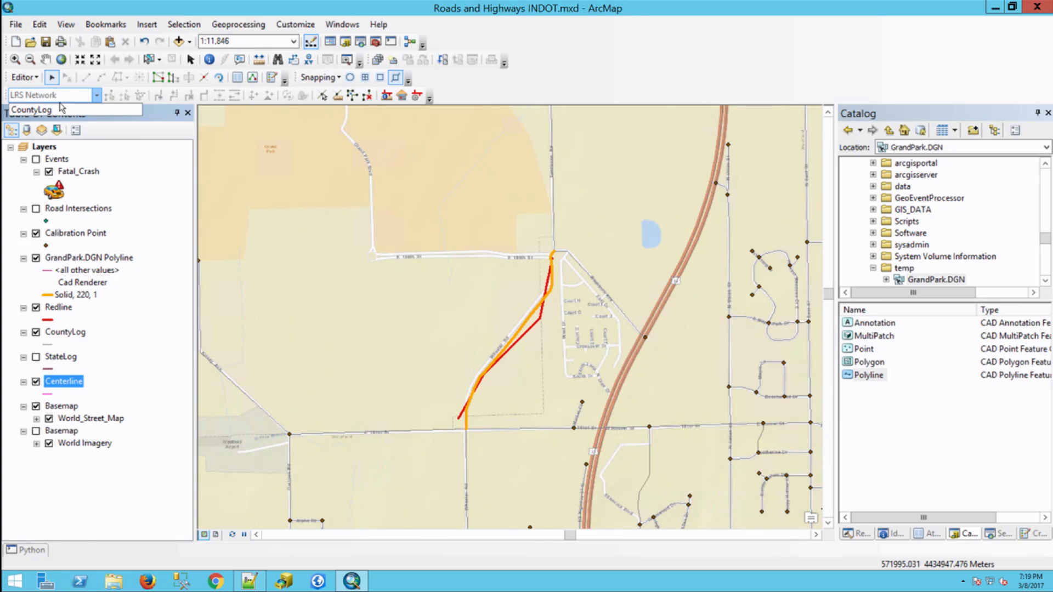
pyautogui.click(59, 111)
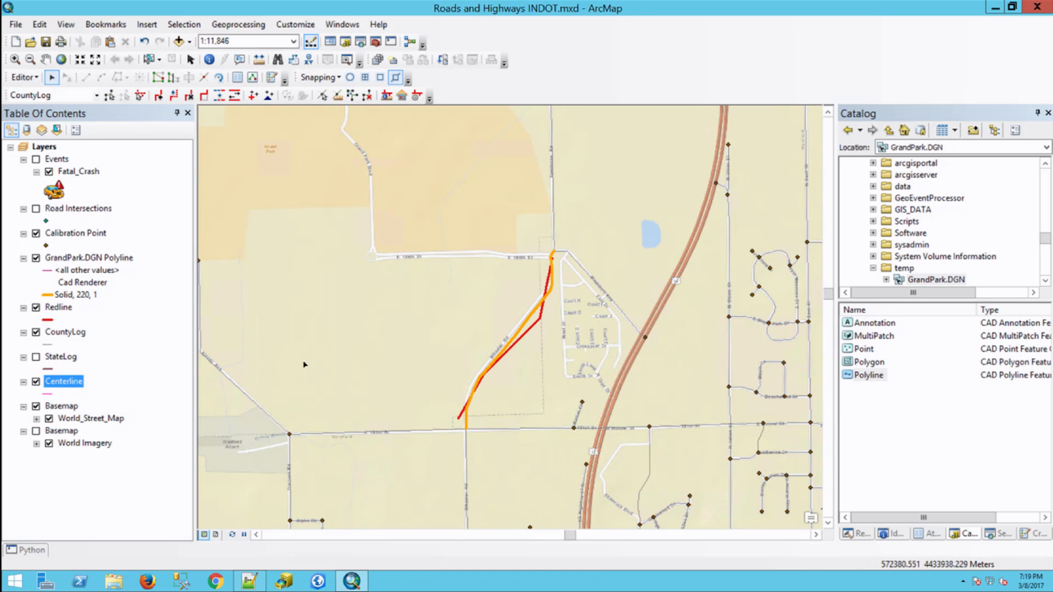
# Copy the GrandPark.DGN road line and paste it into the Centerline layer
pyautogui.click(520, 325)
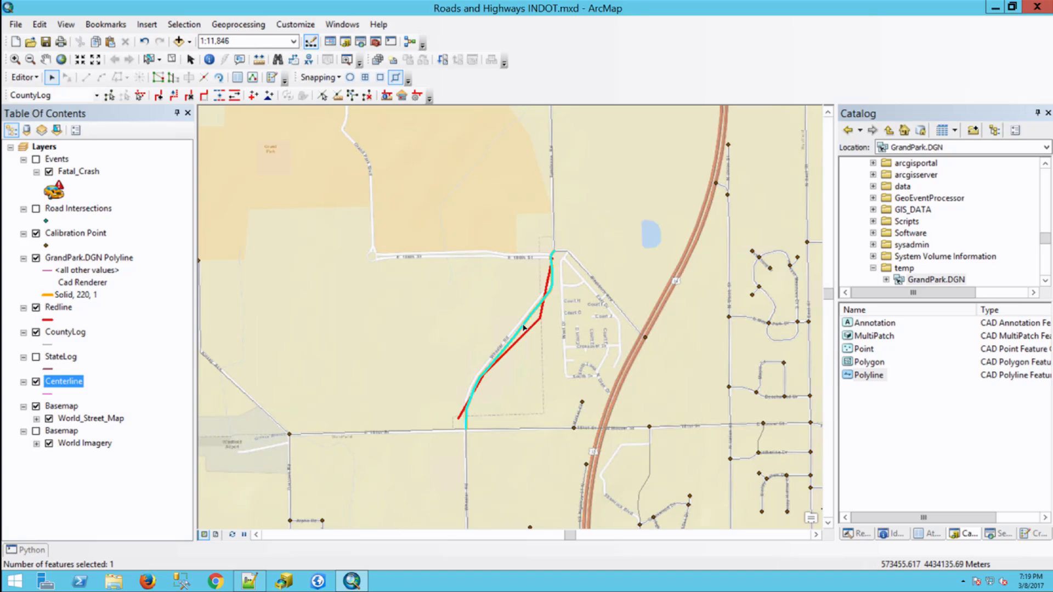
pyautogui.rightClick(522, 324)
pyautogui.click(551, 334)
pyautogui.rightClick(518, 313)
pyautogui.click(550, 336)
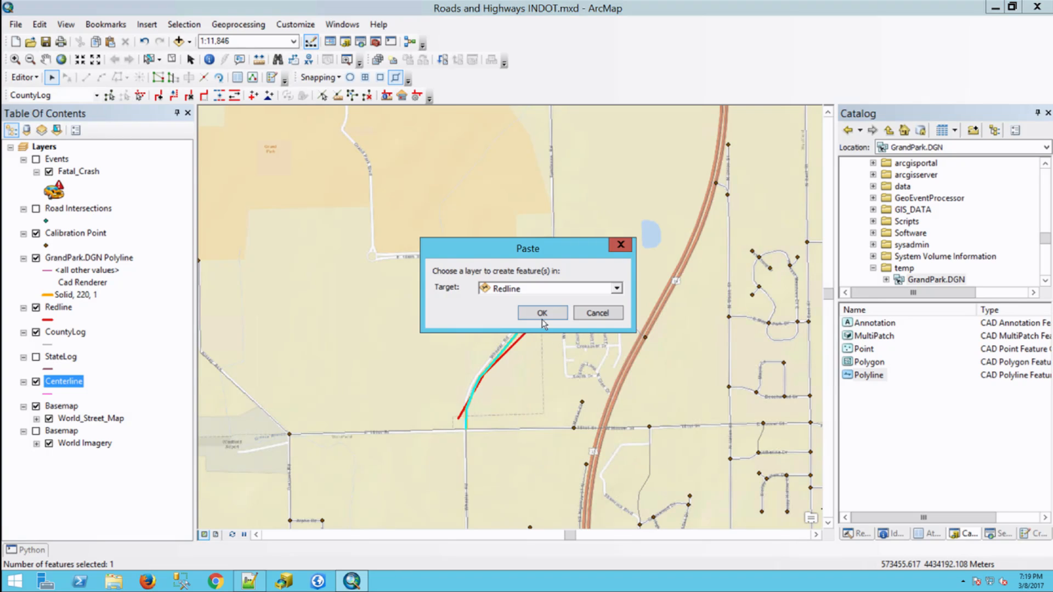
pyautogui.click(530, 289)
pyautogui.click(523, 326)
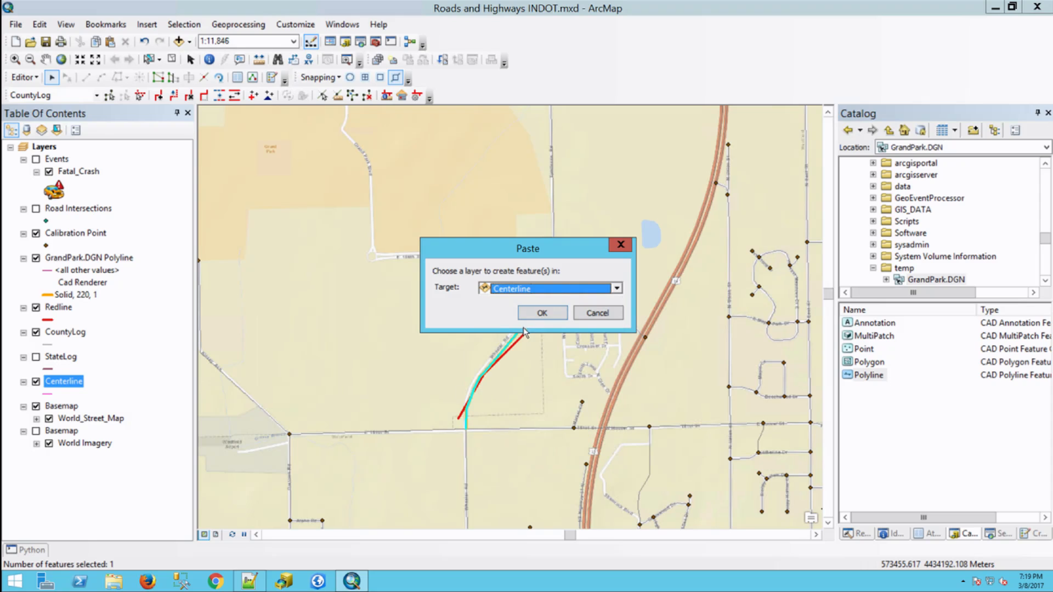
pyautogui.click(542, 313)
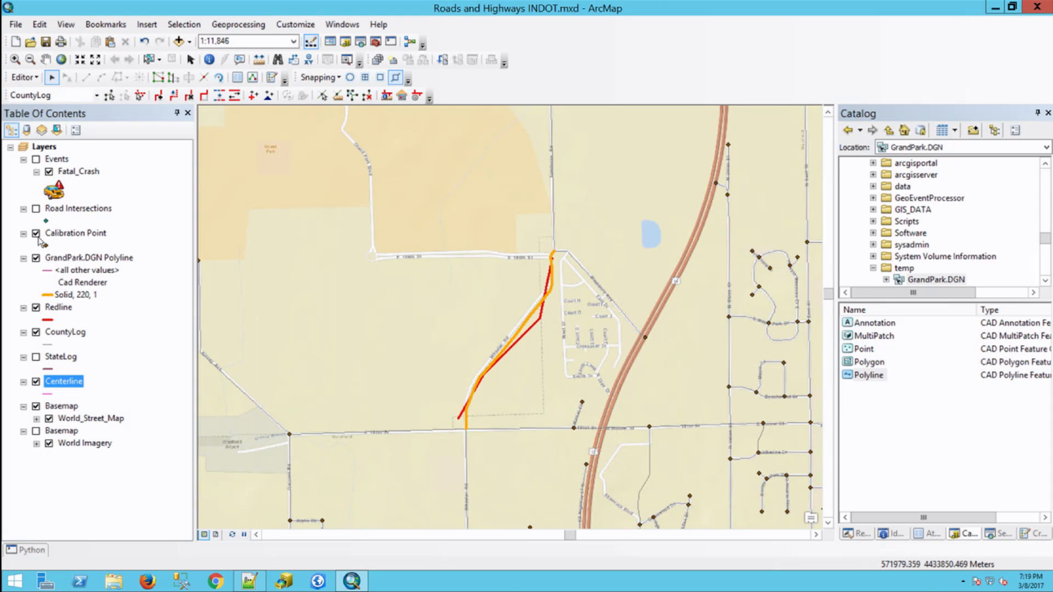
# Hide and remove the GrandPark.DGN Polyline layer from the map, then toggle the Redline layer off and on to compare the pasted centerline
pyautogui.click(35, 259)
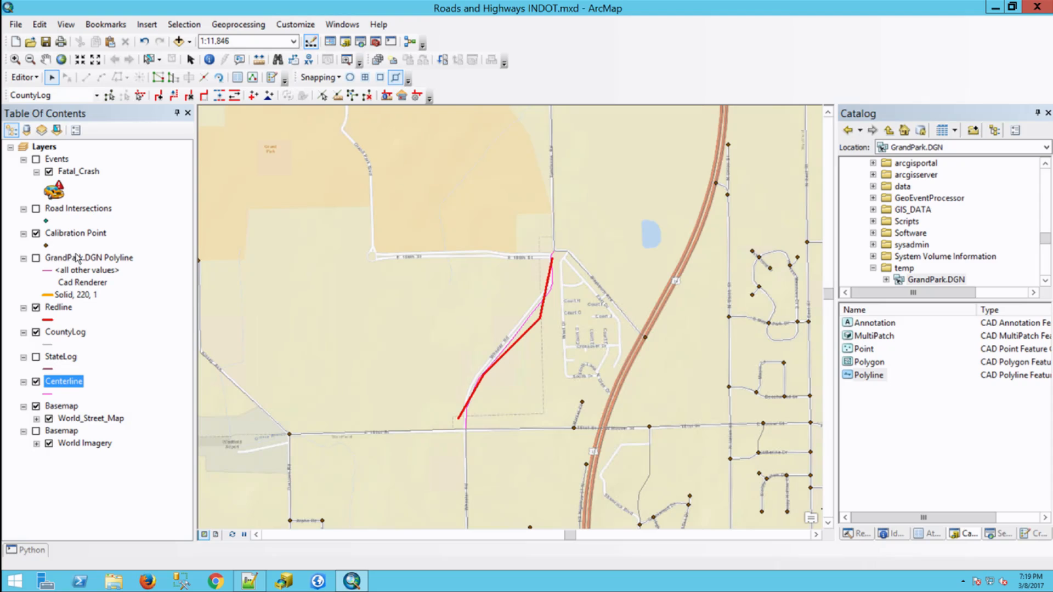
pyautogui.rightClick(79, 263)
pyautogui.click(122, 284)
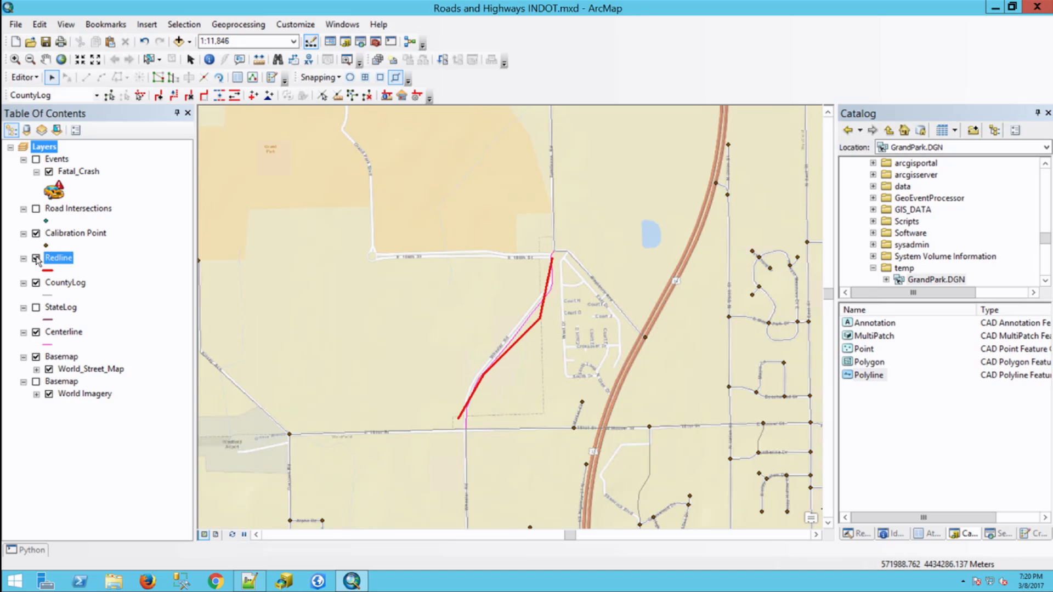
pyautogui.click(37, 259)
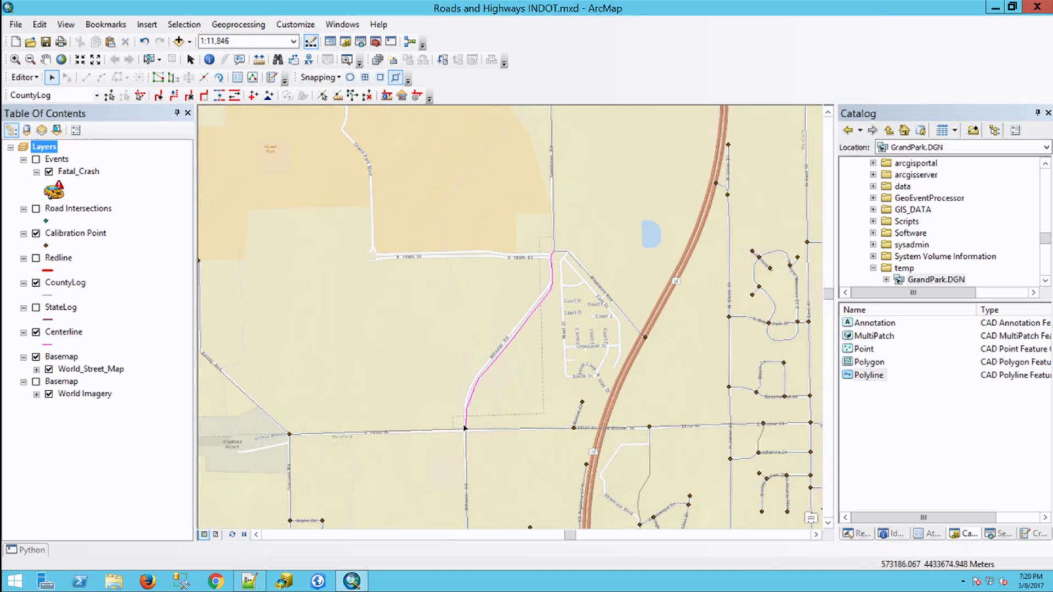
pyautogui.click(36, 258)
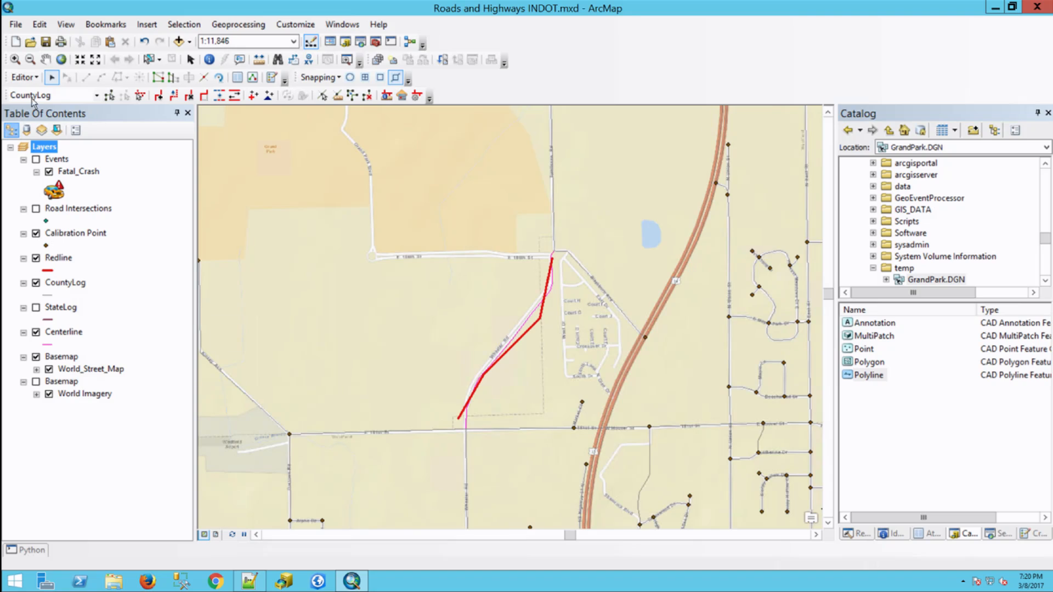
# Select the pasted Grand Park centerline and start Create Route for it in the CountyLog network
pyautogui.click(109, 95)
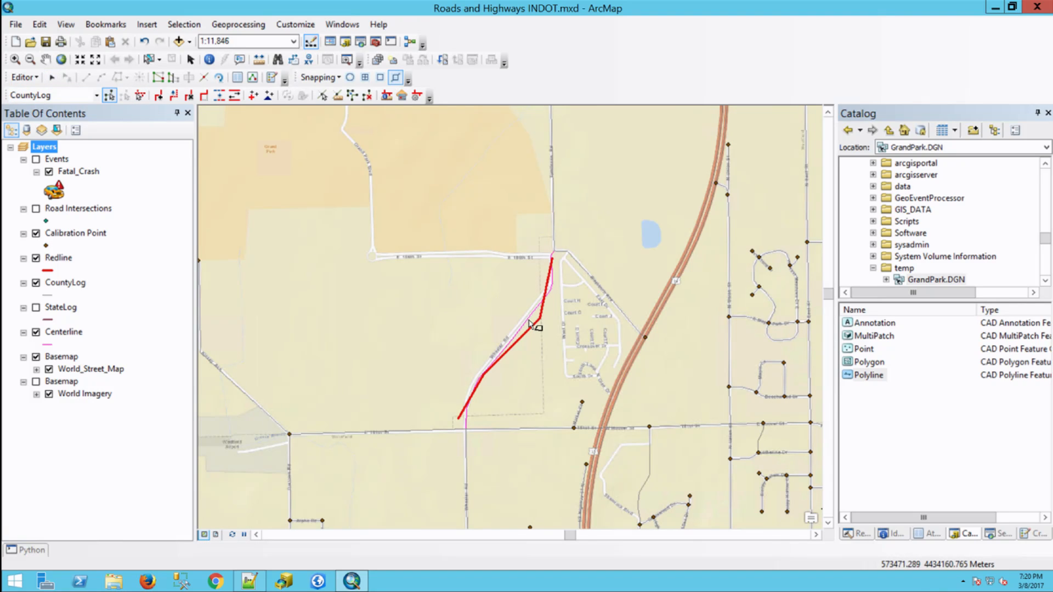
pyautogui.click(528, 323)
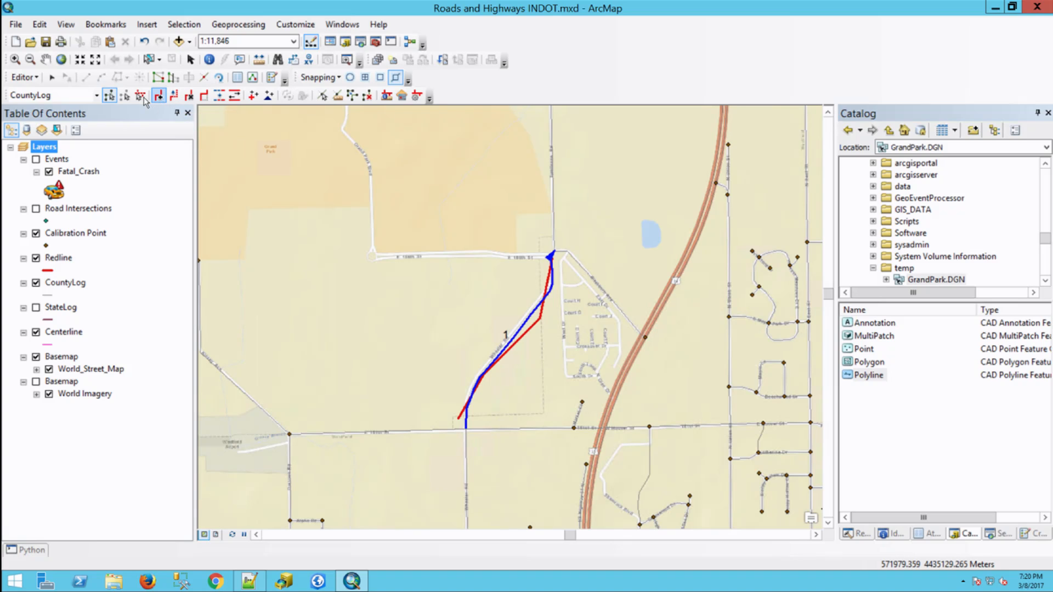
pyautogui.click(140, 96)
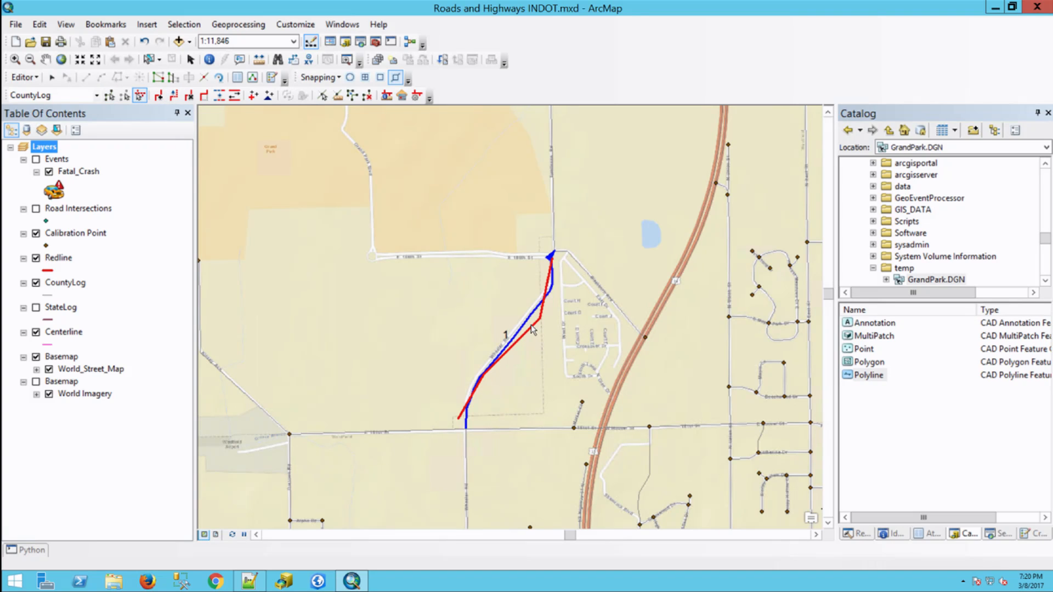
pyautogui.click(158, 95)
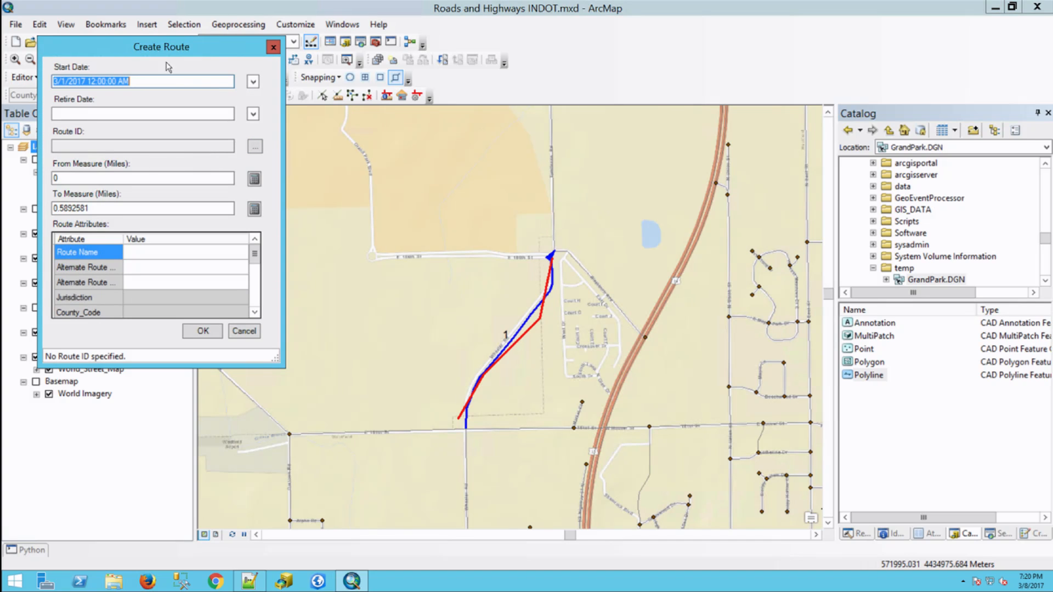
pyautogui.moveTo(163, 55); pyautogui.dragTo(279, 104)
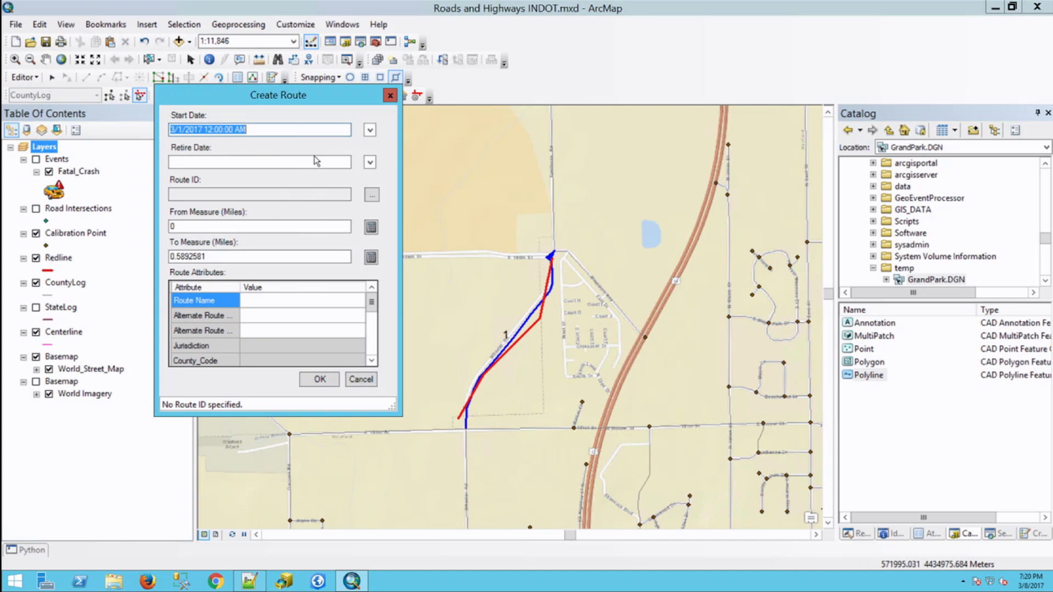
pyautogui.click(185, 131)
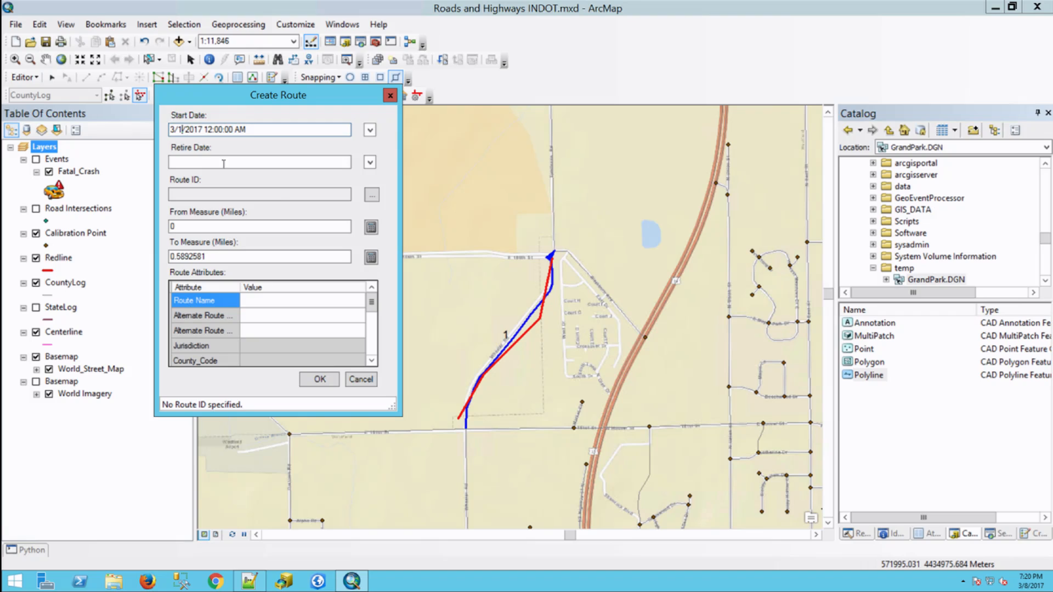
# Open the Route ID builder and set Jurisdiction to 5-City Street and County_Code to 29-Hamilton
pyautogui.click(372, 195)
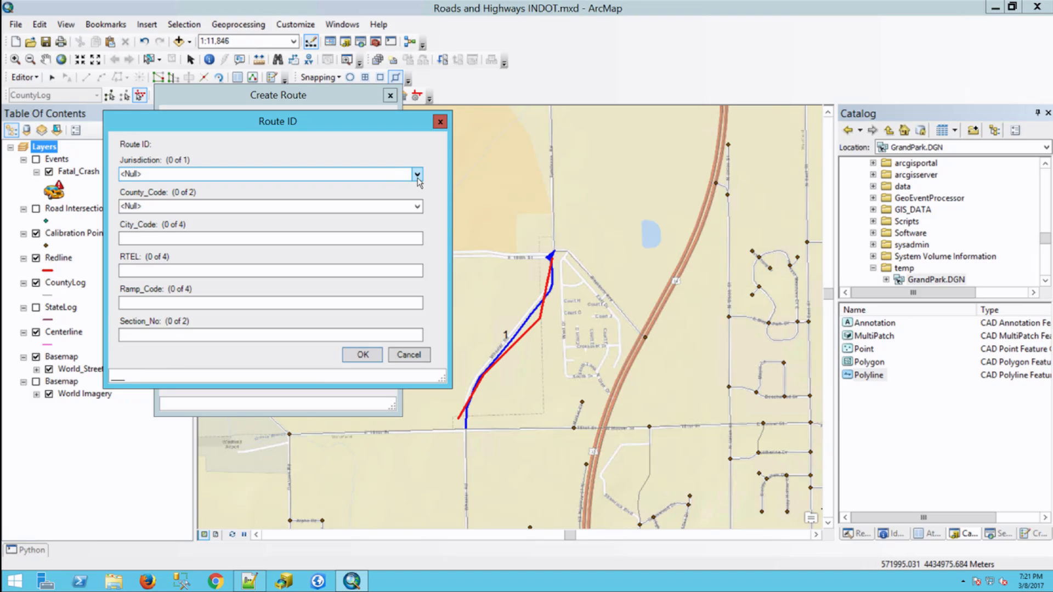
pyautogui.click(417, 174)
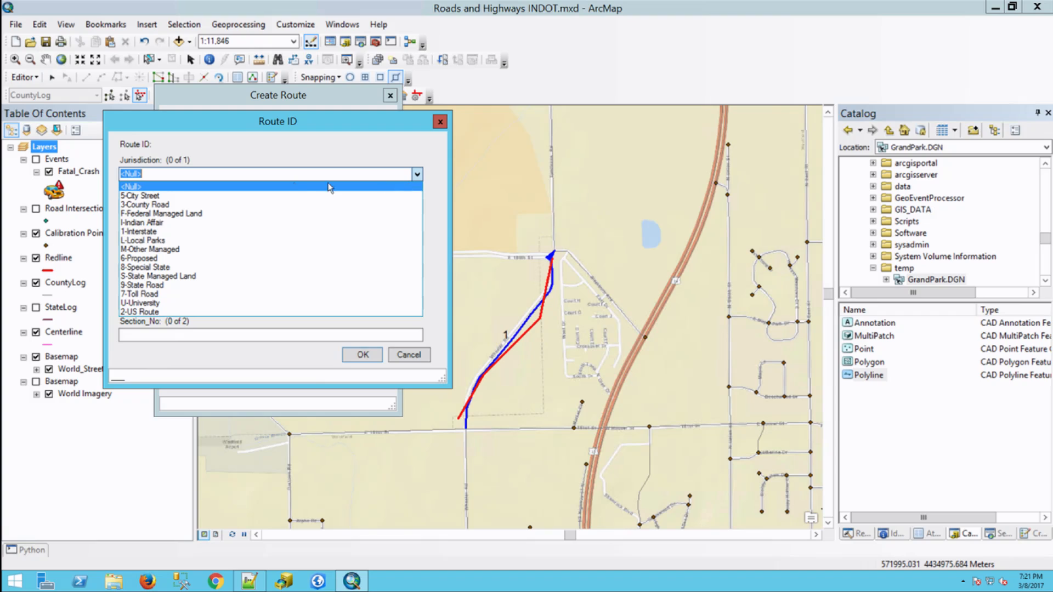
pyautogui.click(163, 196)
pyautogui.click(180, 208)
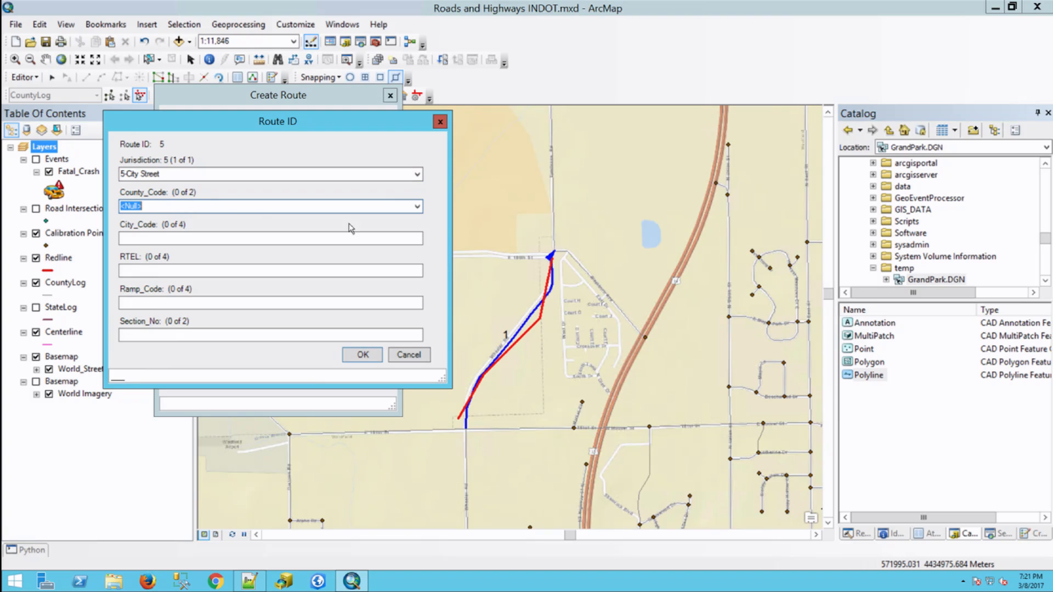
pyautogui.click(417, 206)
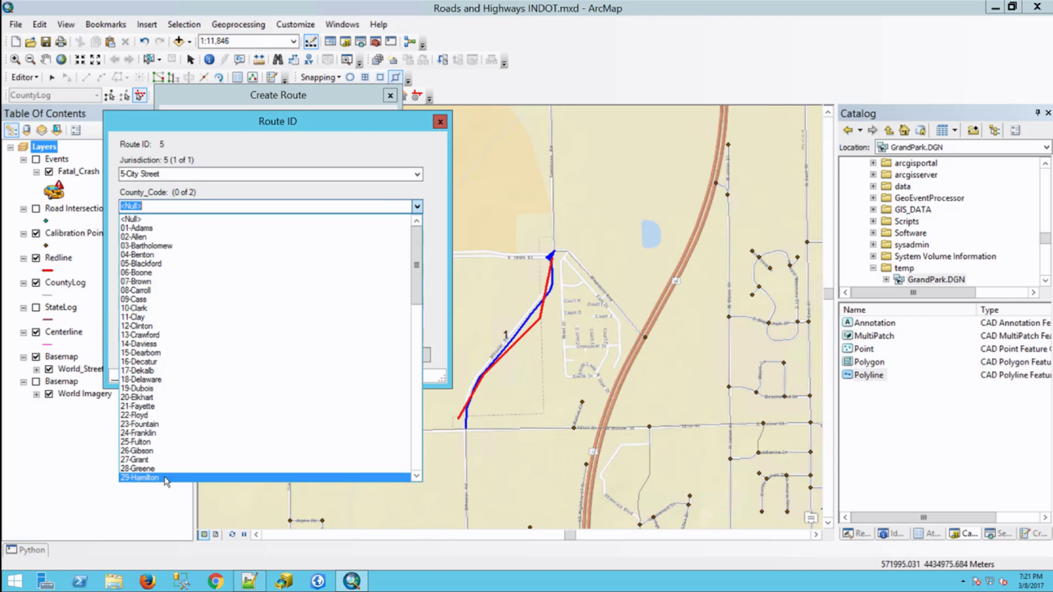
pyautogui.click(164, 477)
# Complete the route ID with City_Code 0191, RTEL 0071, Ramp_Code 0000 and Section_No 01, and accept it
pyautogui.click(170, 241)
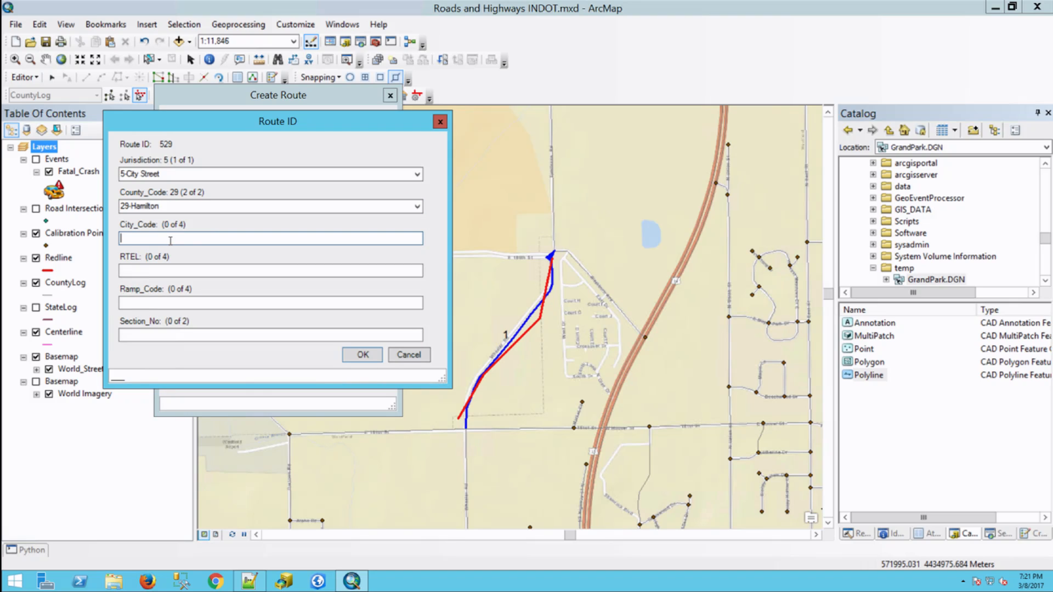
pyautogui.write('0191')
pyautogui.click(172, 271)
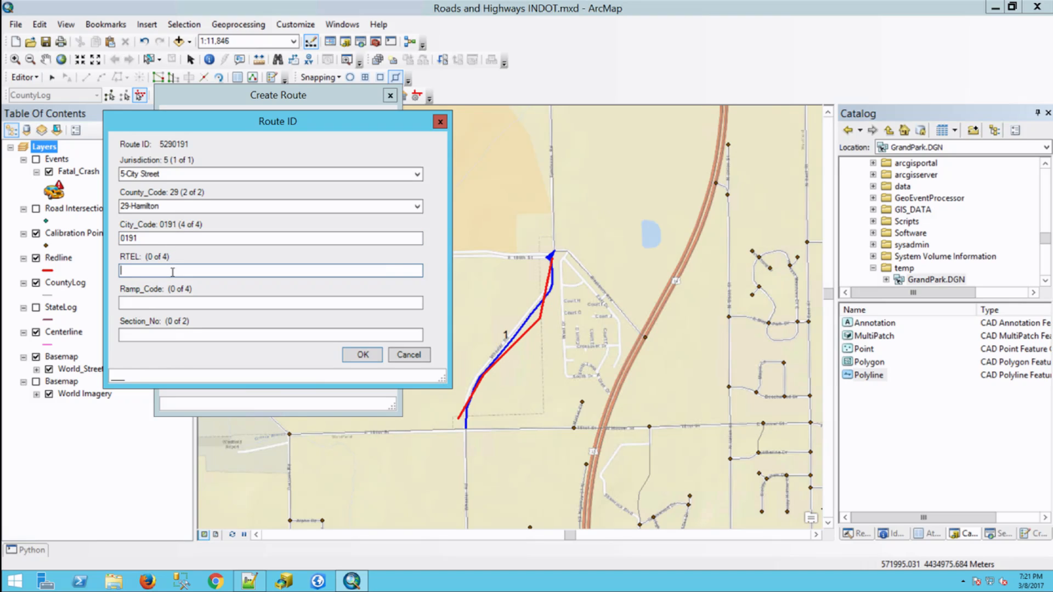
pyautogui.write('0071')
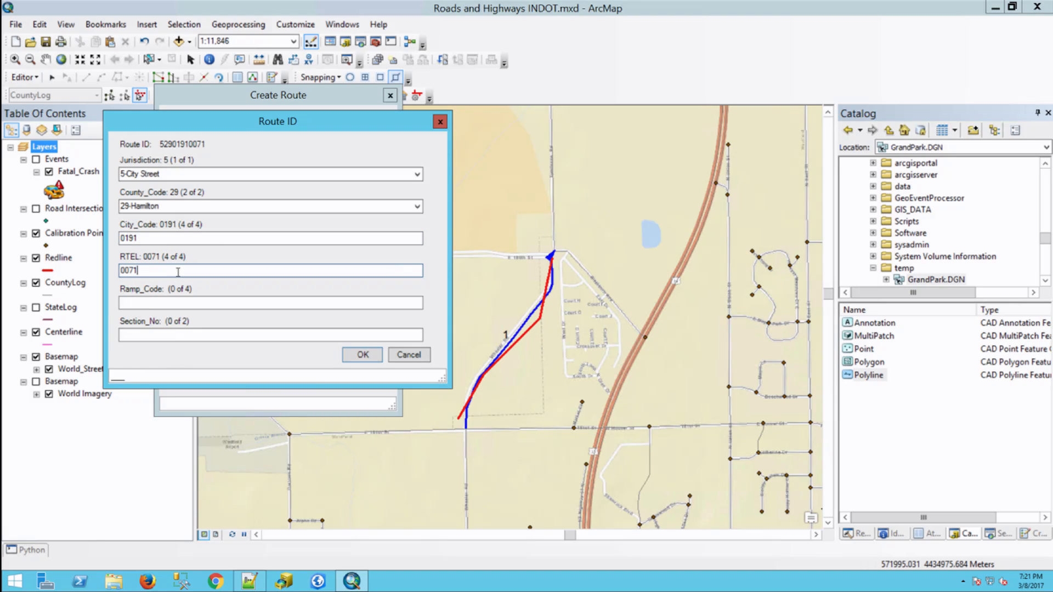
pyautogui.click(187, 304)
pyautogui.write('0000')
pyautogui.click(194, 334)
pyautogui.write('01')
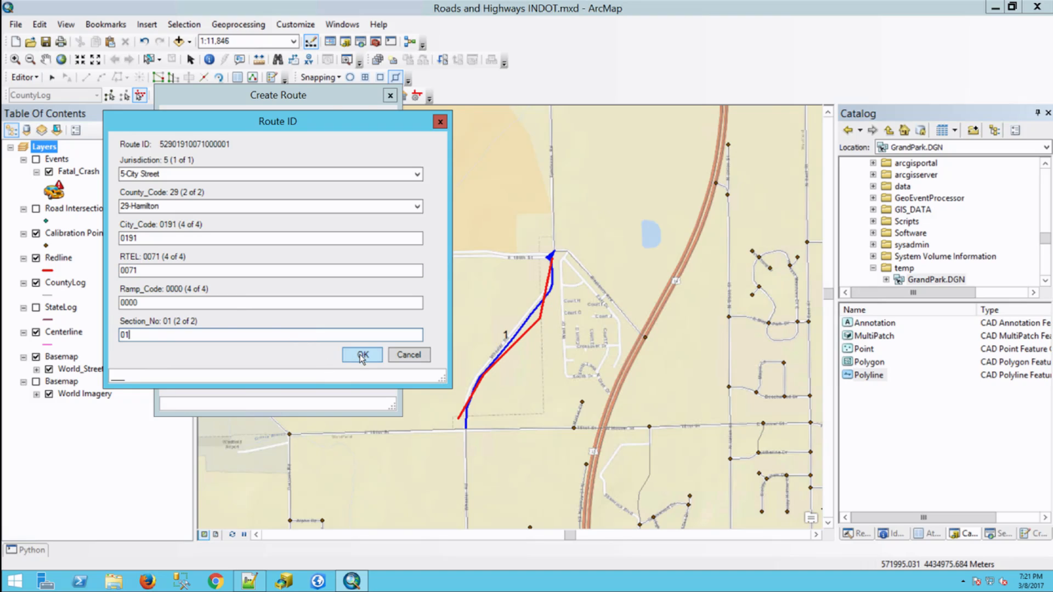
pyautogui.click(362, 355)
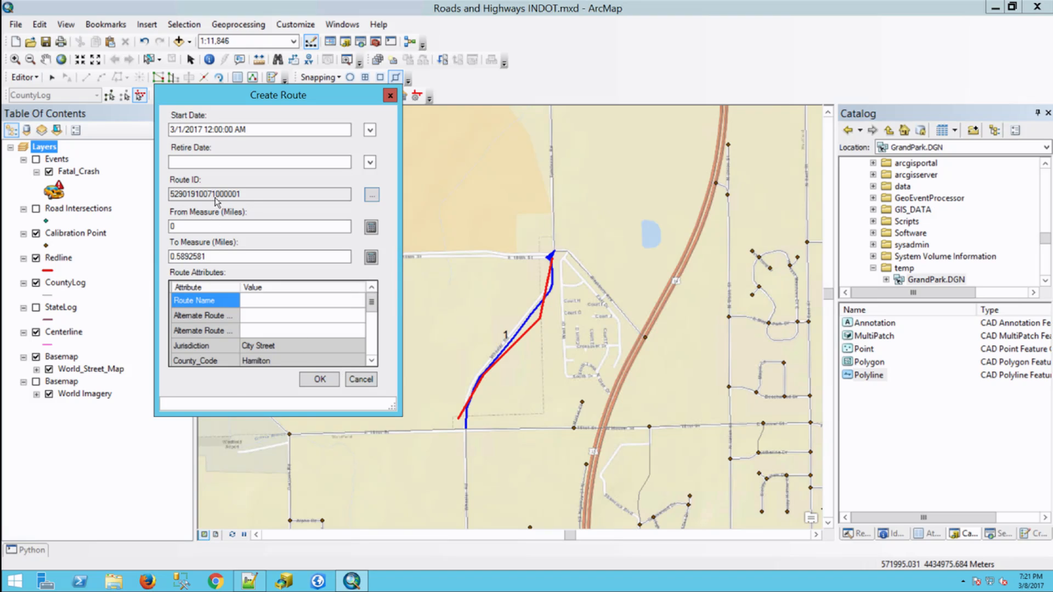
# Review the assembled route ID and create the route with the measures calculated from the centerline geometry
pyautogui.moveTo(172, 193); pyautogui.dragTo(258, 196)
pyautogui.click(257, 195)
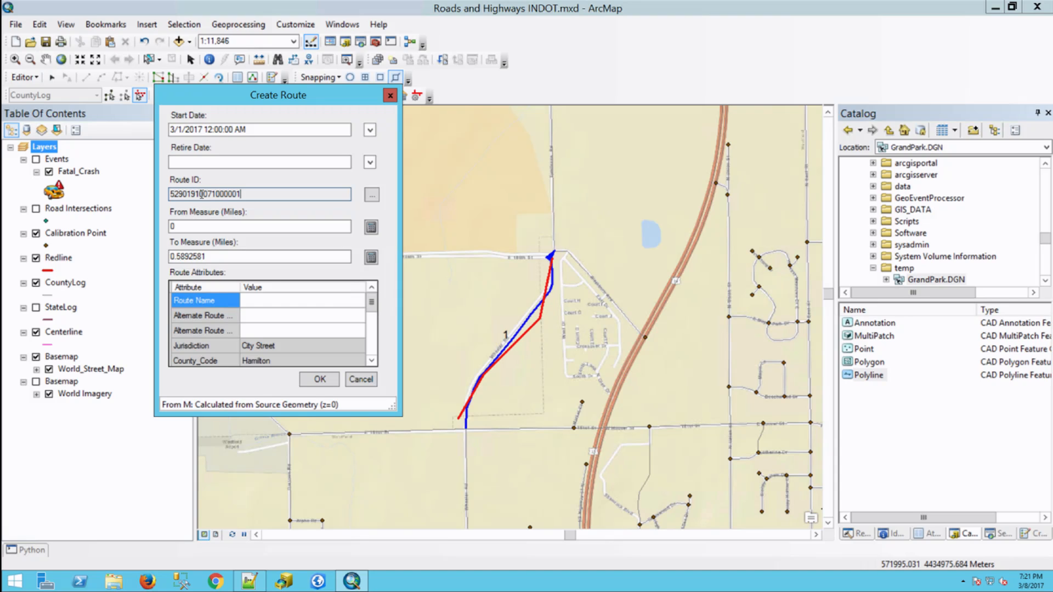
pyautogui.moveTo(201, 193)
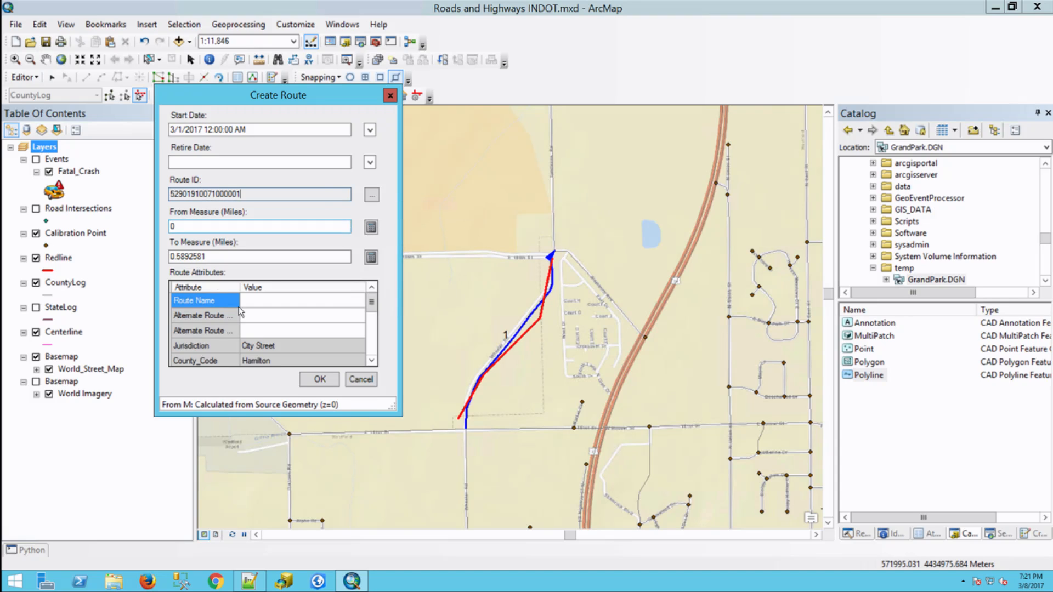
pyautogui.click(319, 379)
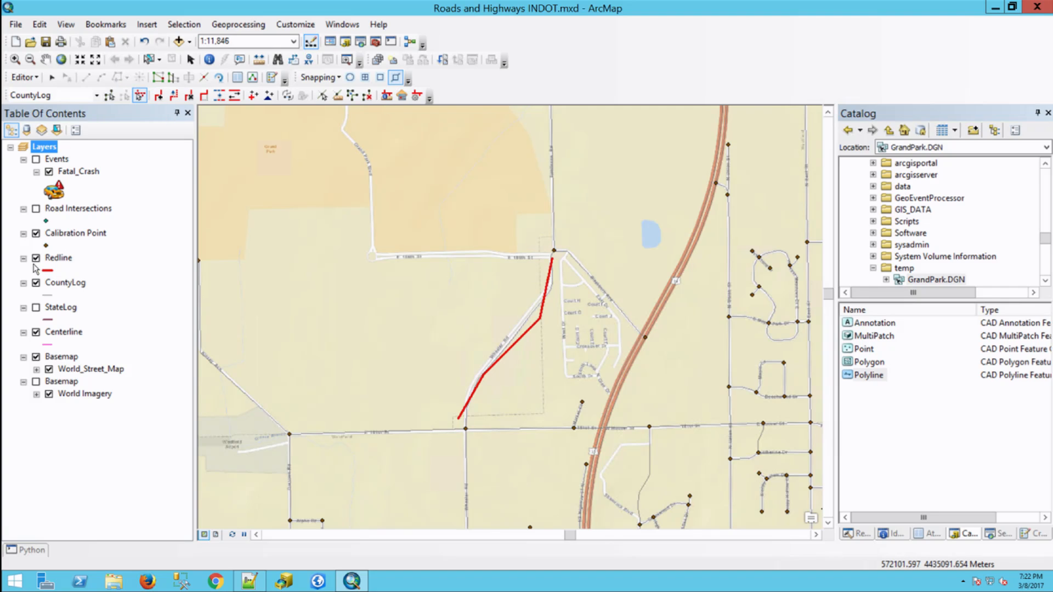
# Hide the Redline layer and identify the LRS route location partway along the new Grand Park road
pyautogui.click(35, 259)
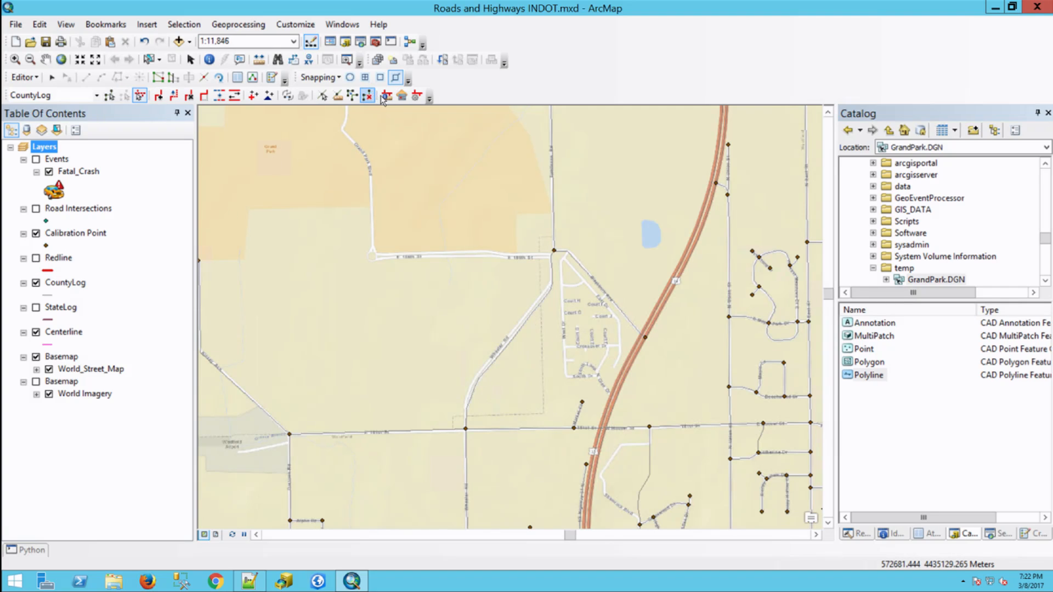
pyautogui.click(386, 96)
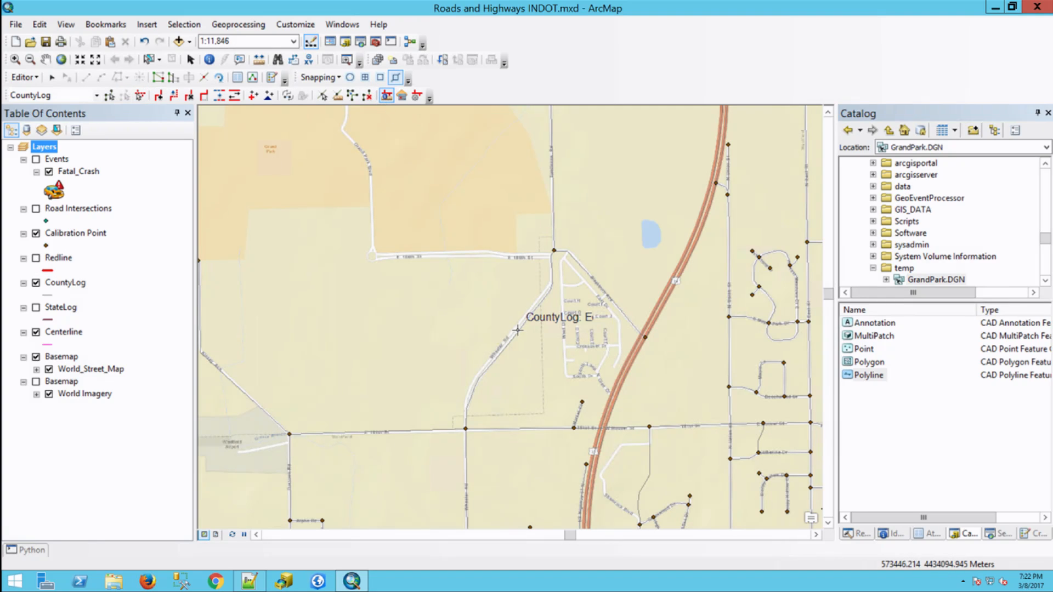
pyautogui.click(518, 330)
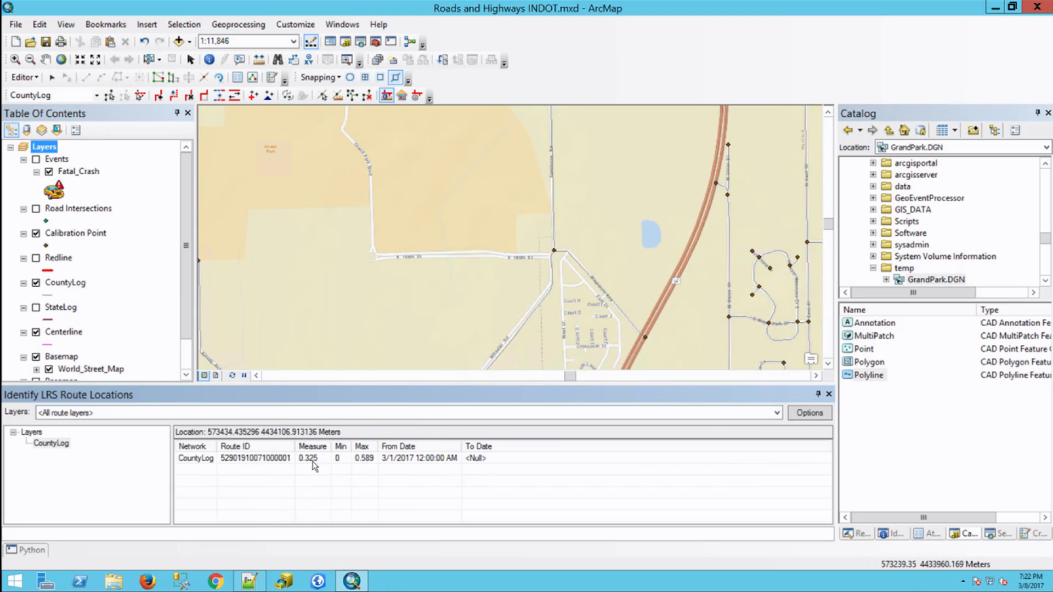
pyautogui.click(311, 461)
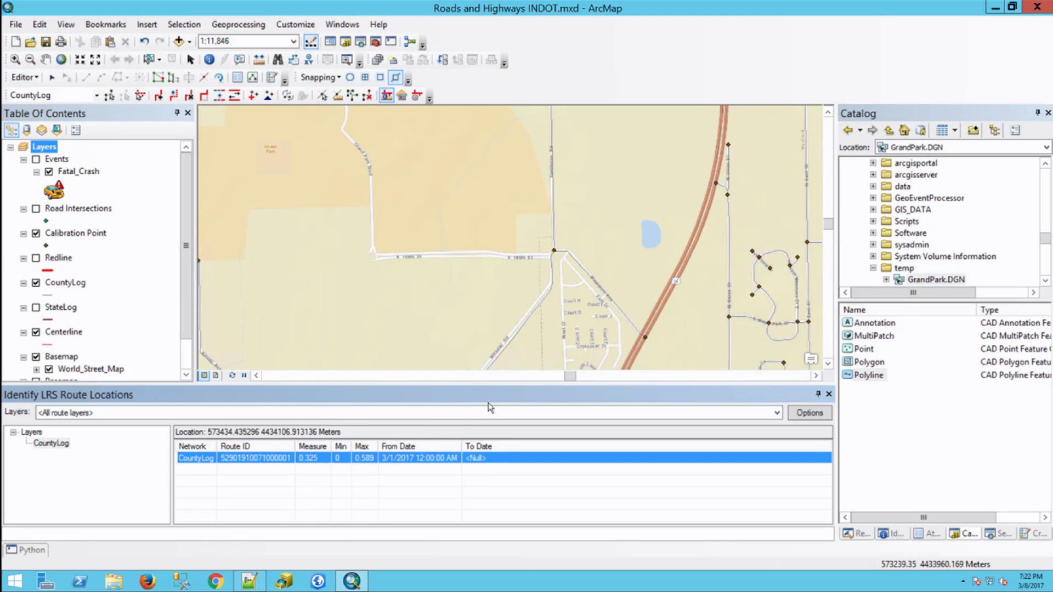
# Save the edits and stop the edit session, then auto-hide the Identify LRS Route Locations results
pyautogui.click(24, 77)
pyautogui.click(60, 125)
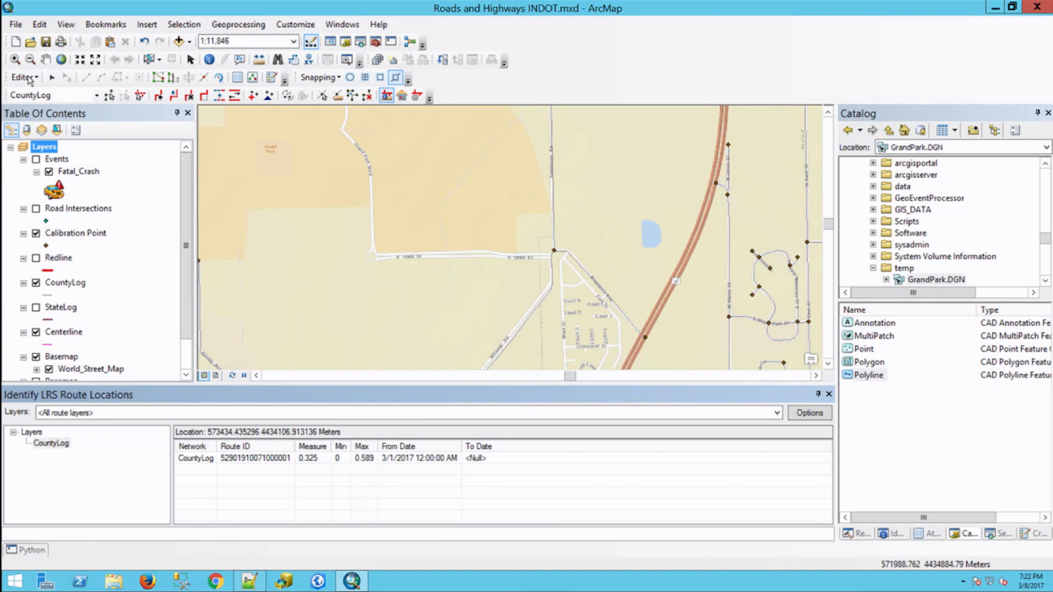
pyautogui.click(25, 77)
pyautogui.click(50, 105)
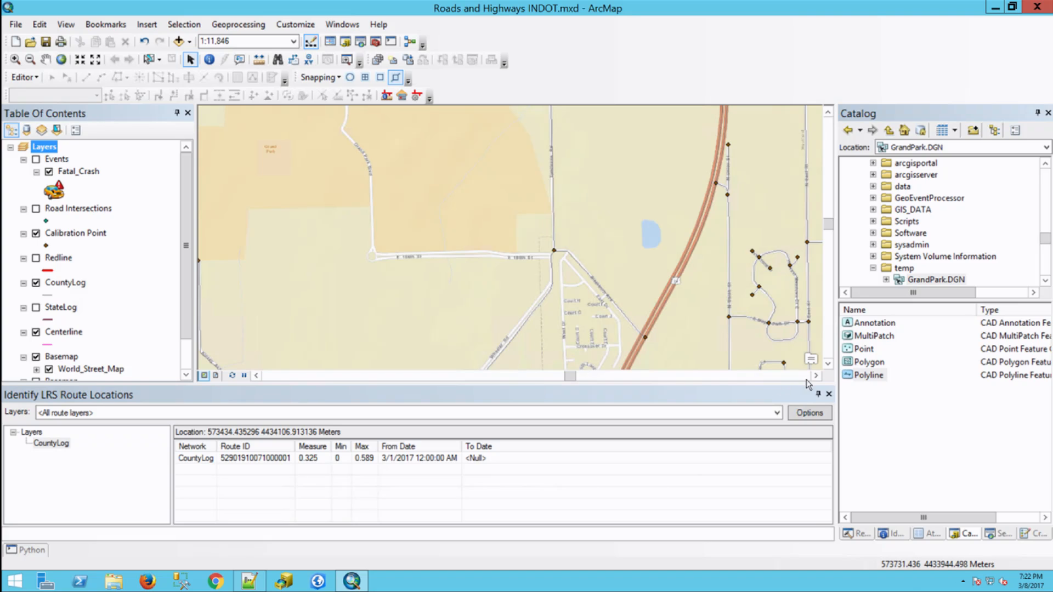
pyautogui.click(818, 394)
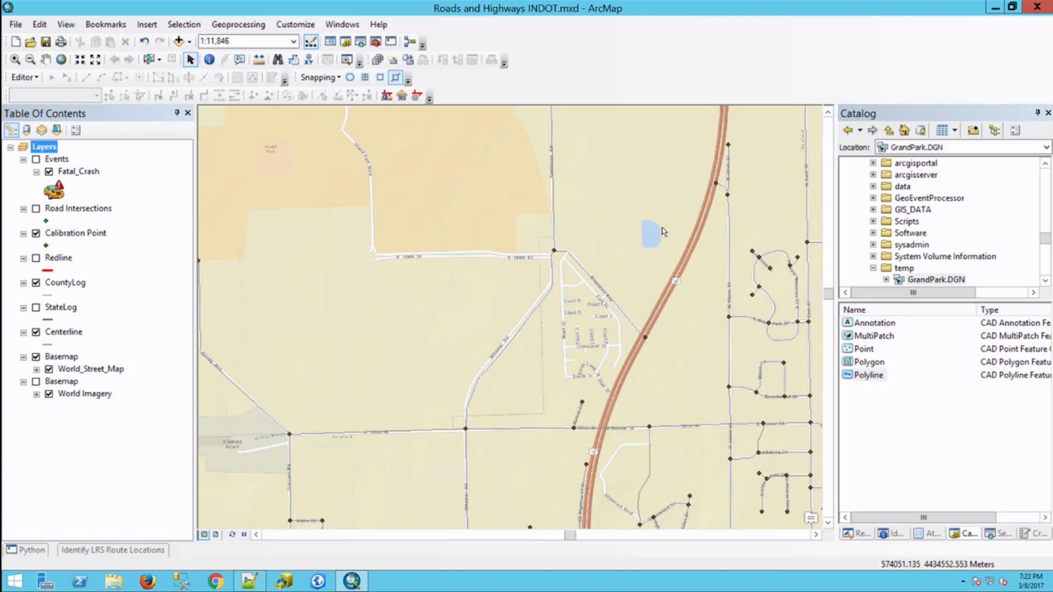
# Switch to the Event Editor in the browser and turn off the INDOT Redline - Redline layer in its layer list
pyautogui.moveTo(691, 1)
pyautogui.click(661, 11)
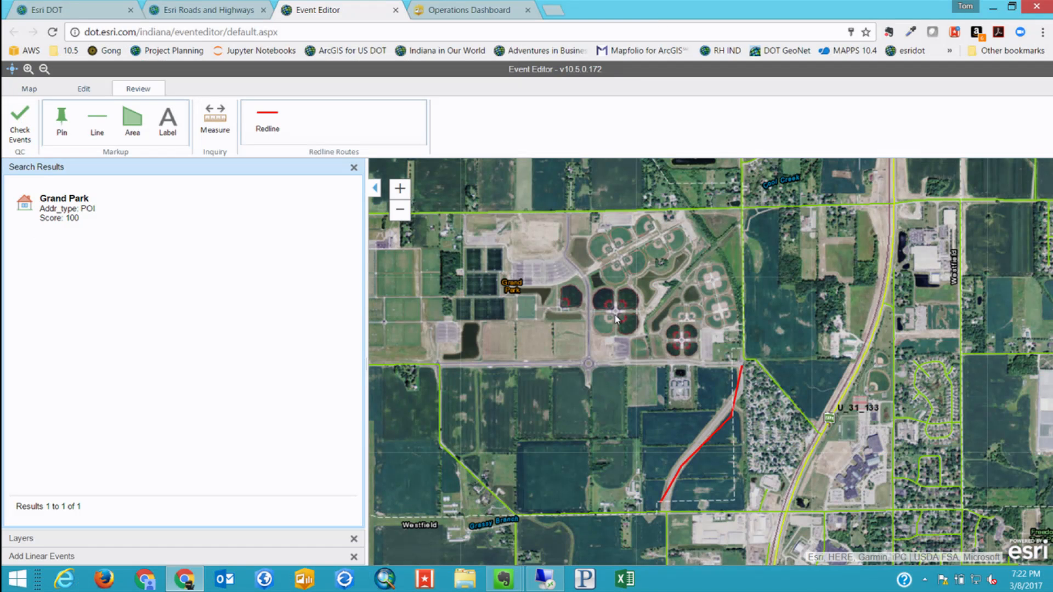
pyautogui.click(30, 88)
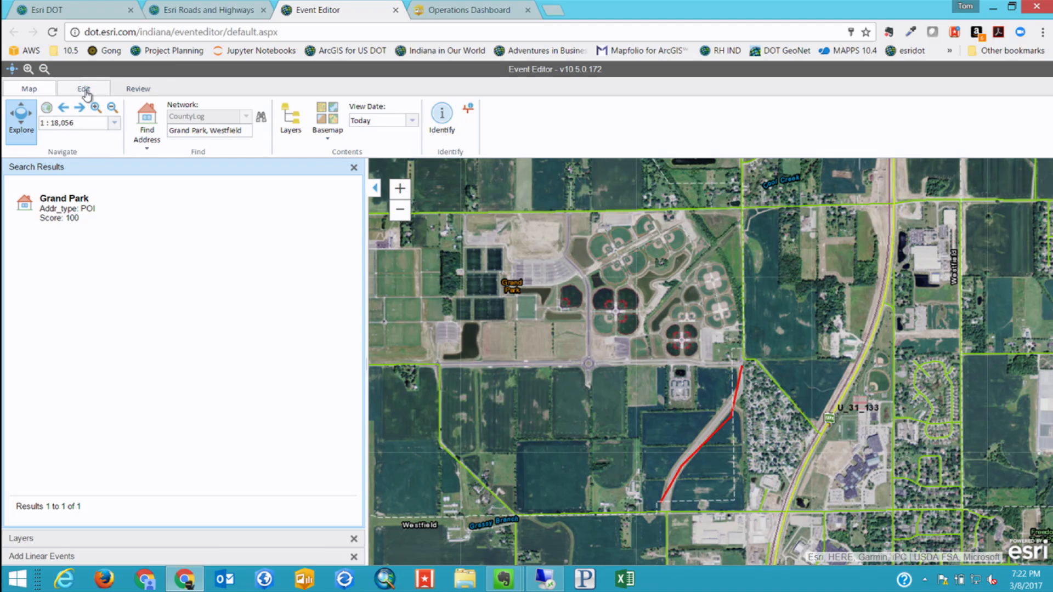
pyautogui.click(290, 132)
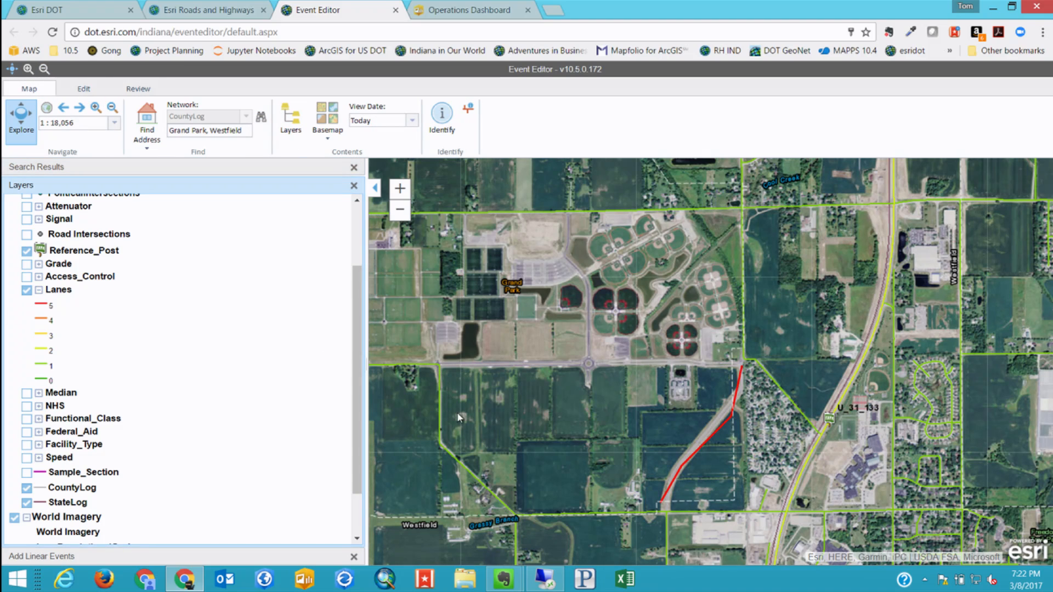
pyautogui.scroll(3, 134, 302)
pyautogui.click(15, 228)
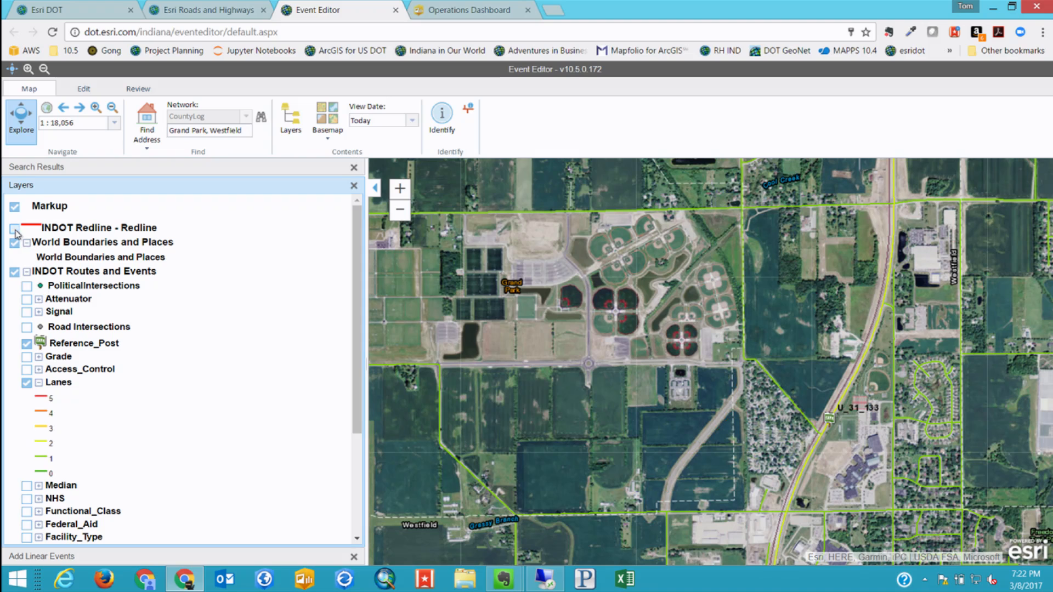
# Change the basemap to Light Gray Canvas with the new Grand Park road in view
pyautogui.moveTo(679, 476); pyautogui.dragTo(626, 413)
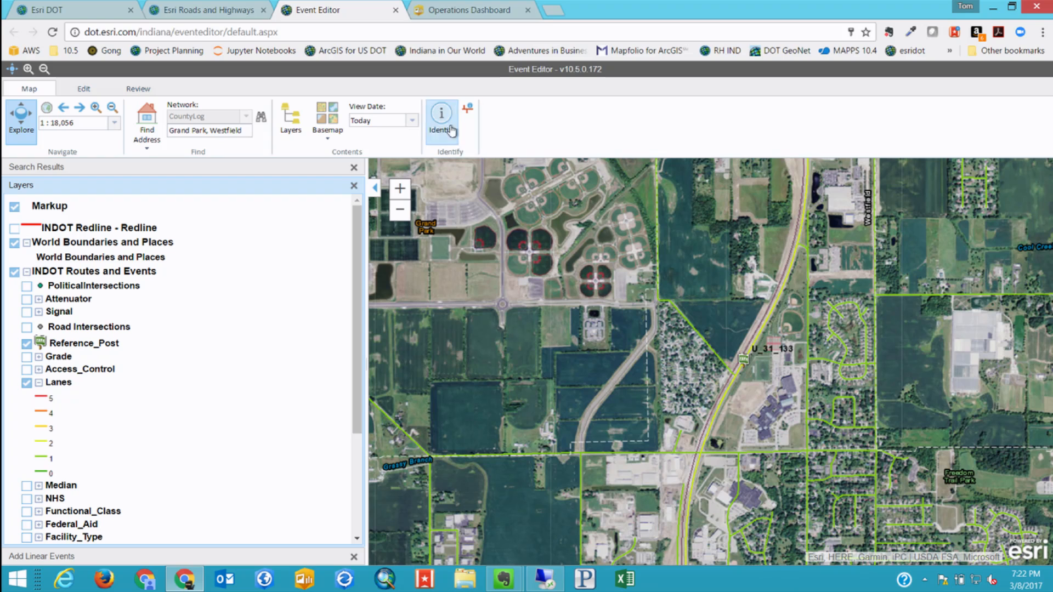
pyautogui.click(328, 119)
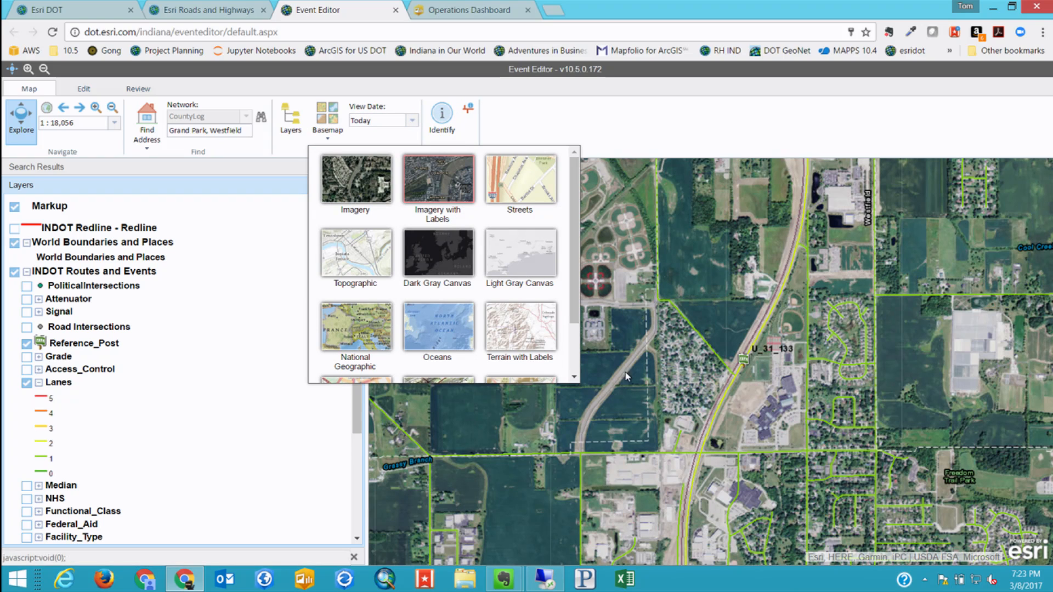
pyautogui.click(521, 263)
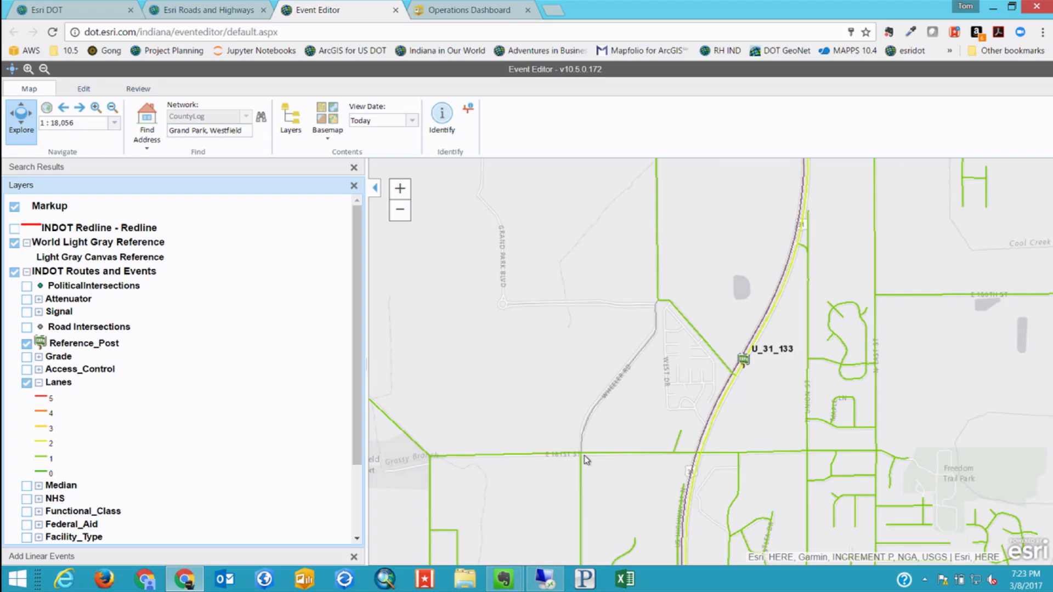
# Begin a new set of linear events and pick the new Wheeler Rd route from the map as the CountyLog route
pyautogui.click(83, 88)
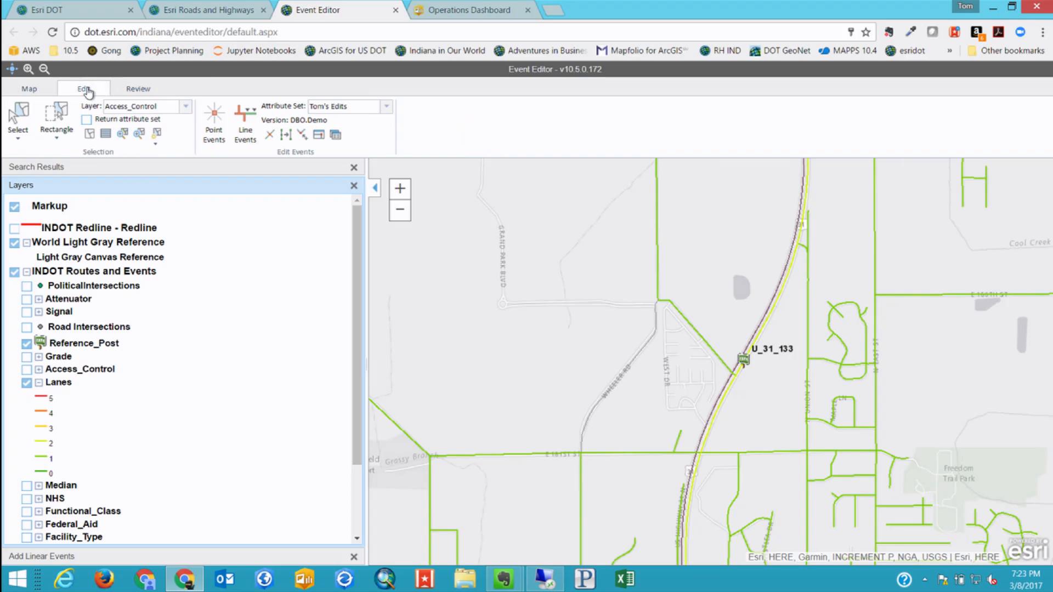
pyautogui.click(245, 129)
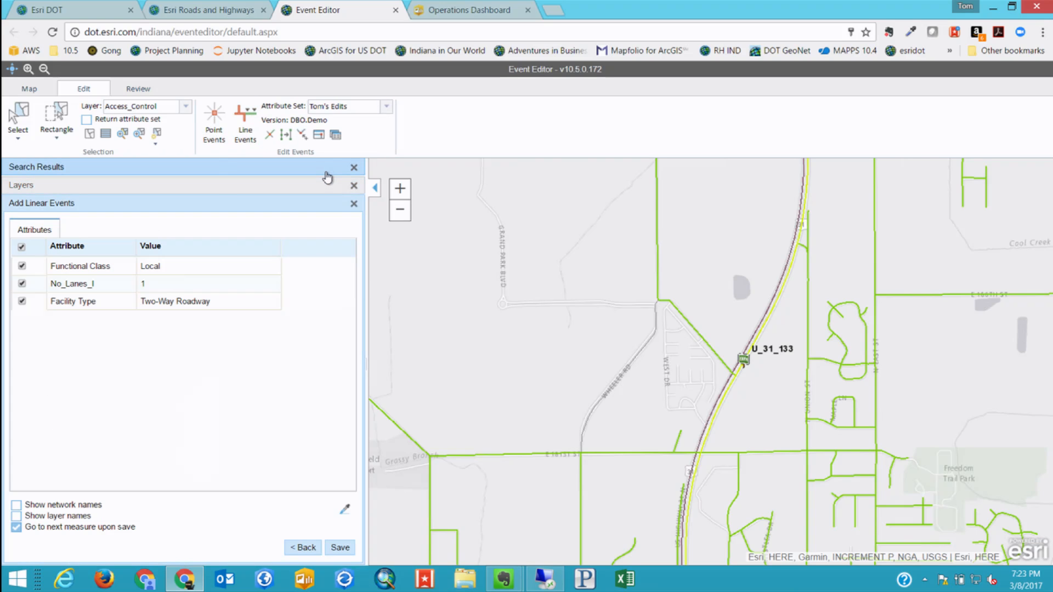
pyautogui.click(305, 548)
pyautogui.click(171, 273)
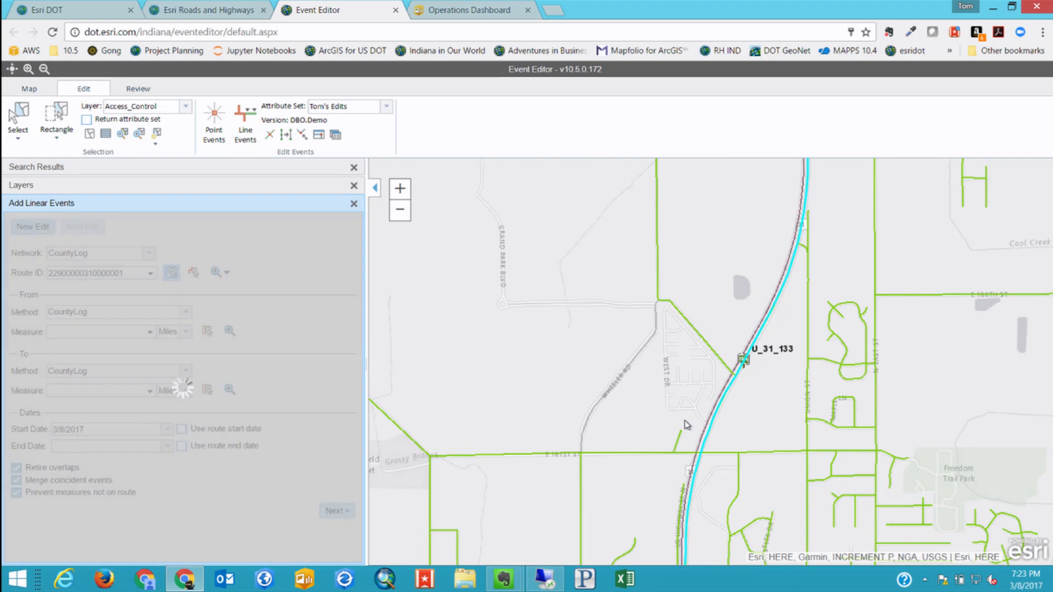
pyautogui.click(631, 367)
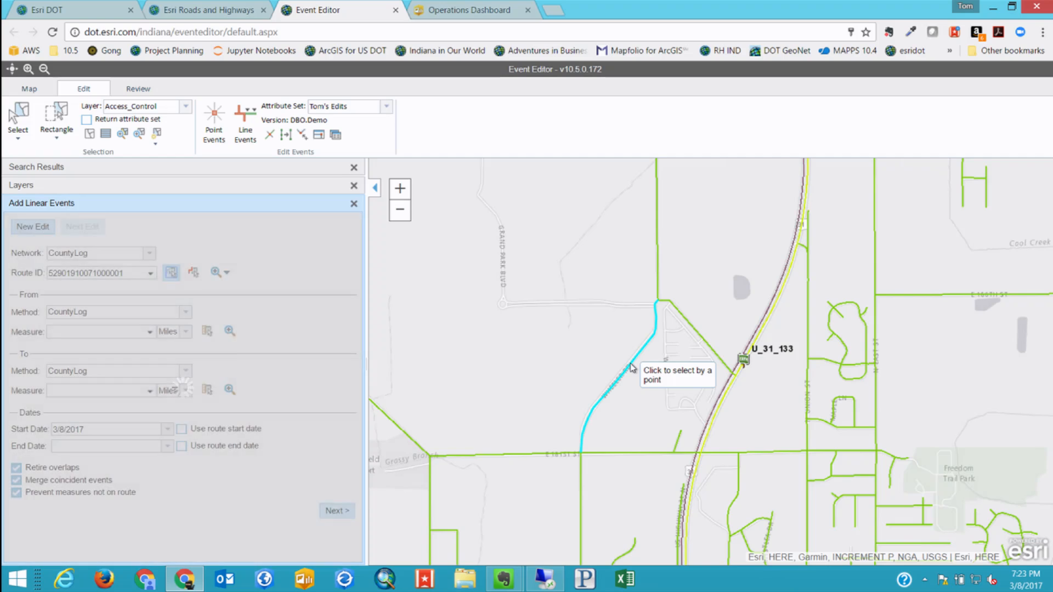
# Set the event's From measure to the route start and its To measure to the route end
pyautogui.click(145, 331)
pyautogui.click(149, 332)
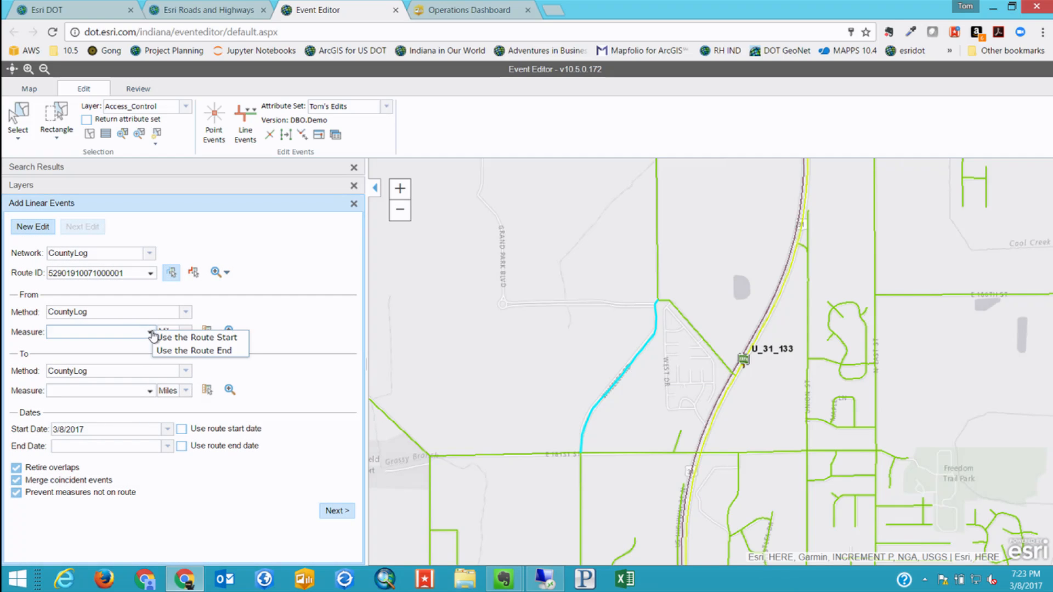
pyautogui.click(159, 339)
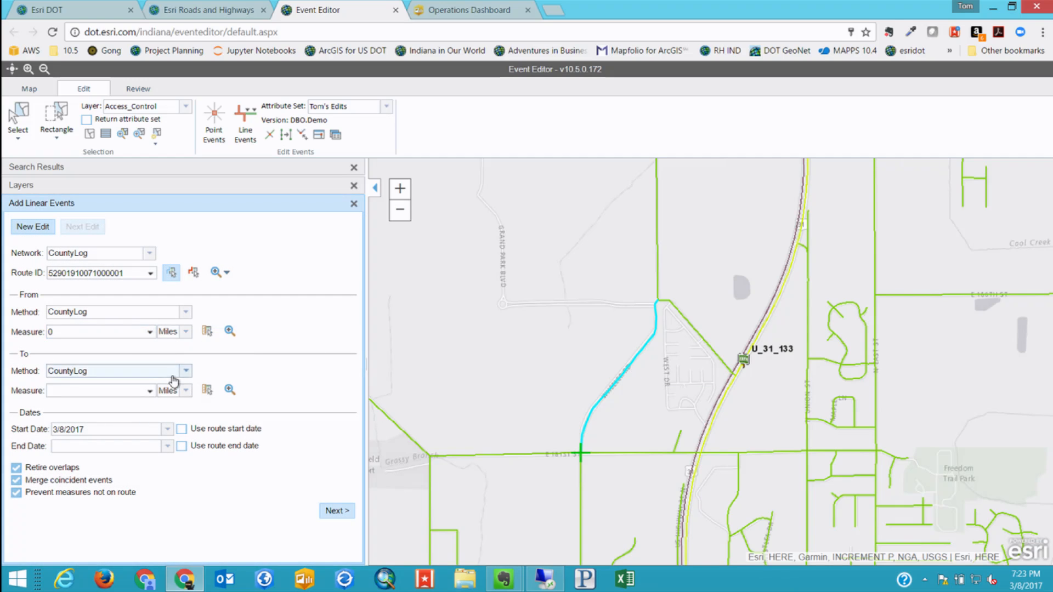
pyautogui.click(150, 391)
pyautogui.click(170, 411)
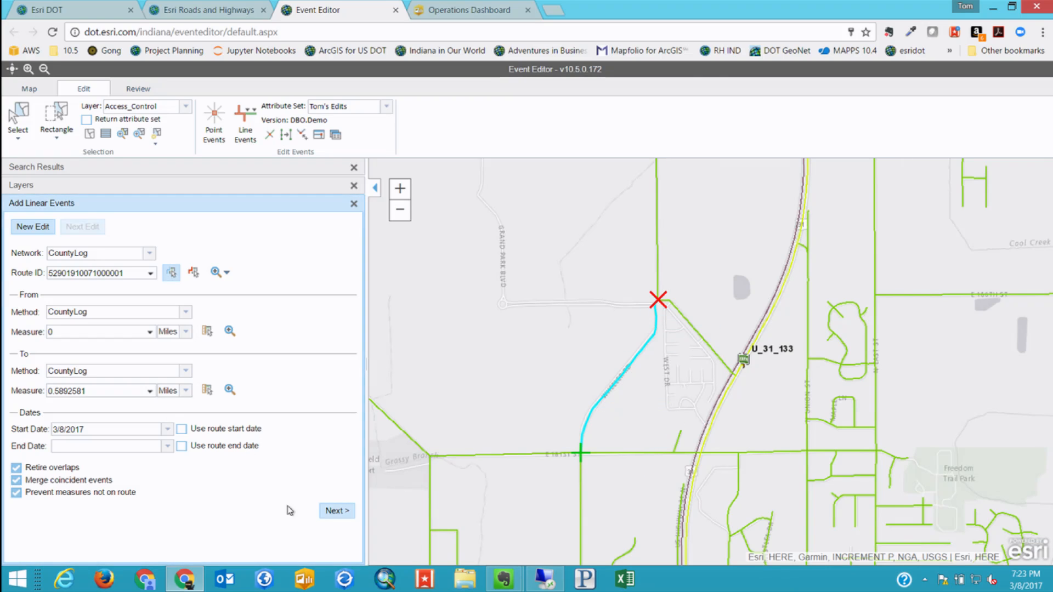
# Use the Characteristics attribute set, copy the event attribute values from the adjoining diagonal road on the map, and save the new linear events
pyautogui.click(334, 511)
pyautogui.click(385, 107)
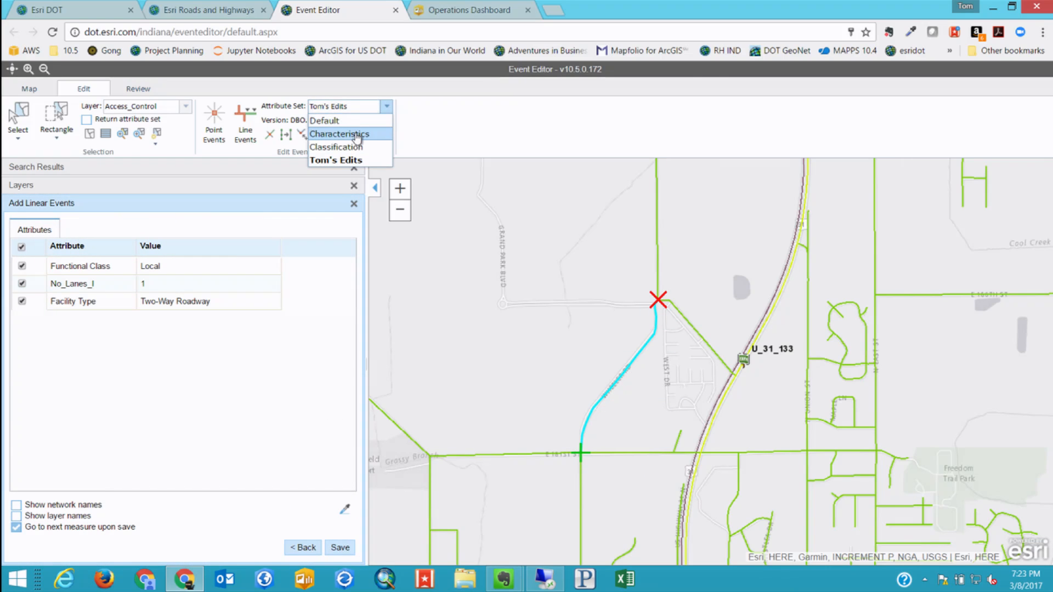
pyautogui.click(355, 134)
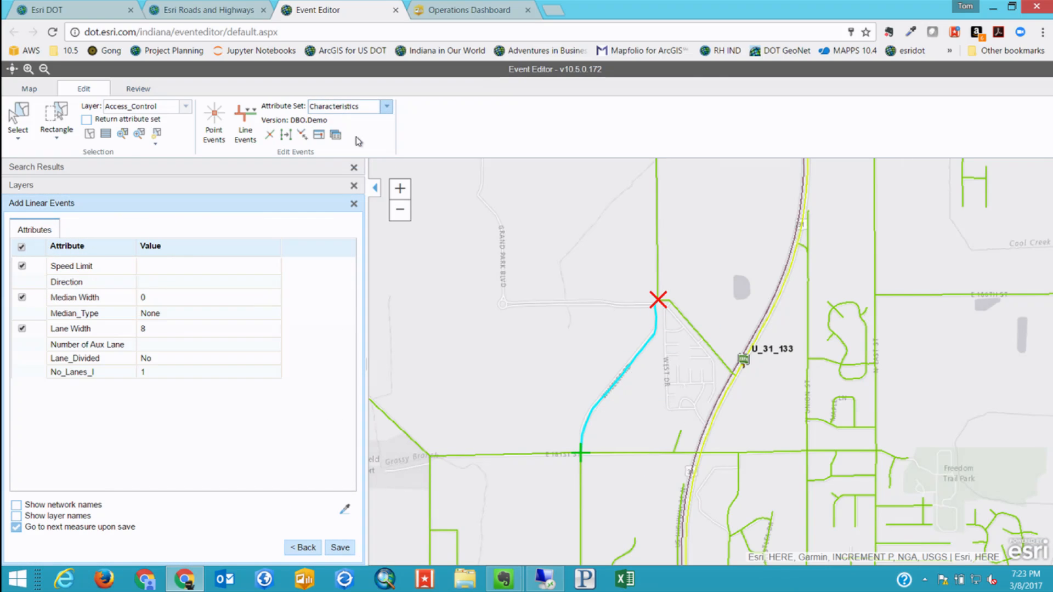
pyautogui.click(344, 511)
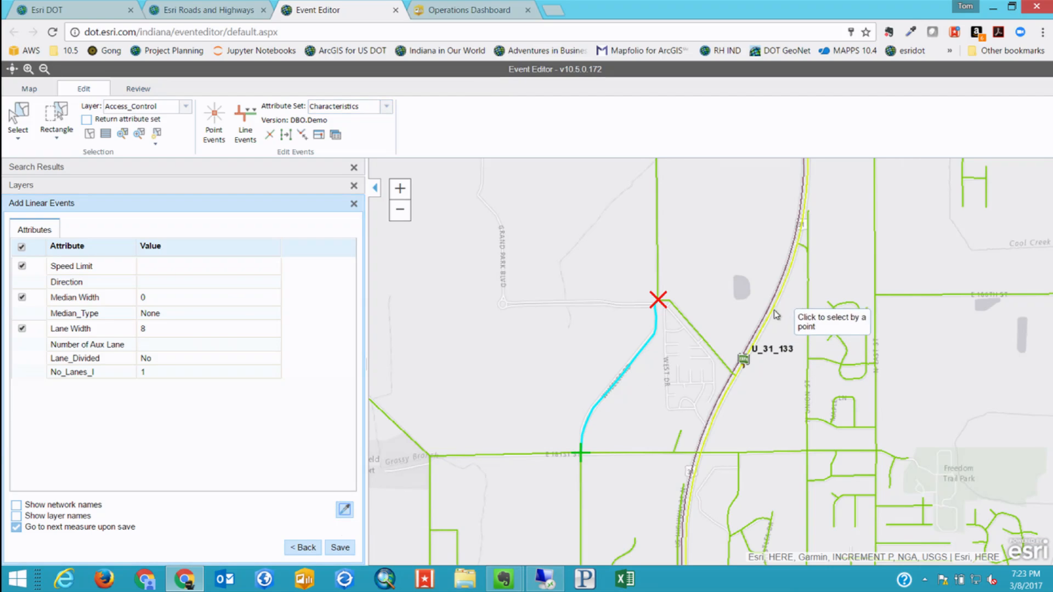
pyautogui.click(710, 348)
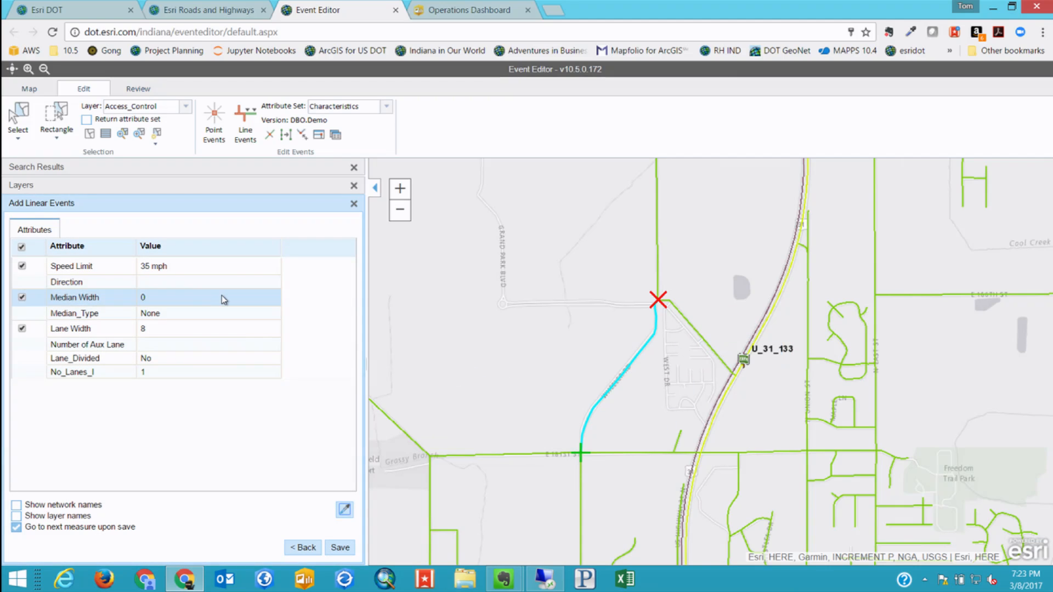
pyautogui.click(340, 547)
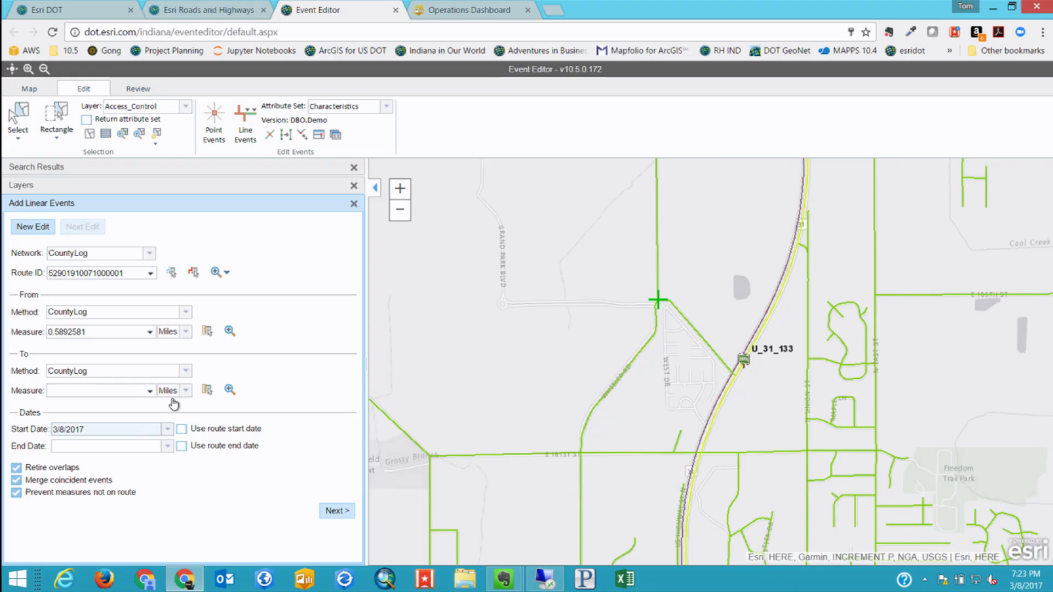
# View the map as of 3/1/2017 to check the road before its start date, and return the view date to Today
pyautogui.click(29, 89)
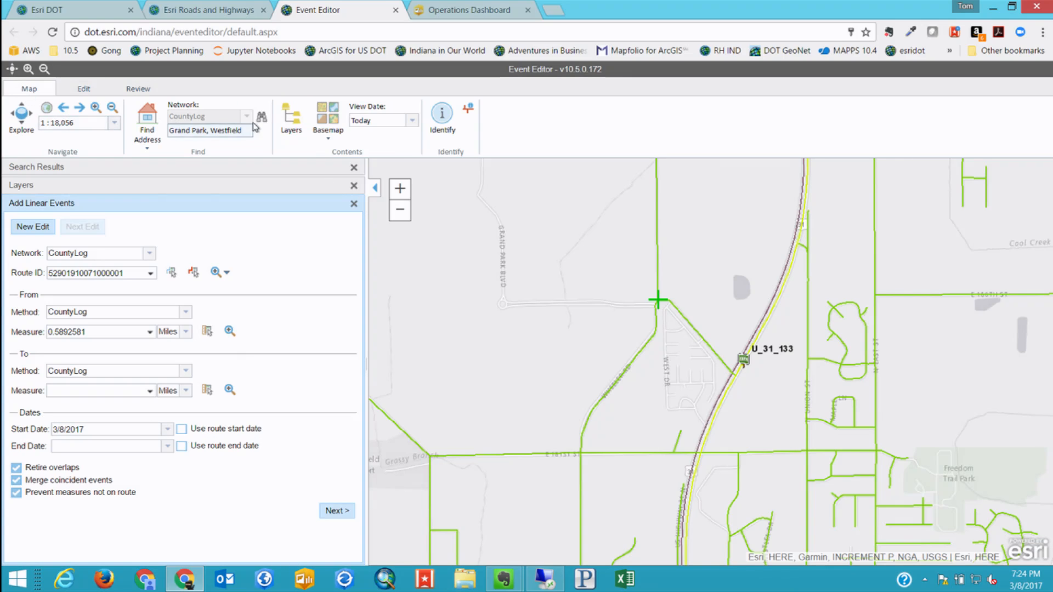
pyautogui.click(413, 121)
pyautogui.click(411, 170)
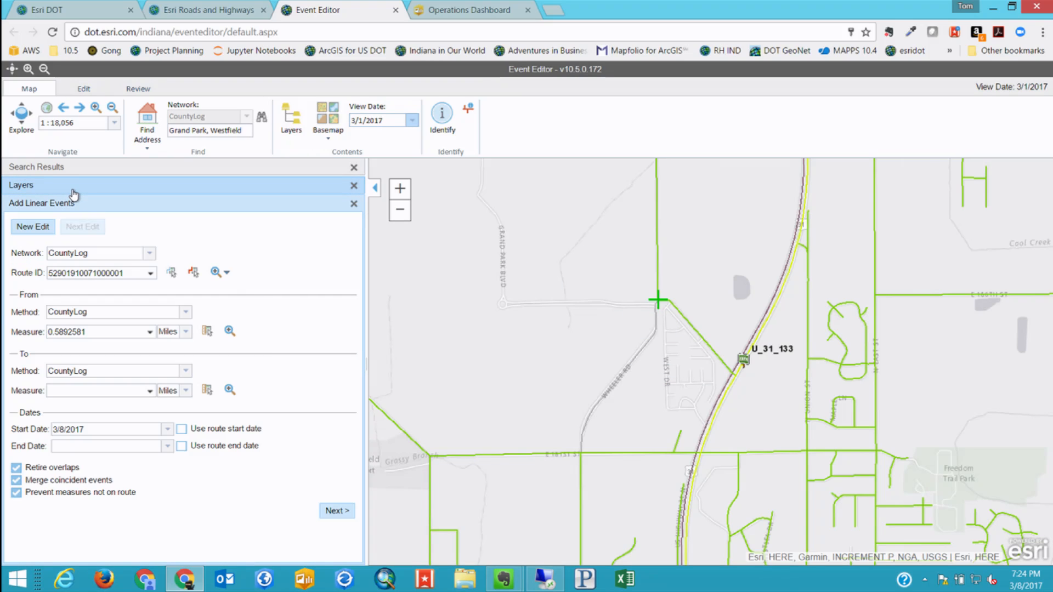
pyautogui.click(412, 120)
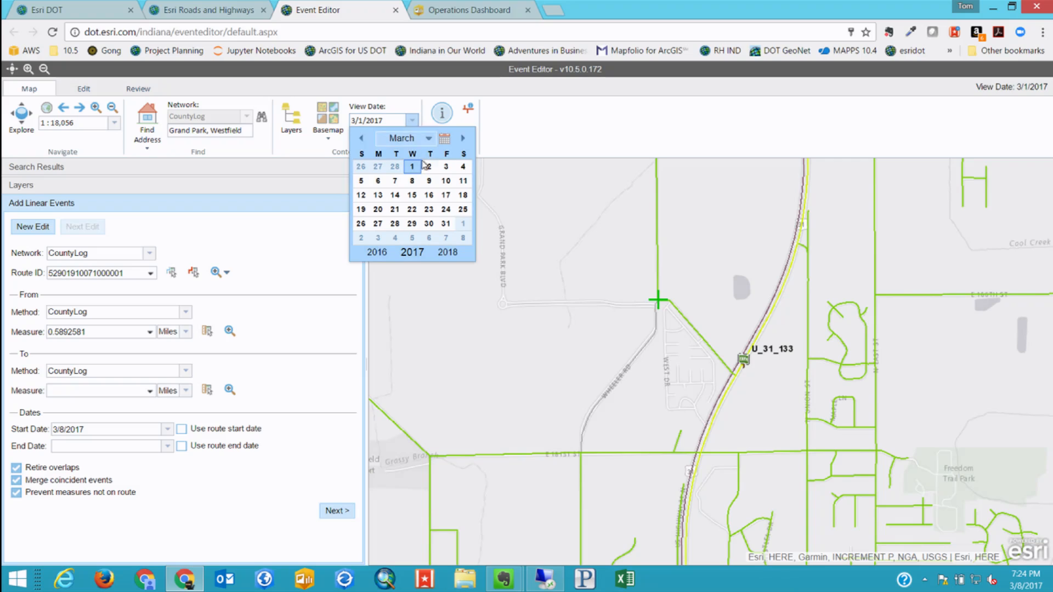
pyautogui.click(414, 185)
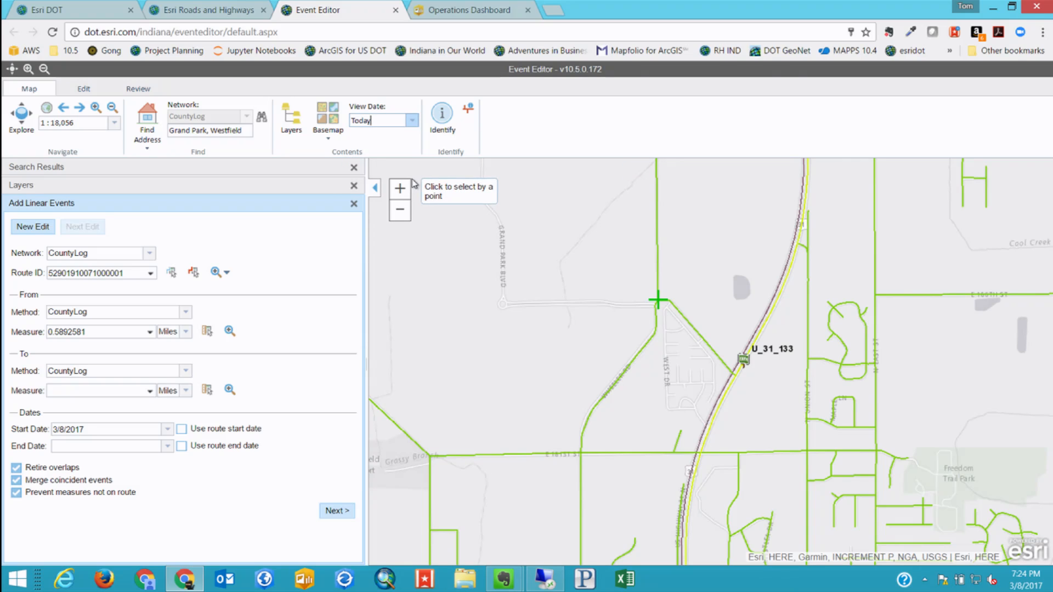
# Select the Lanes event on the new Wheeler Rd route with a rectangle selection to list its attributes
pyautogui.click(83, 89)
pyautogui.click(30, 118)
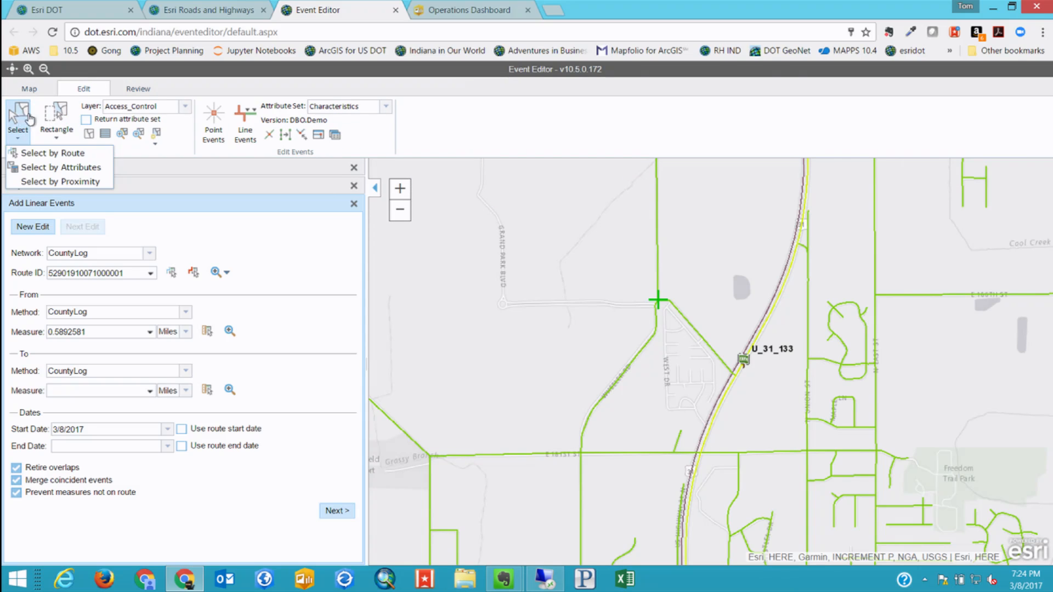
pyautogui.click(159, 107)
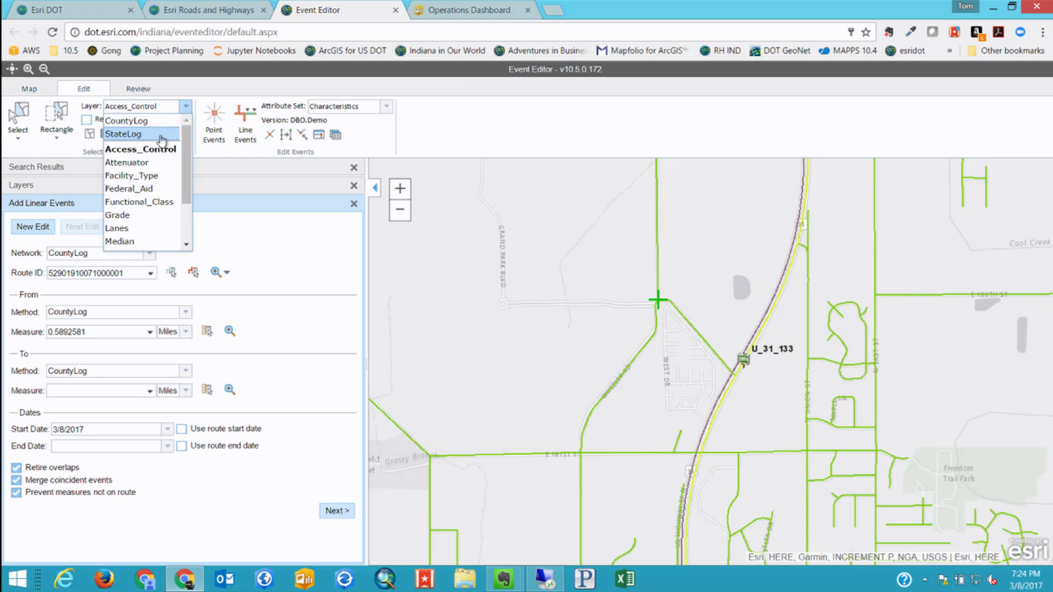
pyautogui.click(117, 228)
pyautogui.click(56, 123)
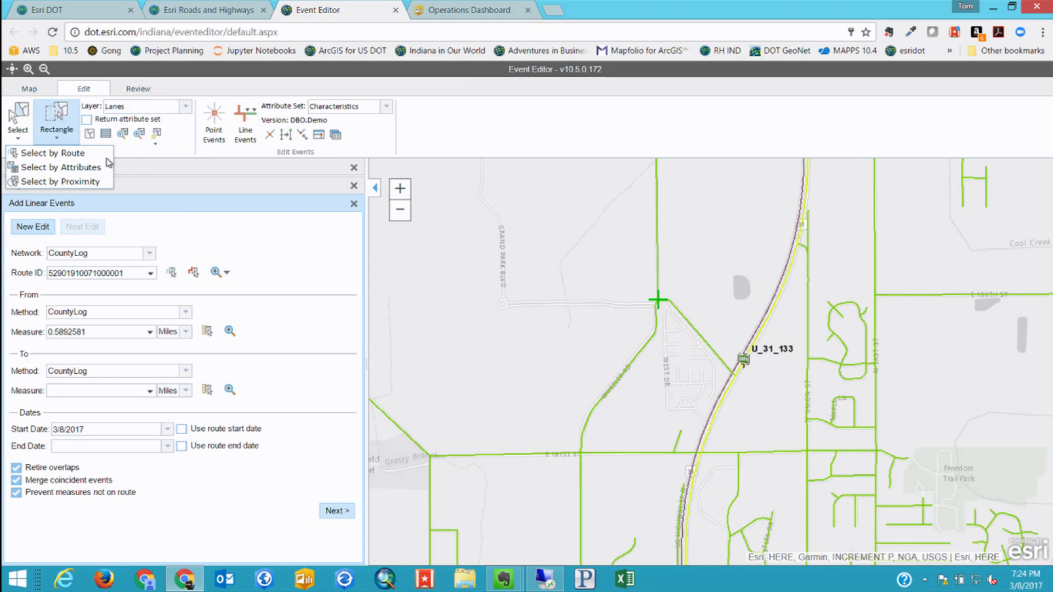
pyautogui.click(574, 379)
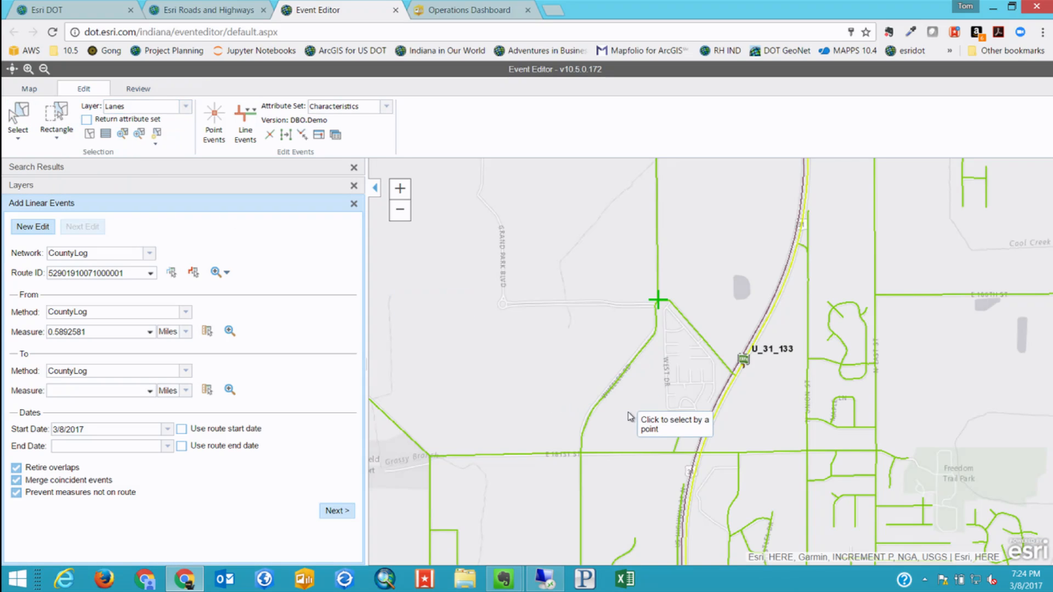
pyautogui.click(609, 391)
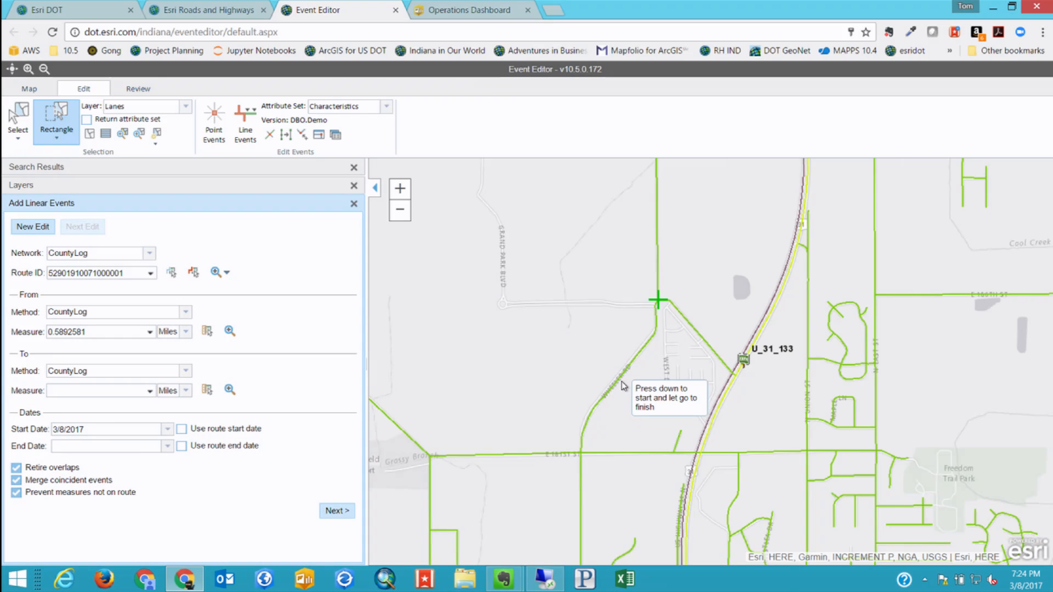
pyautogui.moveTo(596, 366); pyautogui.dragTo(664, 407)
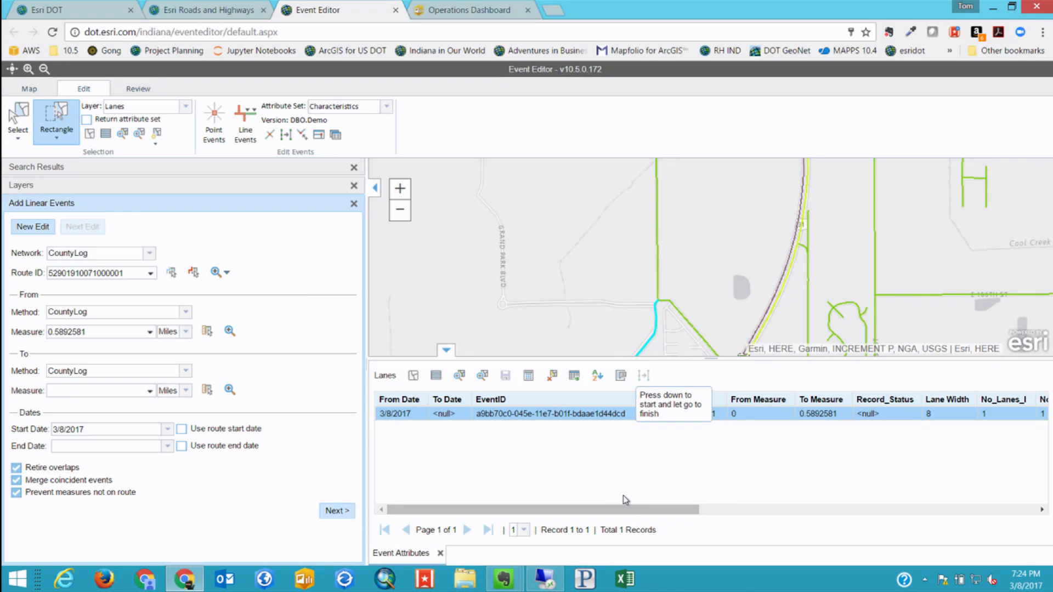
# Set the From Date of the selected Lanes record to 3/1/2017
pyautogui.moveTo(631, 511)
pyautogui.mouseDown()
pyautogui.moveTo(708, 513)
pyautogui.moveTo(631, 514)
pyautogui.mouseUp()
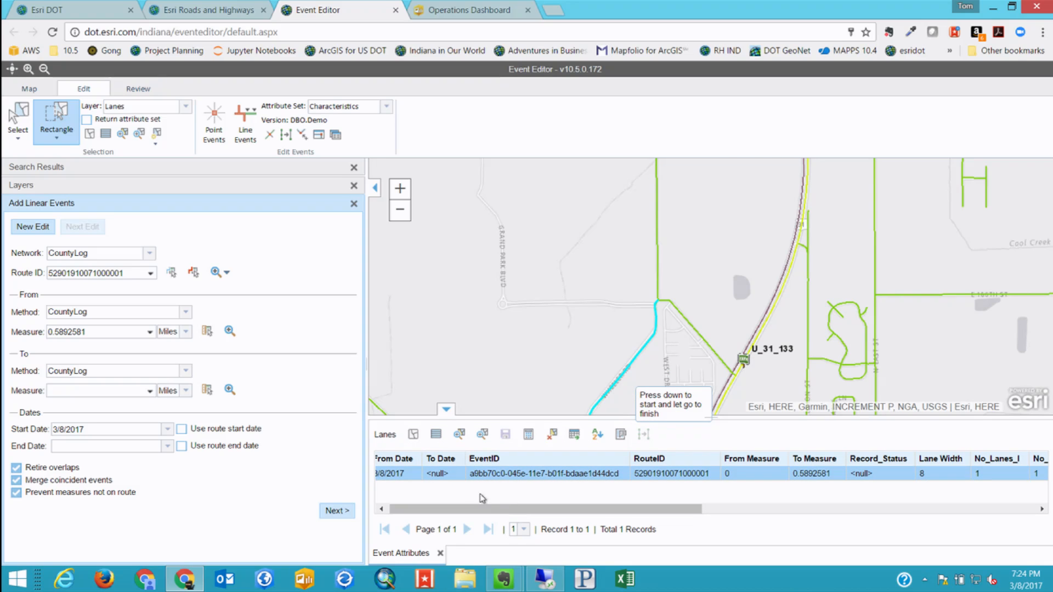
pyautogui.moveTo(476, 511); pyautogui.dragTo(429, 511)
pyautogui.doubleClick(408, 474)
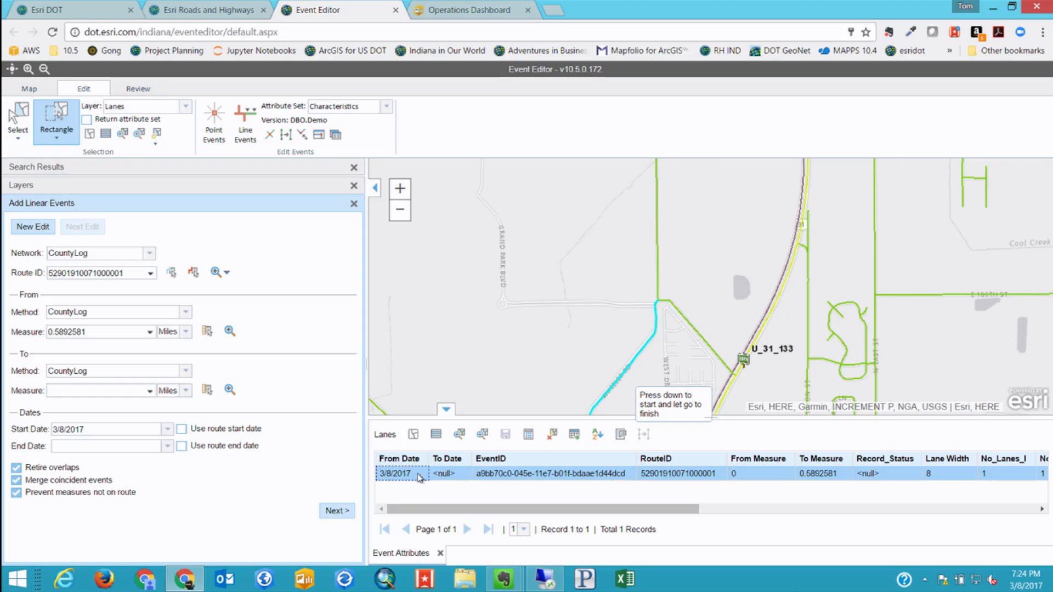
pyautogui.click(389, 476)
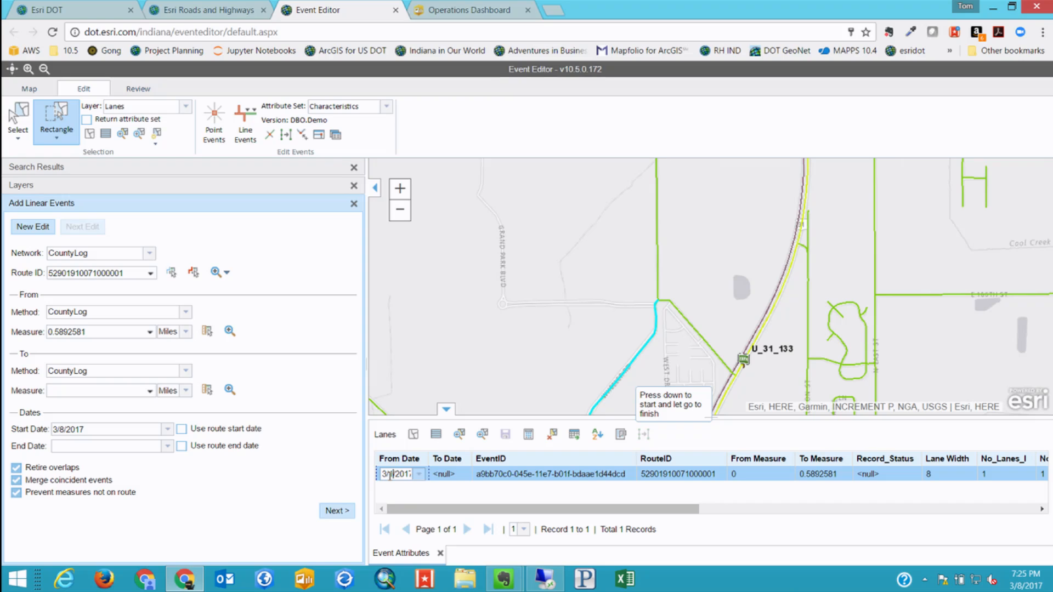
pyautogui.click(419, 474)
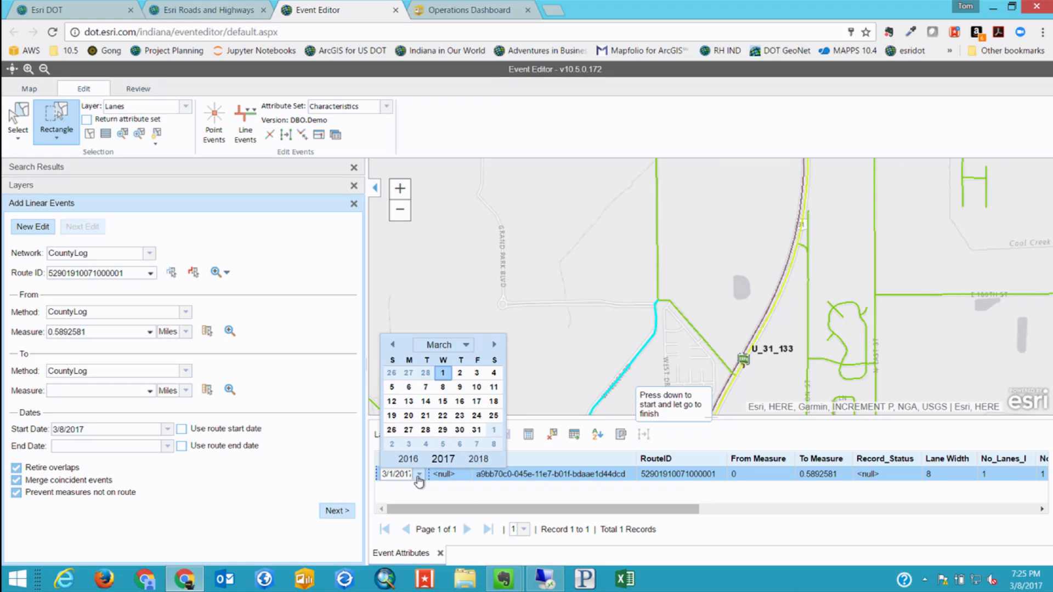
pyautogui.click(443, 374)
# Set No_Lanes_I and No_Lanes_D of the Lanes record to 2 and save the edits without retiring or merging events
pyautogui.moveTo(482, 510); pyautogui.dragTo(621, 516)
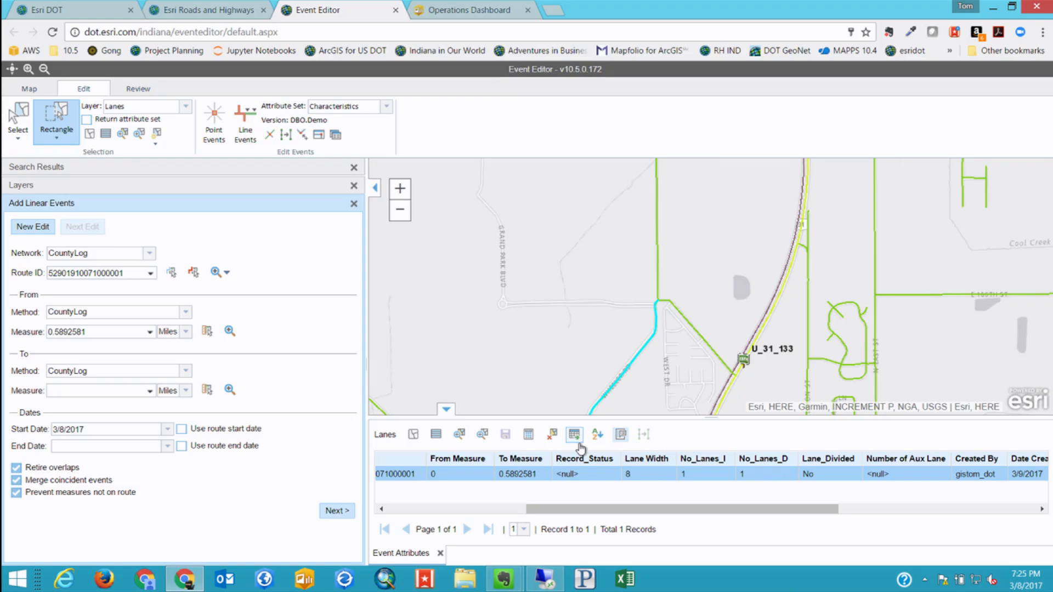
pyautogui.moveTo(596, 515); pyautogui.dragTo(668, 514)
pyautogui.click(610, 475)
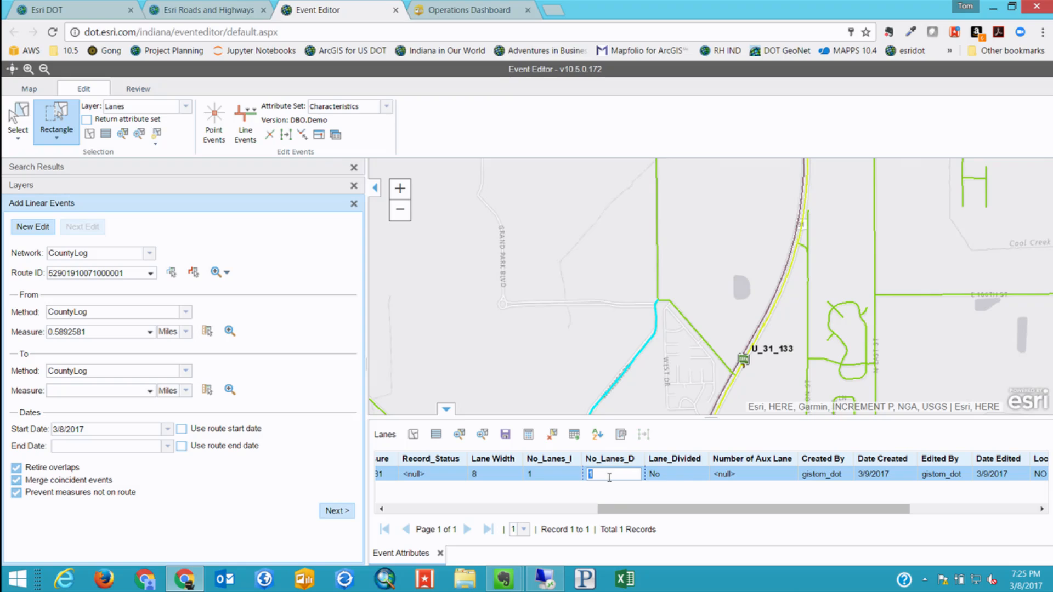
pyautogui.click(537, 475)
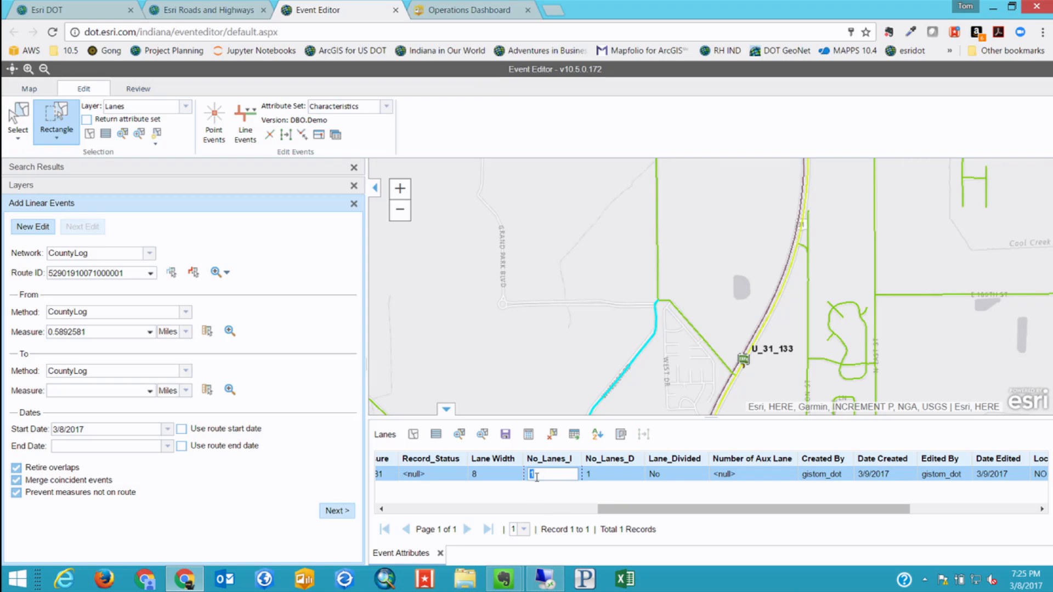
pyautogui.write('2')
pyautogui.click(618, 475)
pyautogui.write('2')
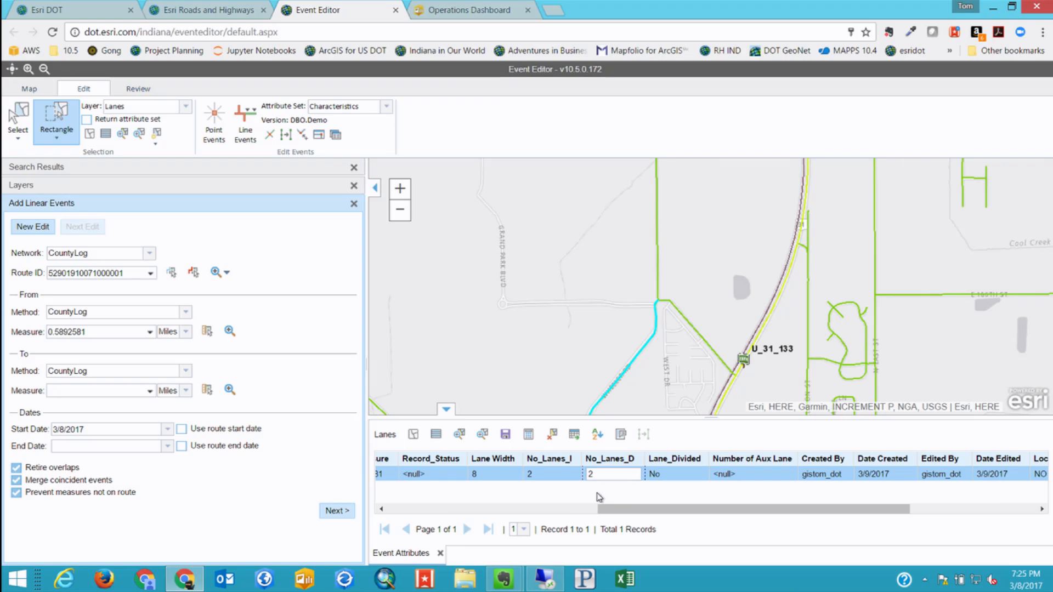
pyautogui.click(505, 434)
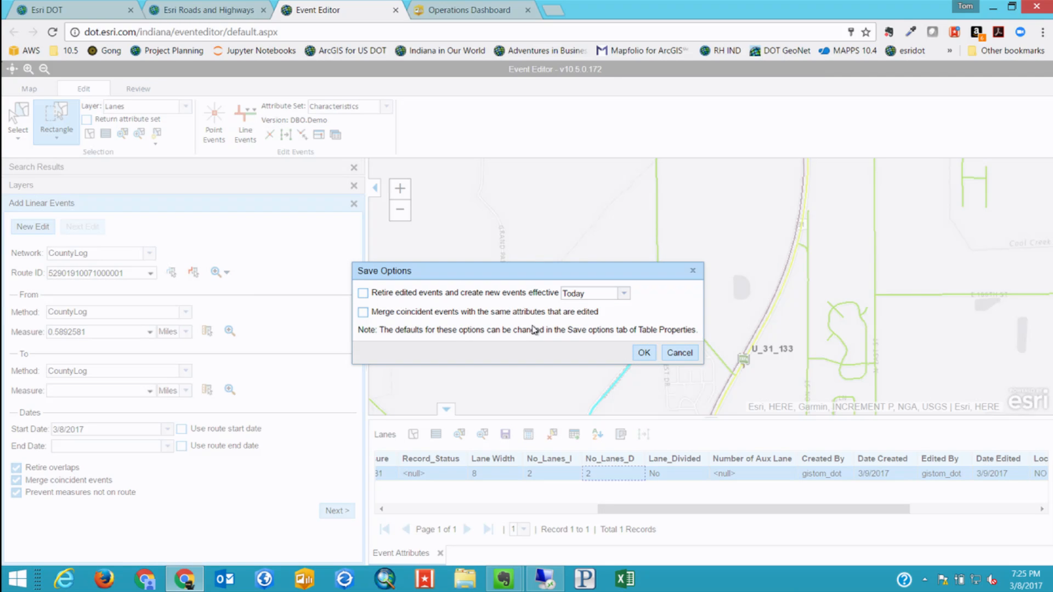
pyautogui.click(644, 354)
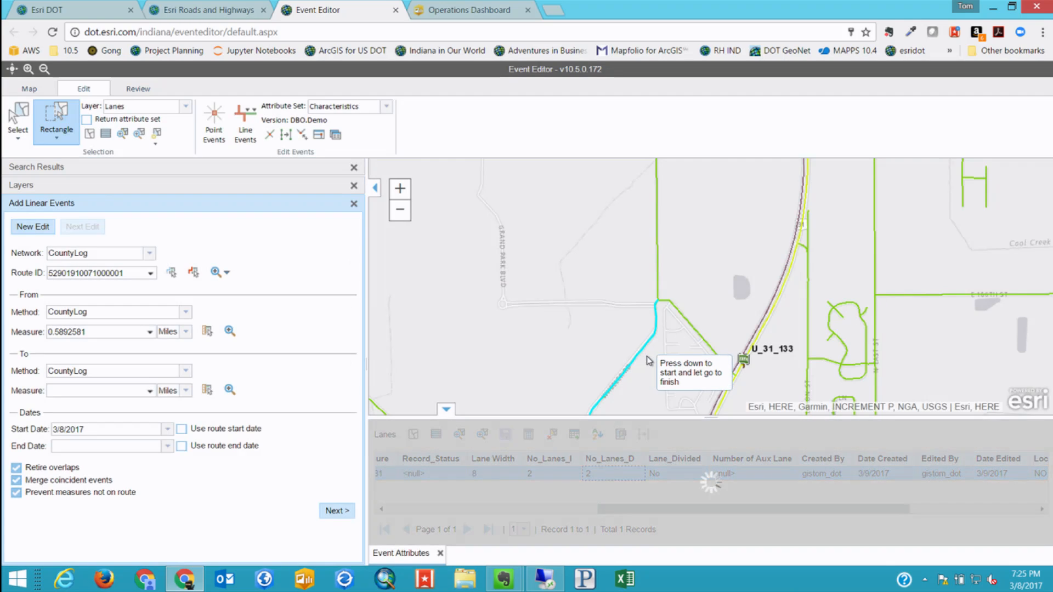
# Collapse the event attributes table and clear the Lanes selection on the Wheeler Rd route
pyautogui.click(446, 409)
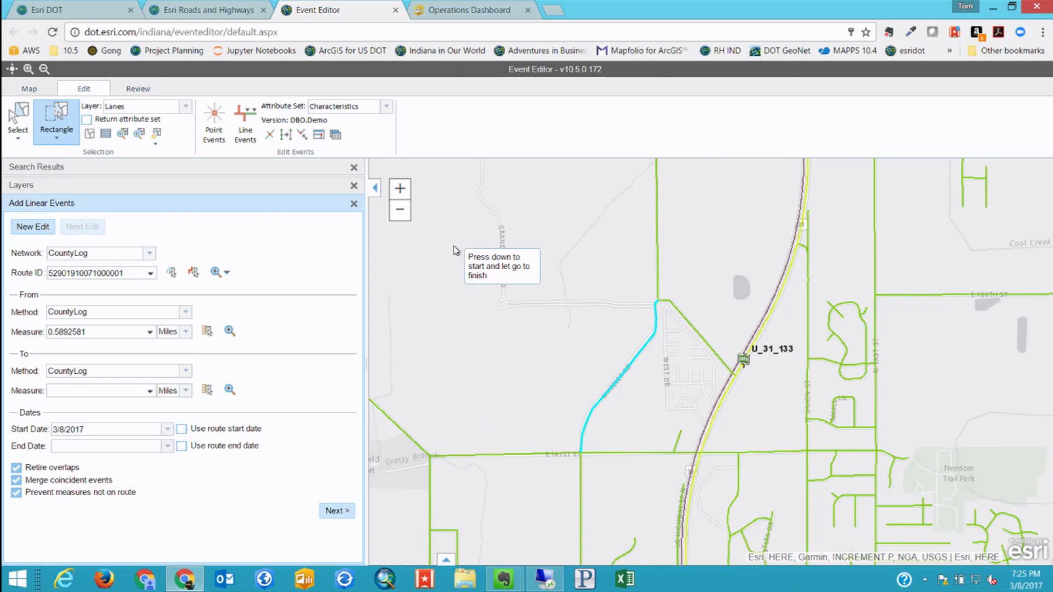
pyautogui.click(90, 136)
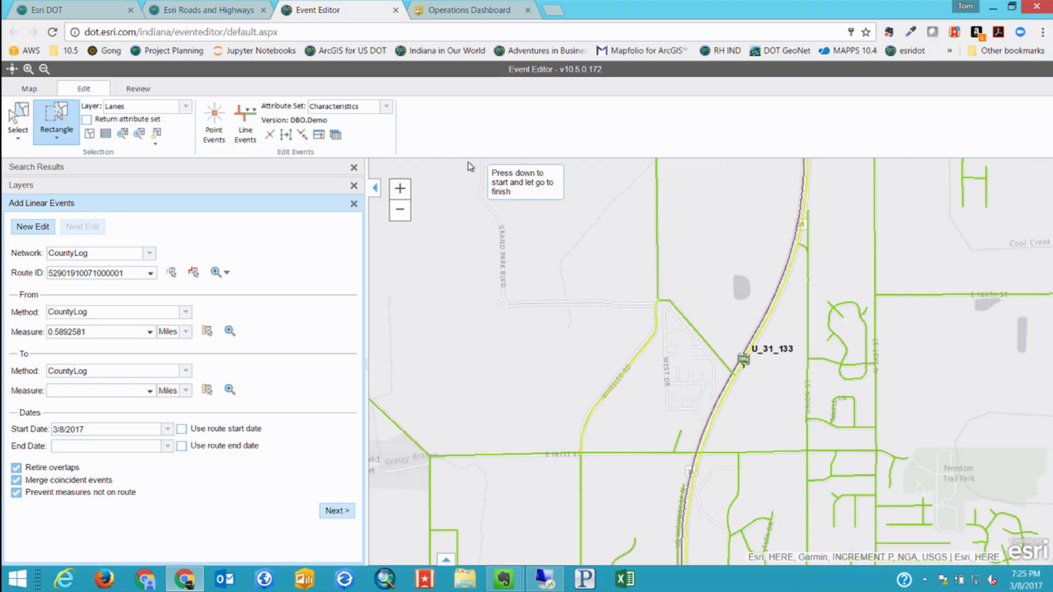
# Switch to the Esri Roads and Highways gallery and open the INDOT Lanes web map
pyautogui.click(217, 12)
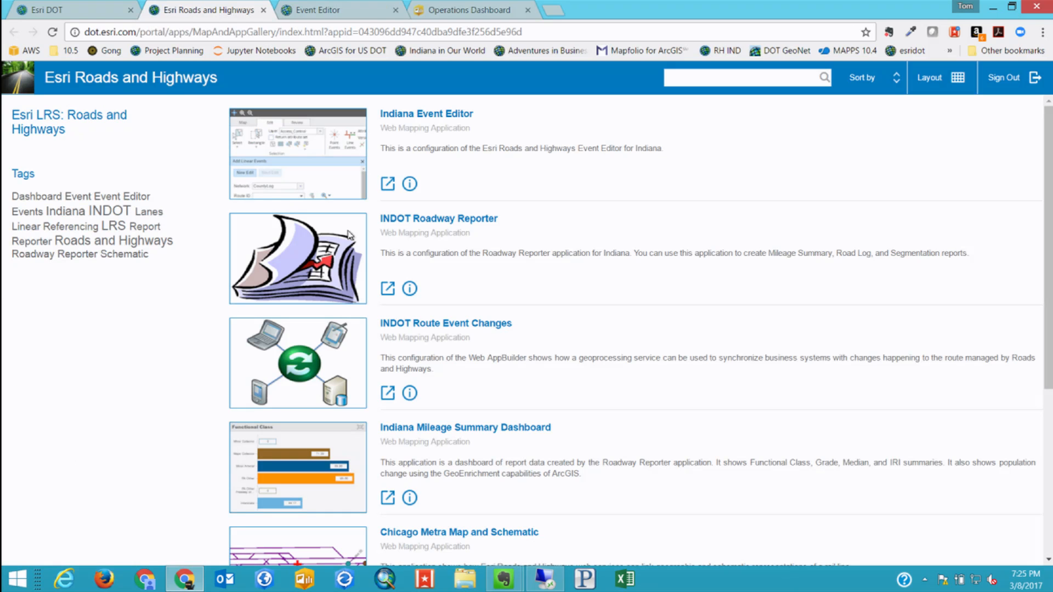
pyautogui.scroll(-3, 615, 462)
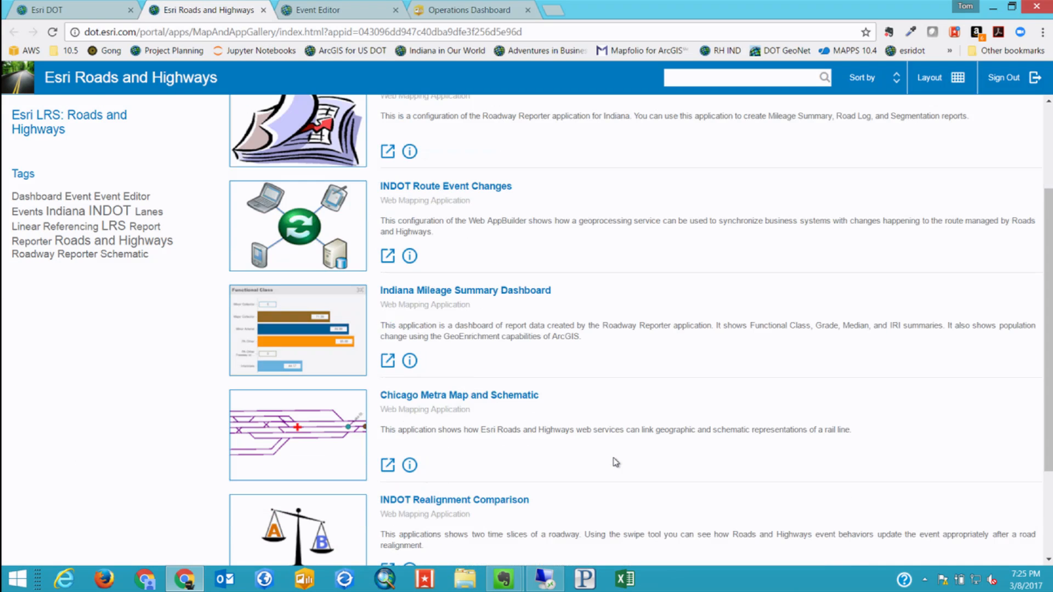
pyautogui.scroll(-1, 616, 462)
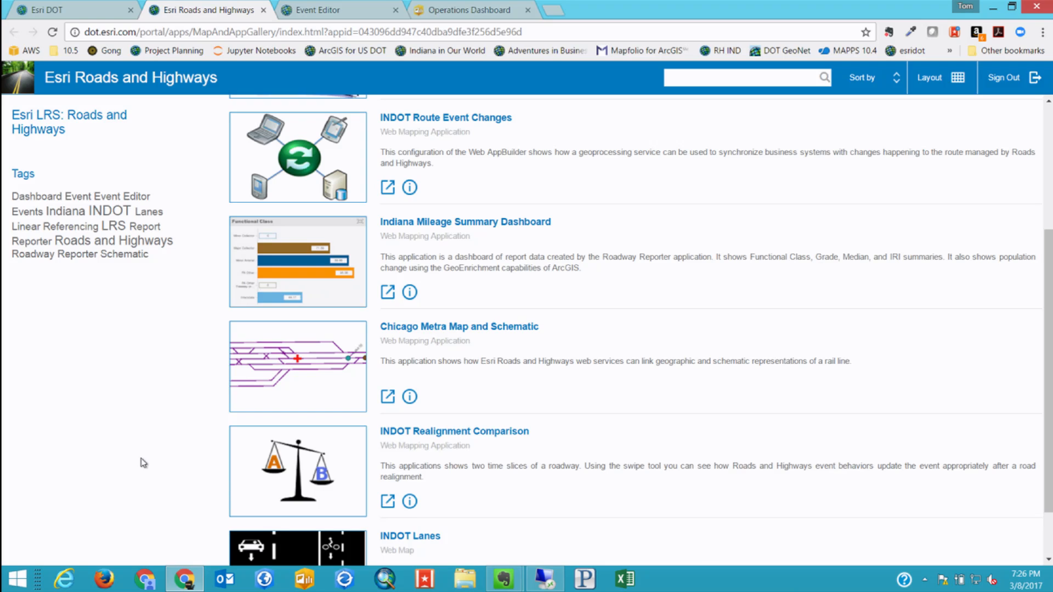
pyautogui.moveTo(1048, 317); pyautogui.dragTo(1048, 357)
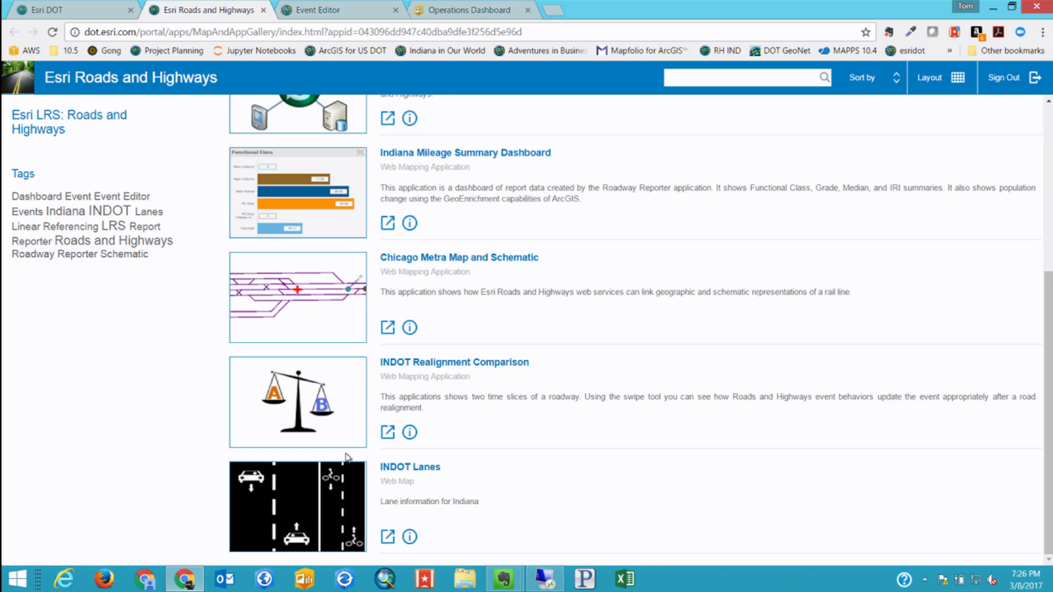
pyautogui.click(339, 504)
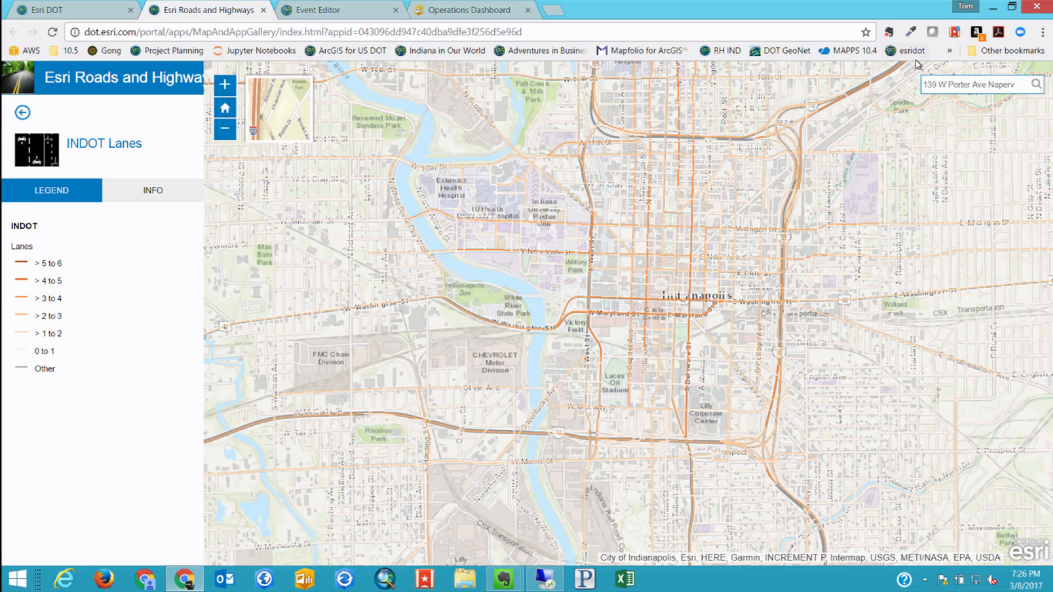
# Replace the existing address search with Grand Park and go to the matching place suggestion on the map
pyautogui.click(973, 84)
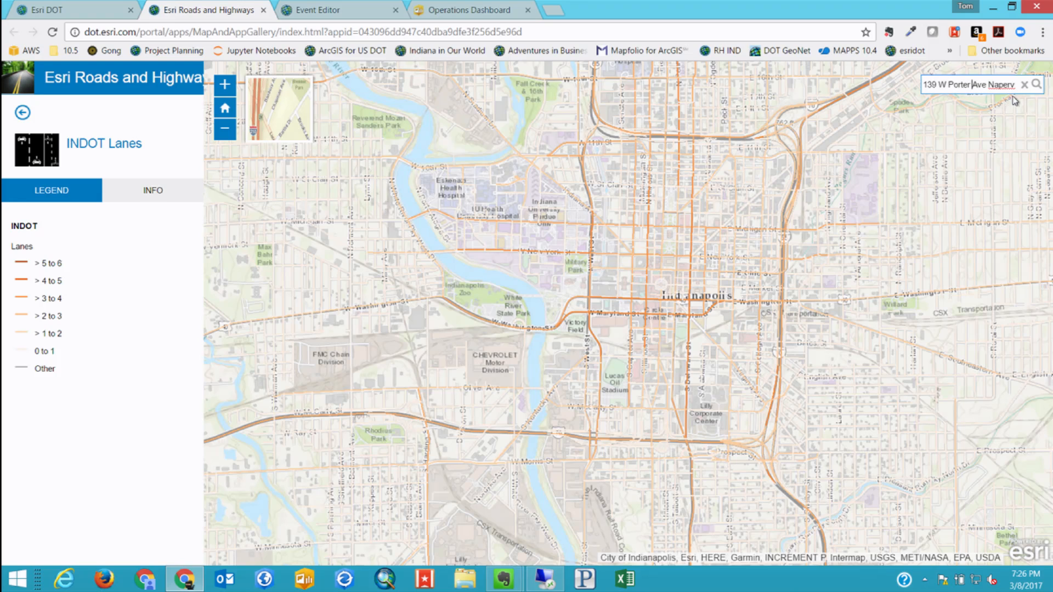
pyautogui.click(1023, 85)
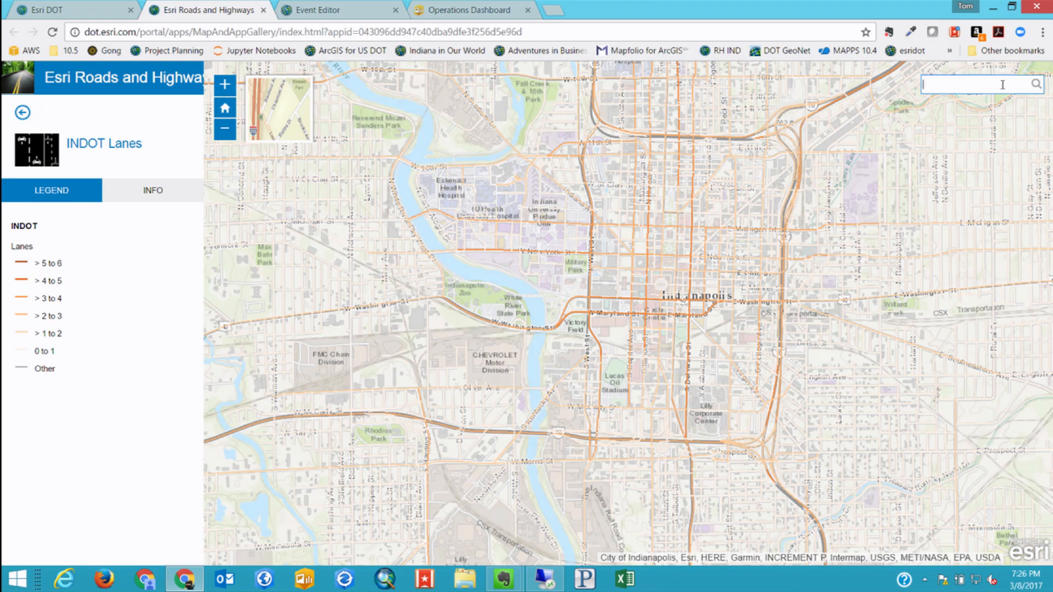
pyautogui.write('Grand Park')
pyautogui.click(949, 118)
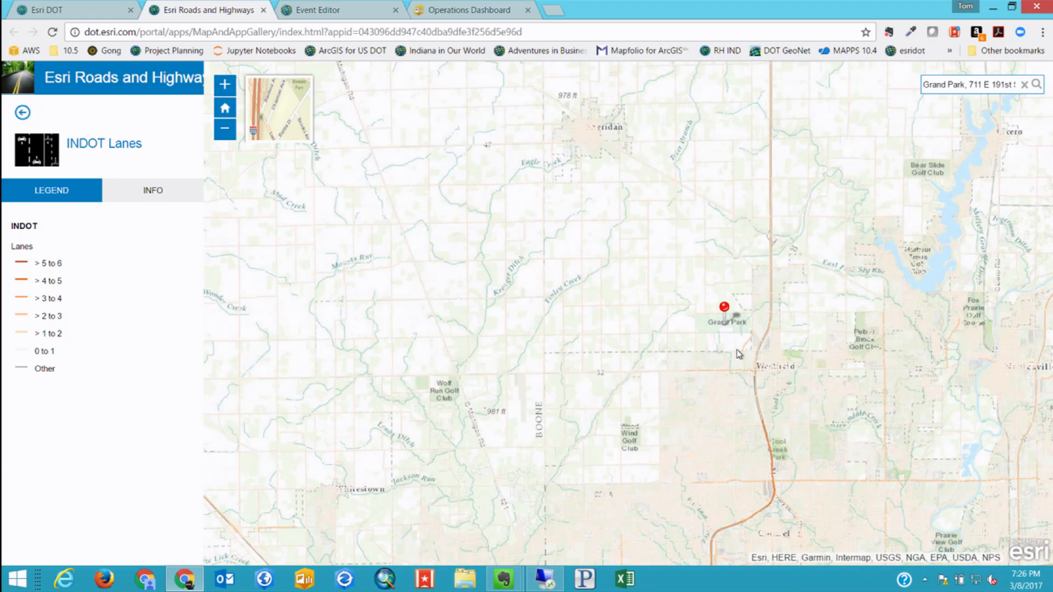
# Show the Lanes information for the new Wheeler Rd segment southeast of Grand Park, between E 186th St and E 181st St
pyautogui.scroll(2, 738, 354)
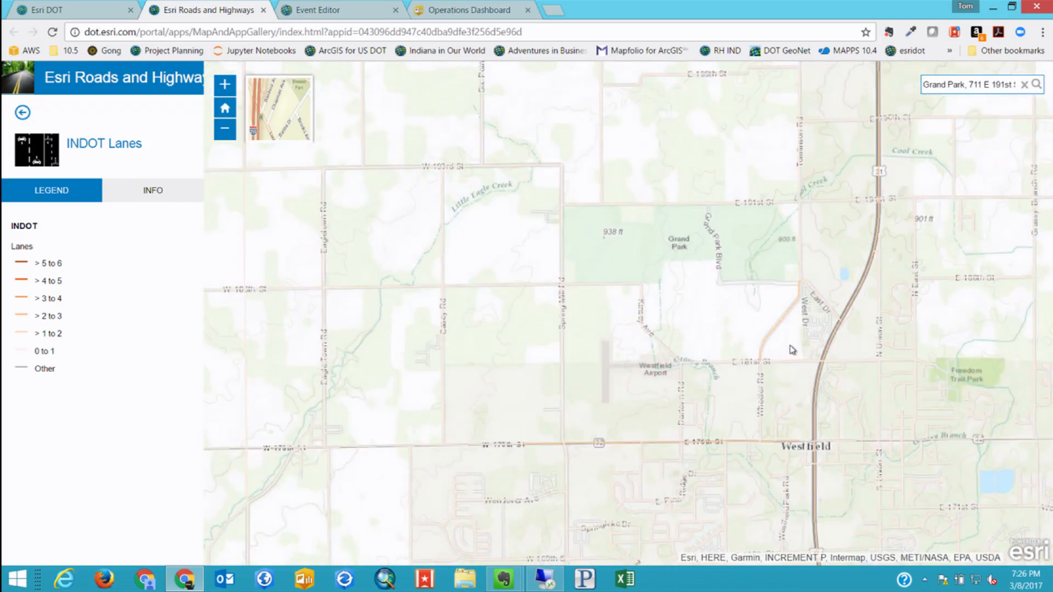
pyautogui.scroll(2, 795, 343)
pyautogui.click(711, 302)
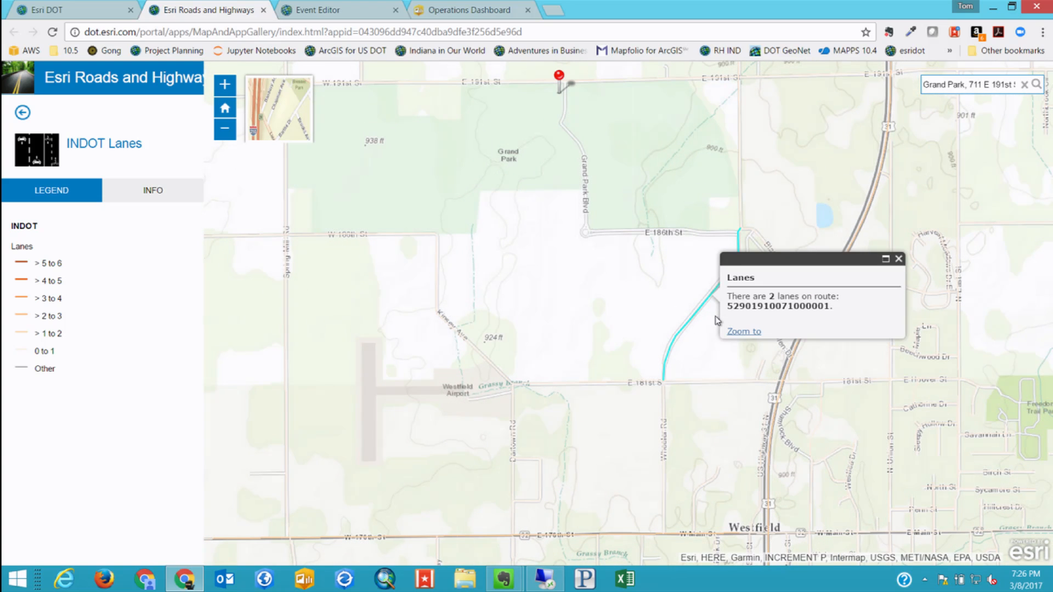